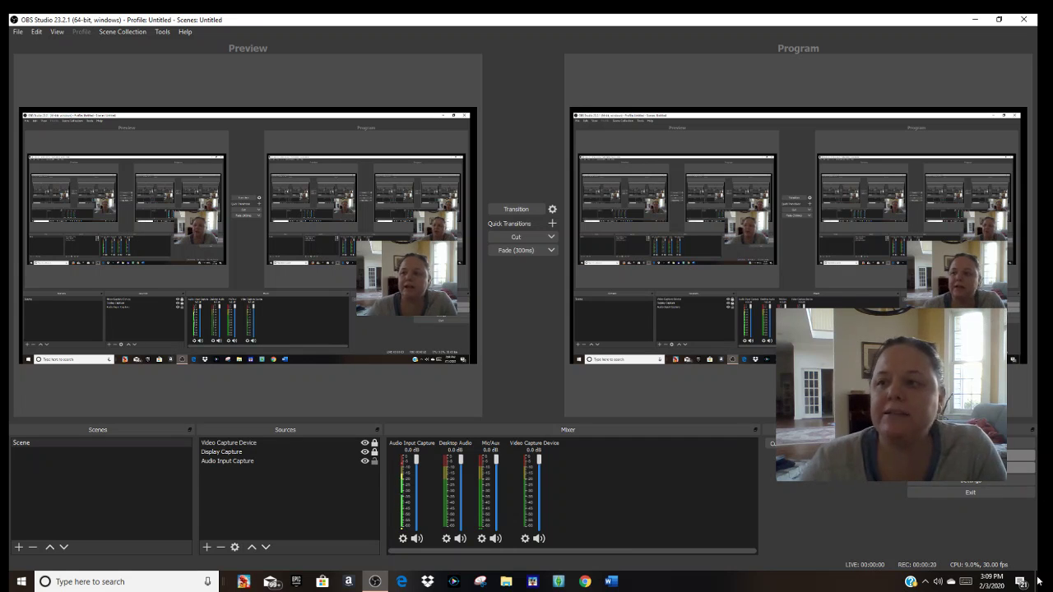
- Launch Excel and open a new blank workbook in a maximized window
click(974, 20)
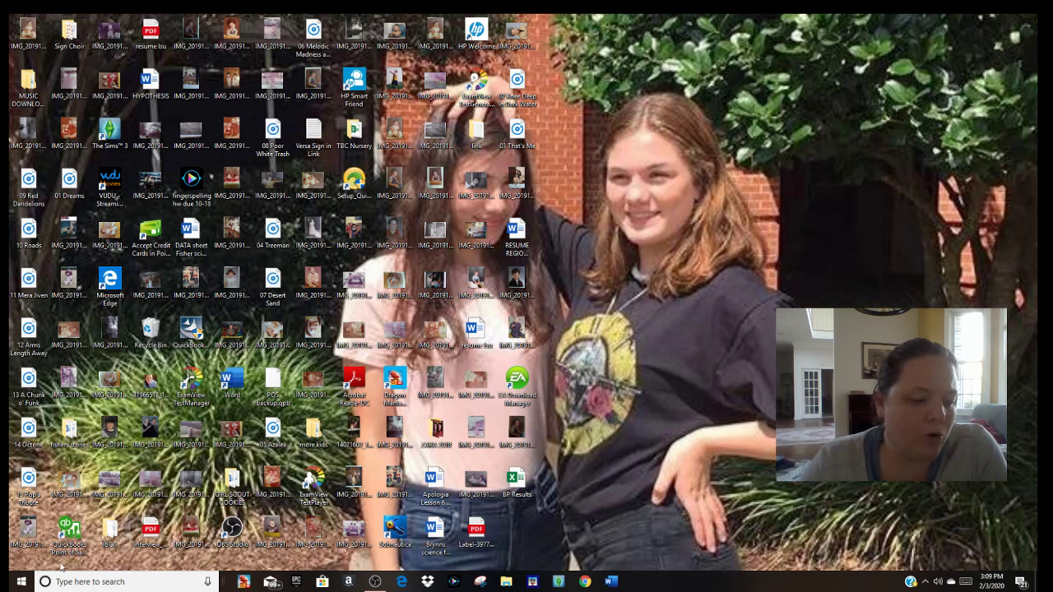
click(99, 584)
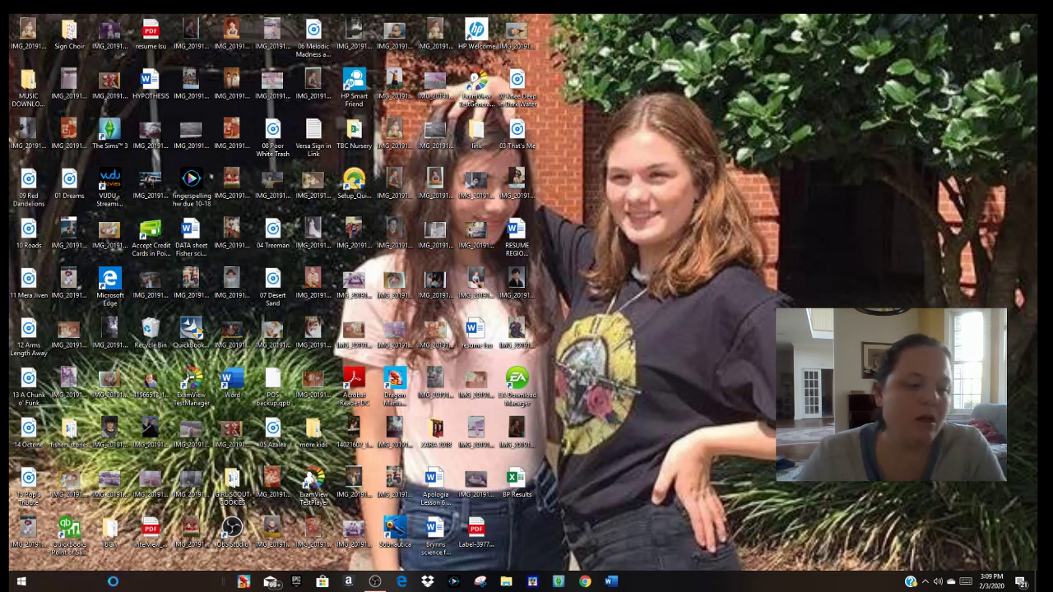
text(excel)
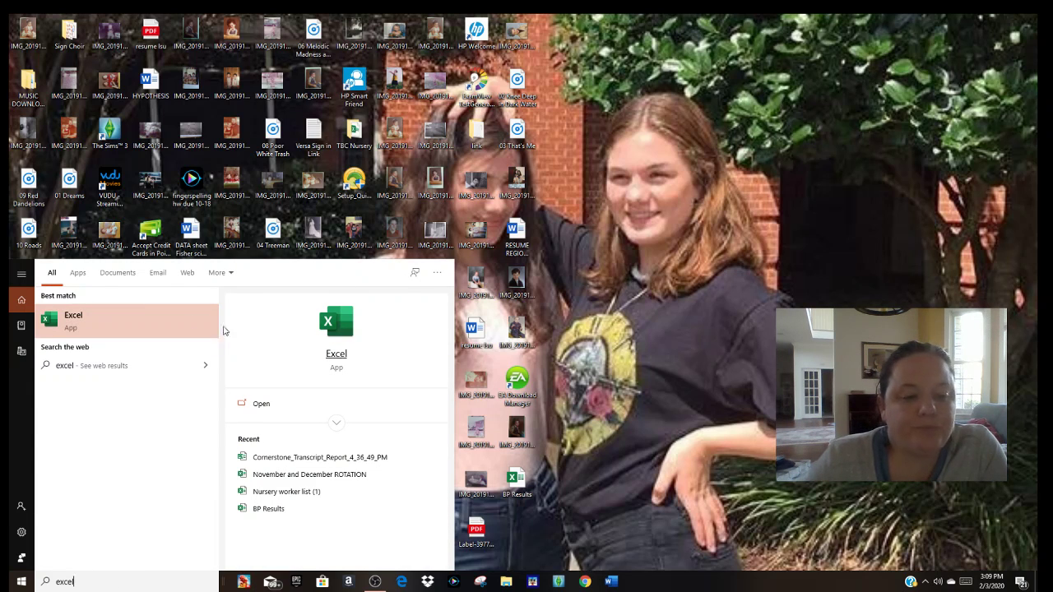
click(97, 328)
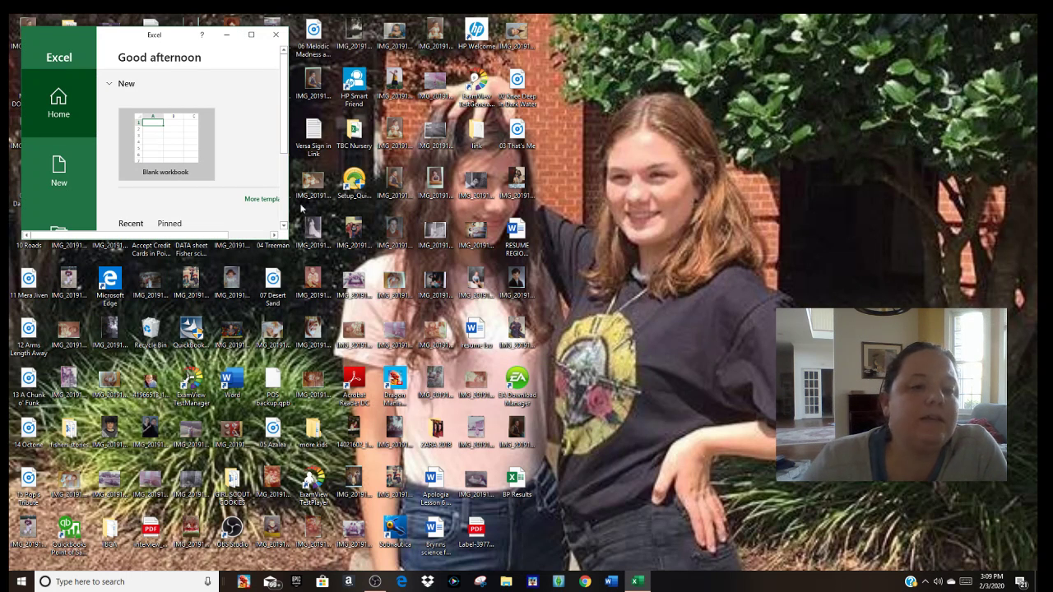
drag(283, 238, 946, 504)
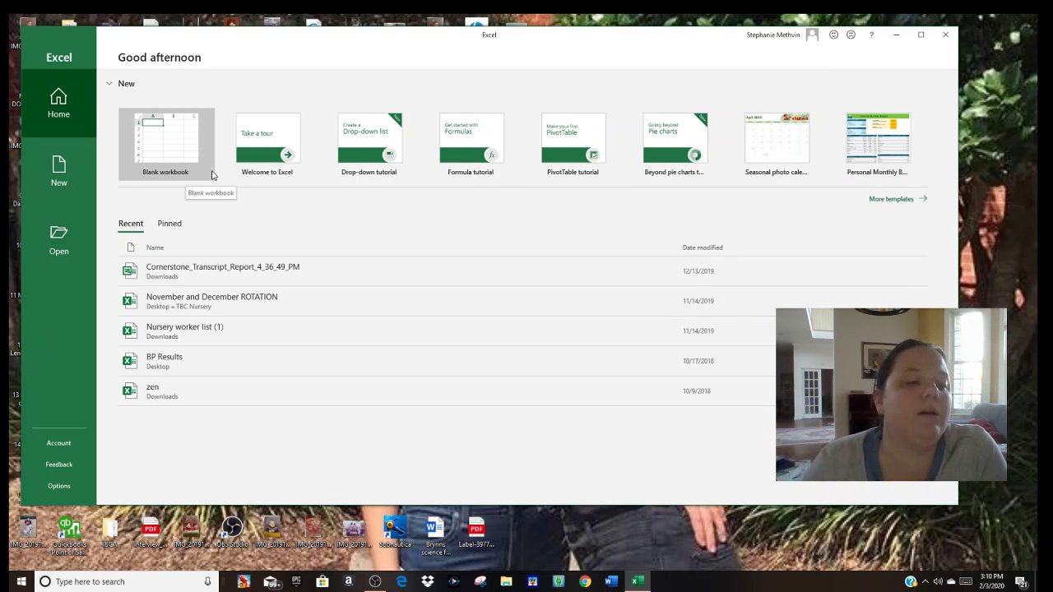
click(162, 160)
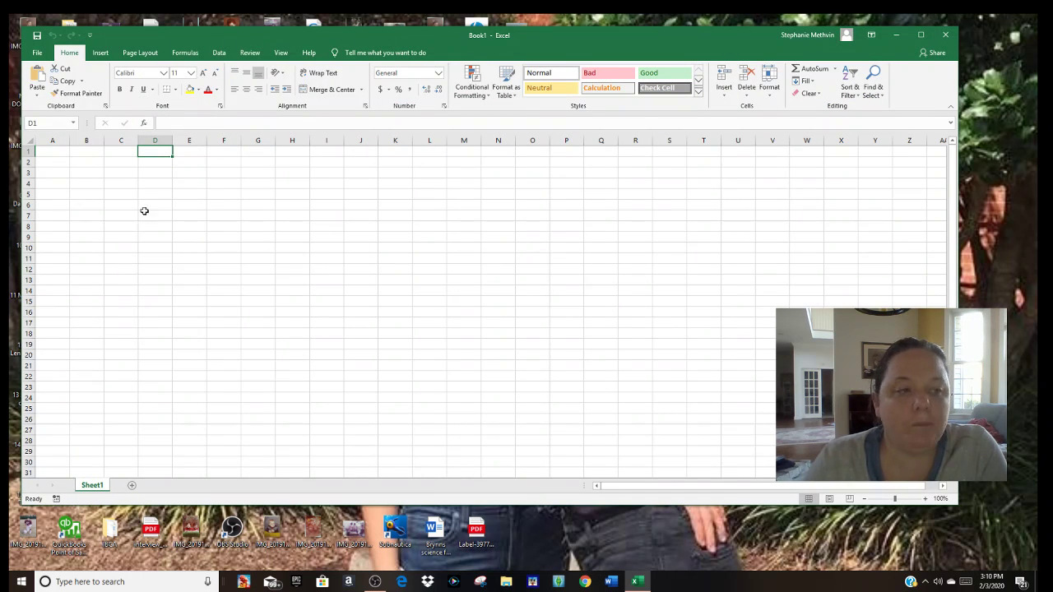
click(922, 36)
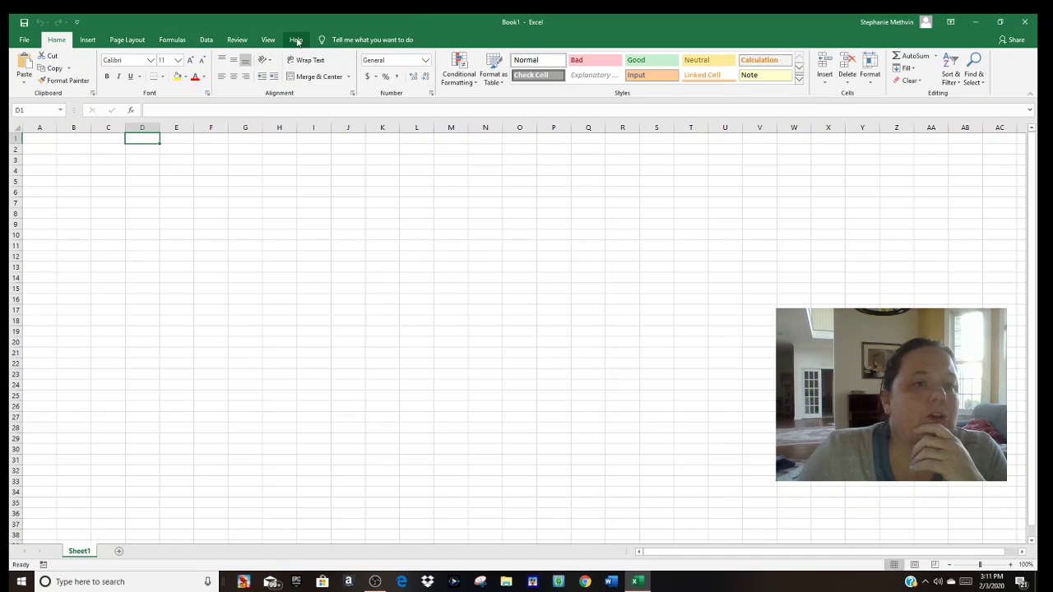
- Examine the available insert, page layout, formula, data, review, view and file commands, and return to the home commands
click(88, 40)
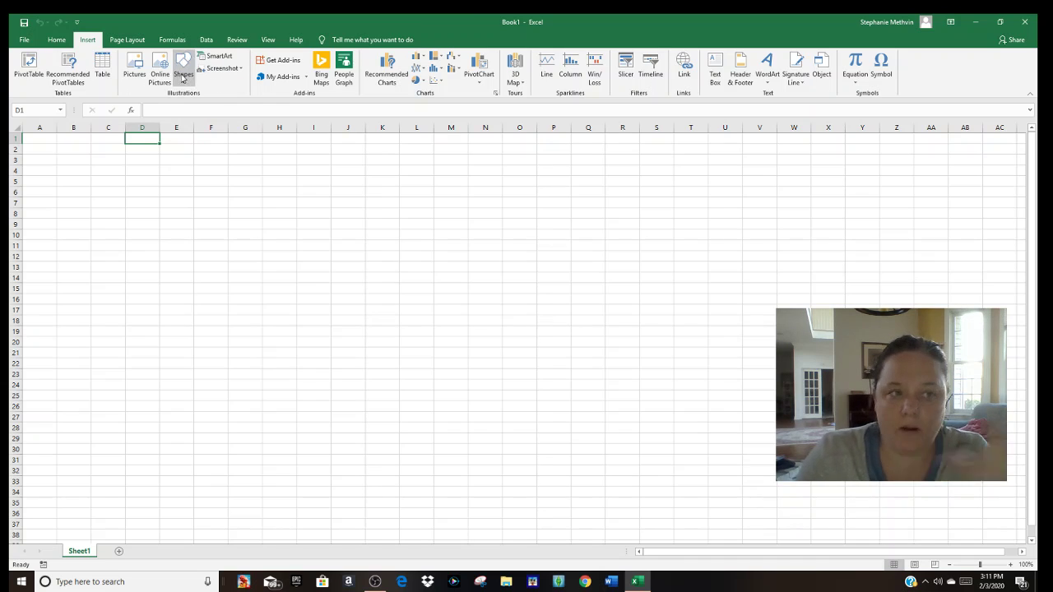
click(131, 40)
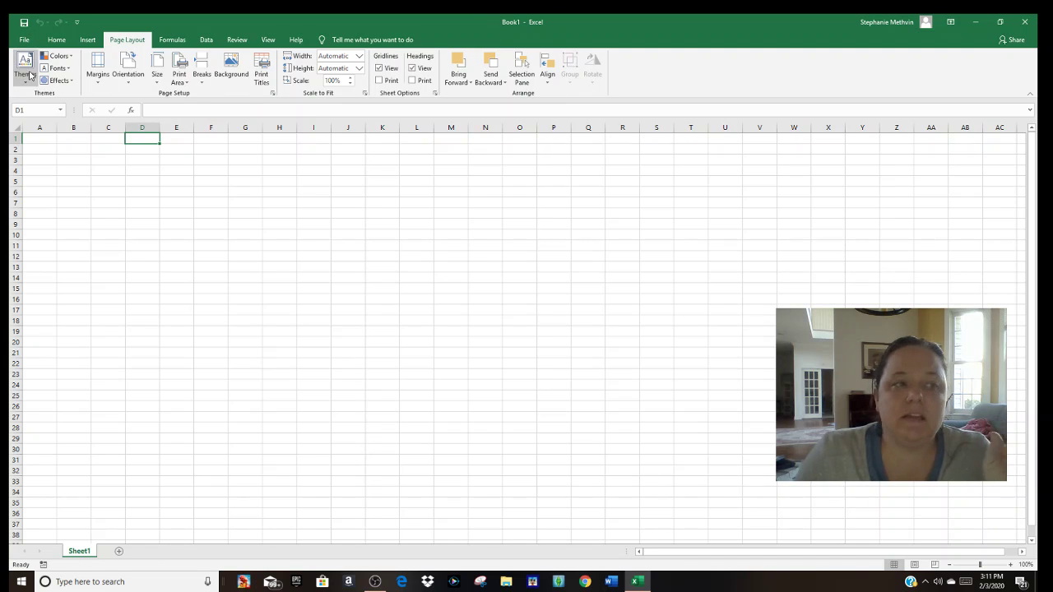
click(174, 41)
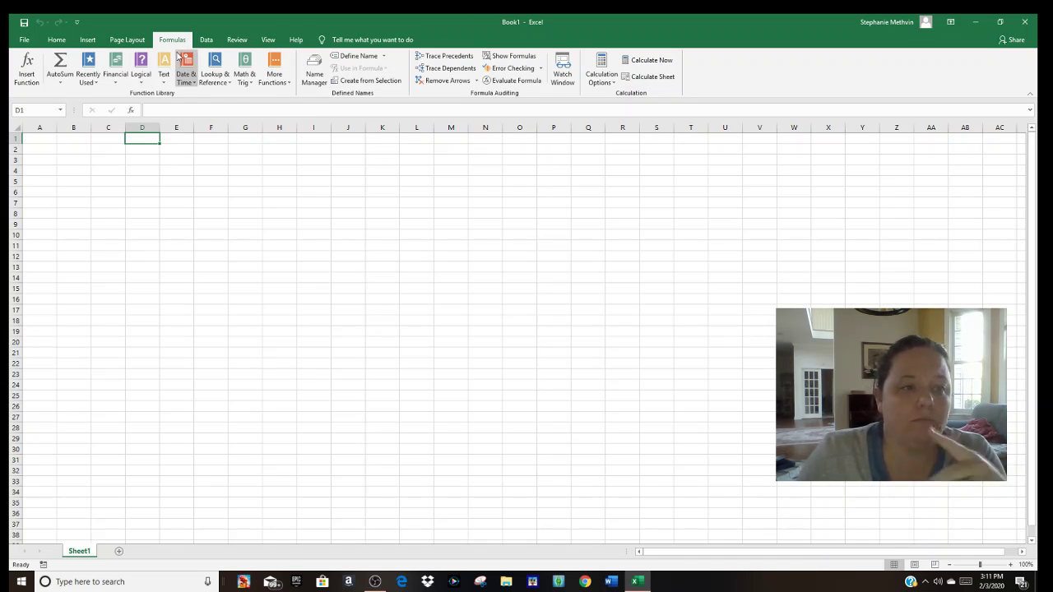
click(205, 41)
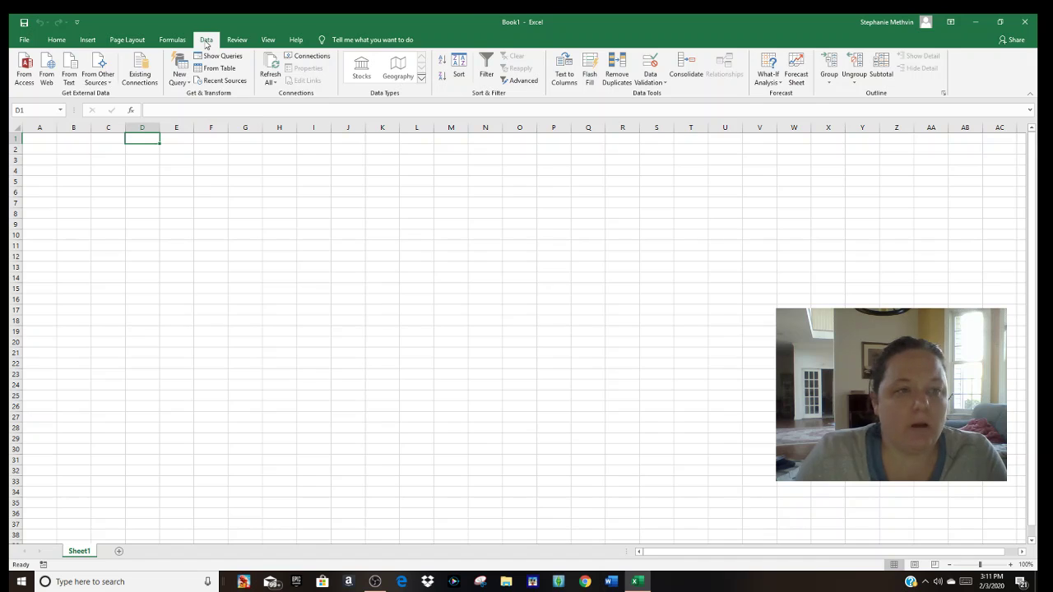
click(239, 41)
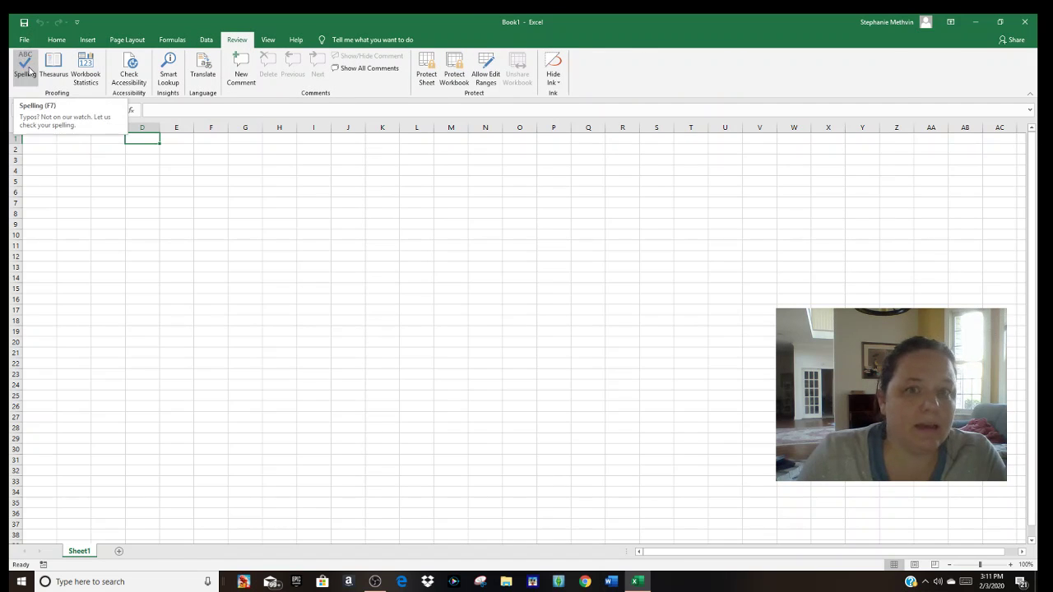
click(266, 41)
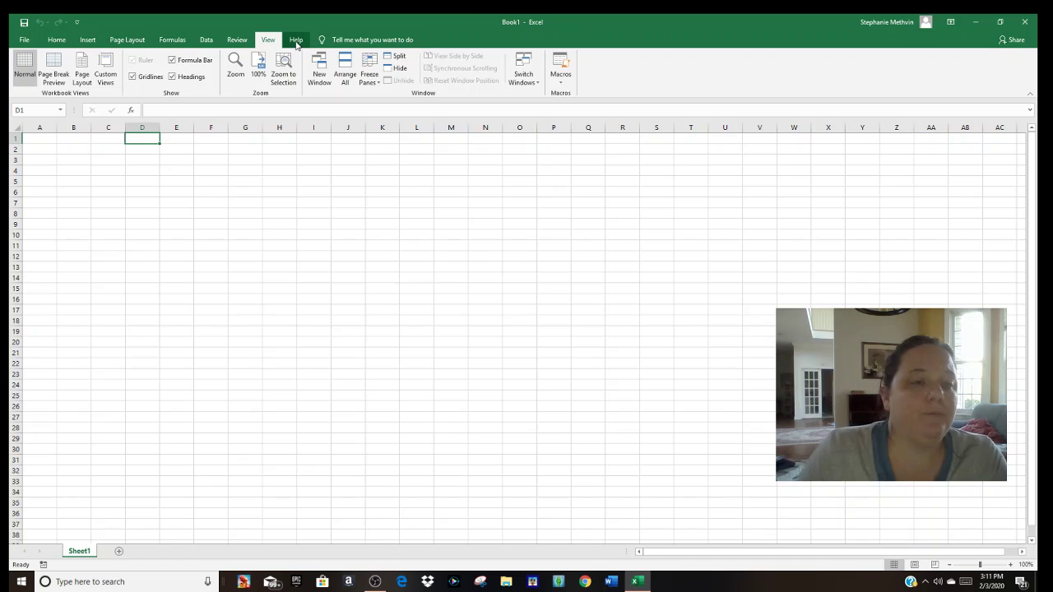
click(24, 39)
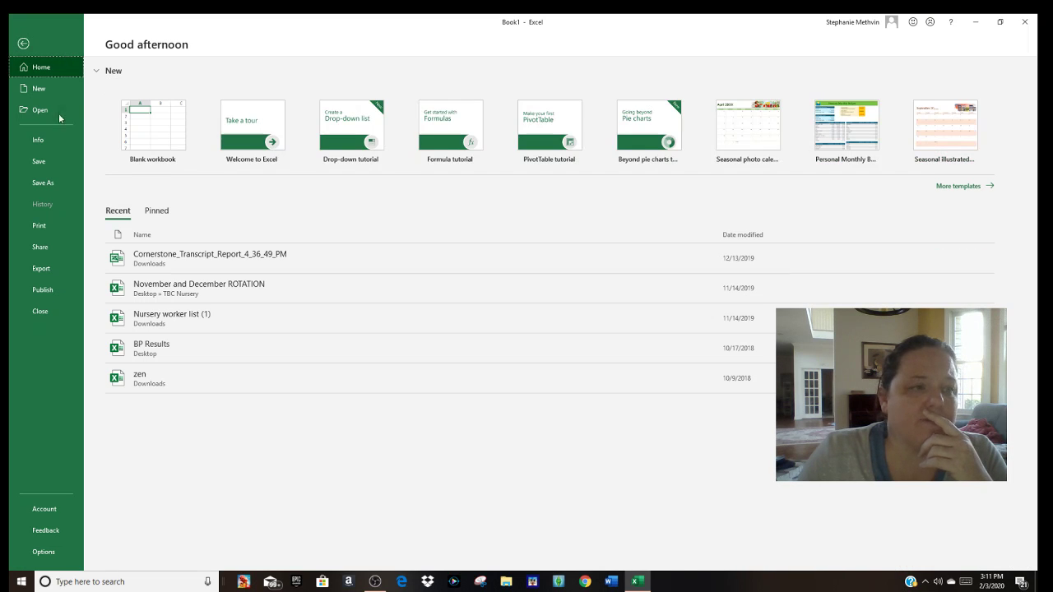
click(23, 44)
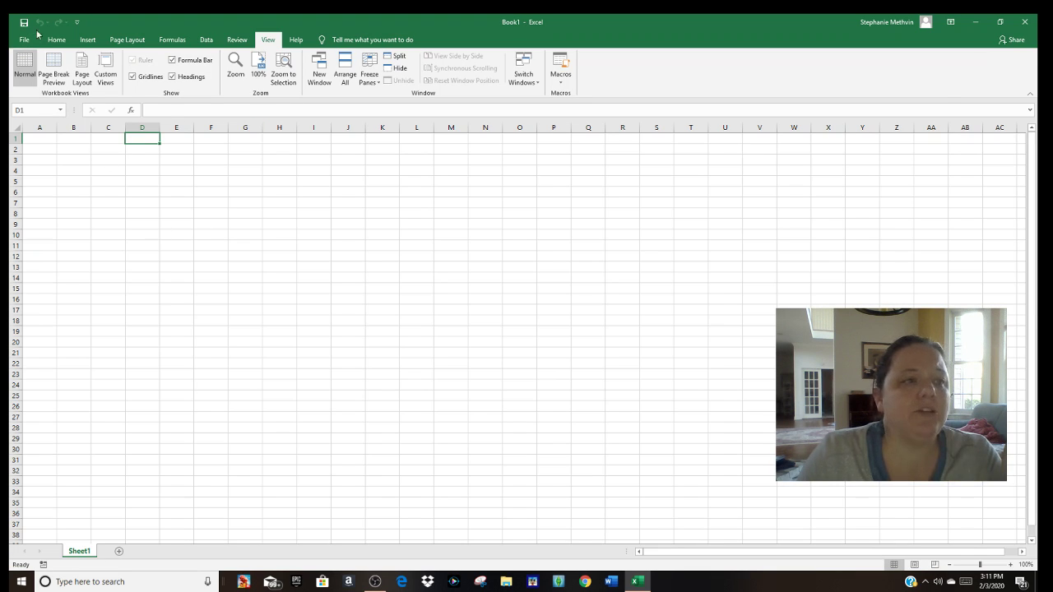
click(57, 41)
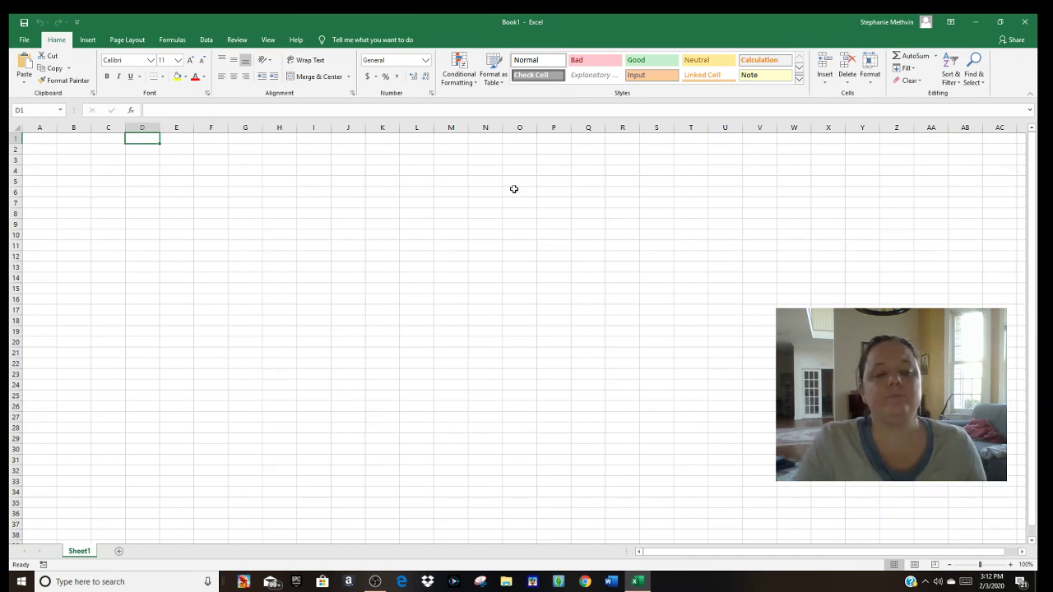
- Jump from cell A3 to J10 by its cell reference and select the neighbouring cell K10
click(44, 139)
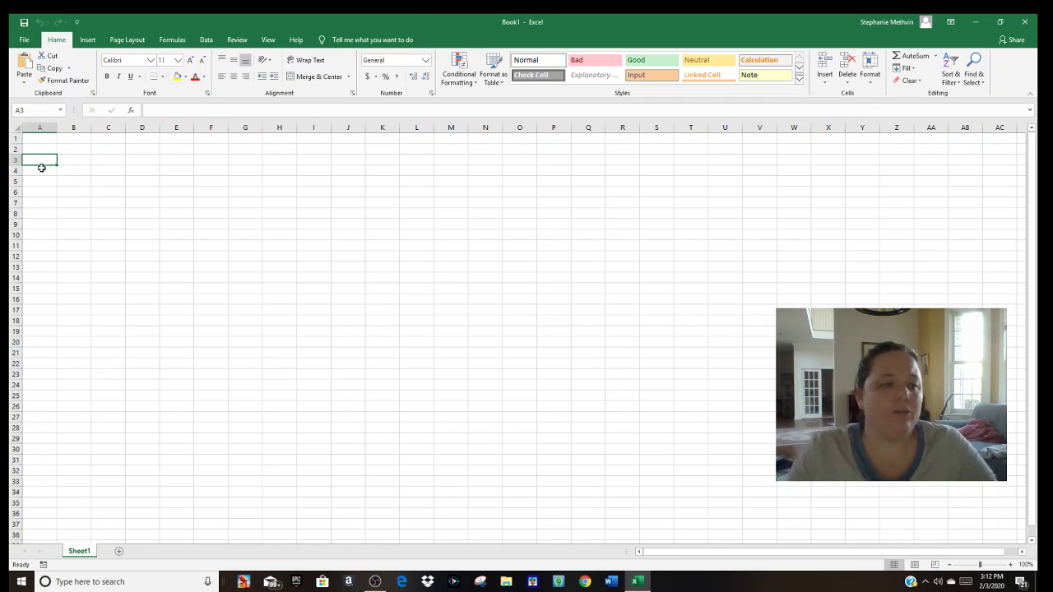
click(58, 165)
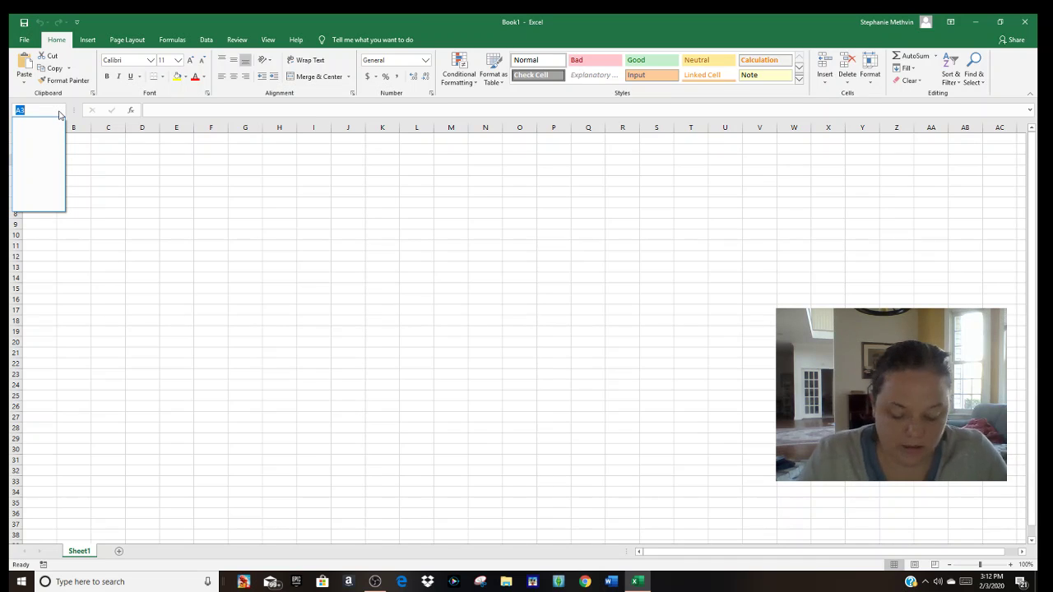
text(j10)
key(Return)
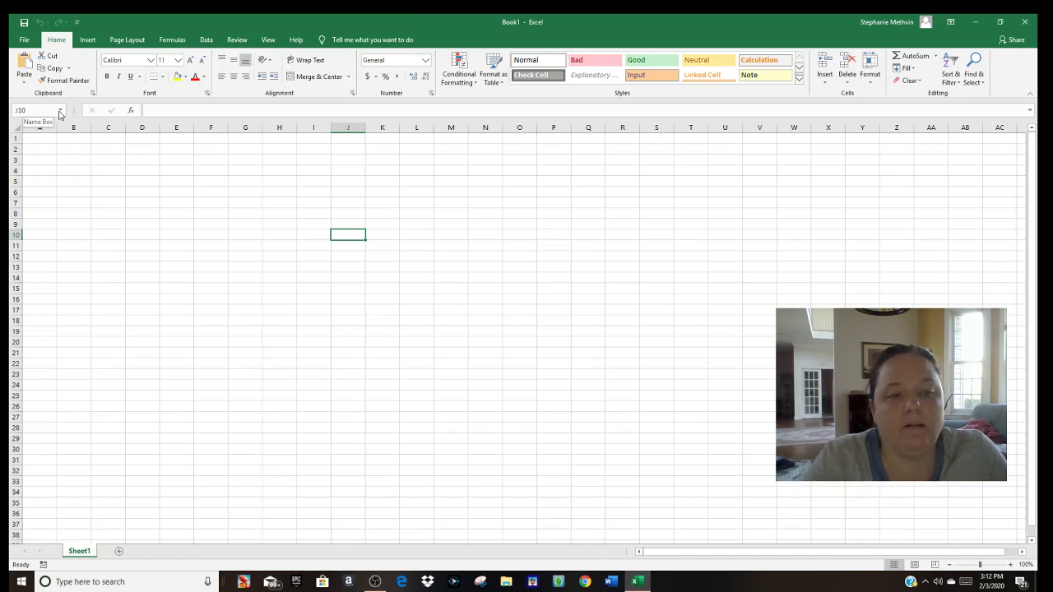
click(391, 235)
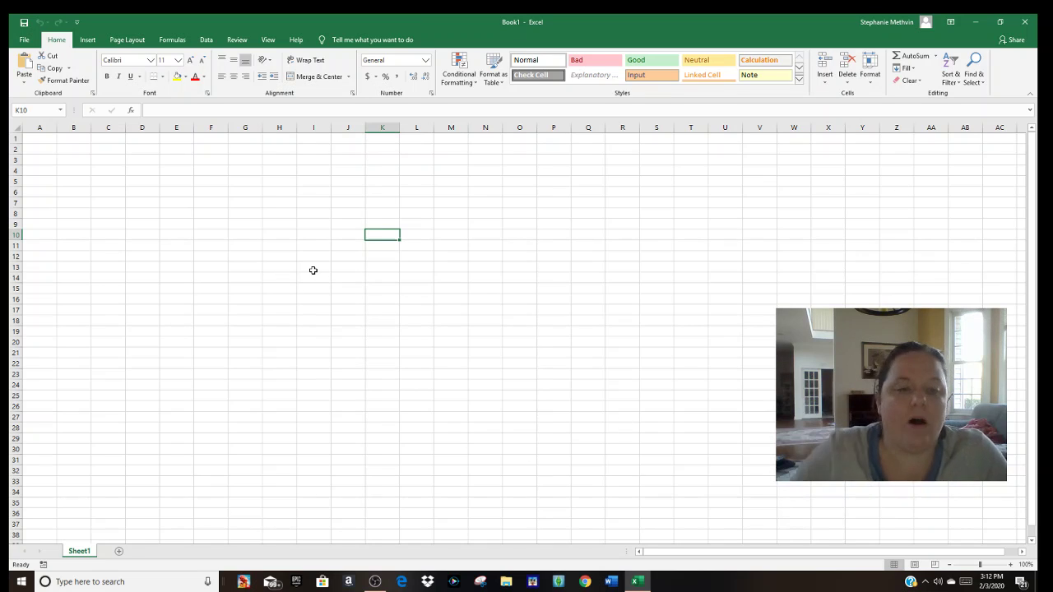
- Go to cell A3 by its cell reference and enter the label Hourly Wage
click(33, 110)
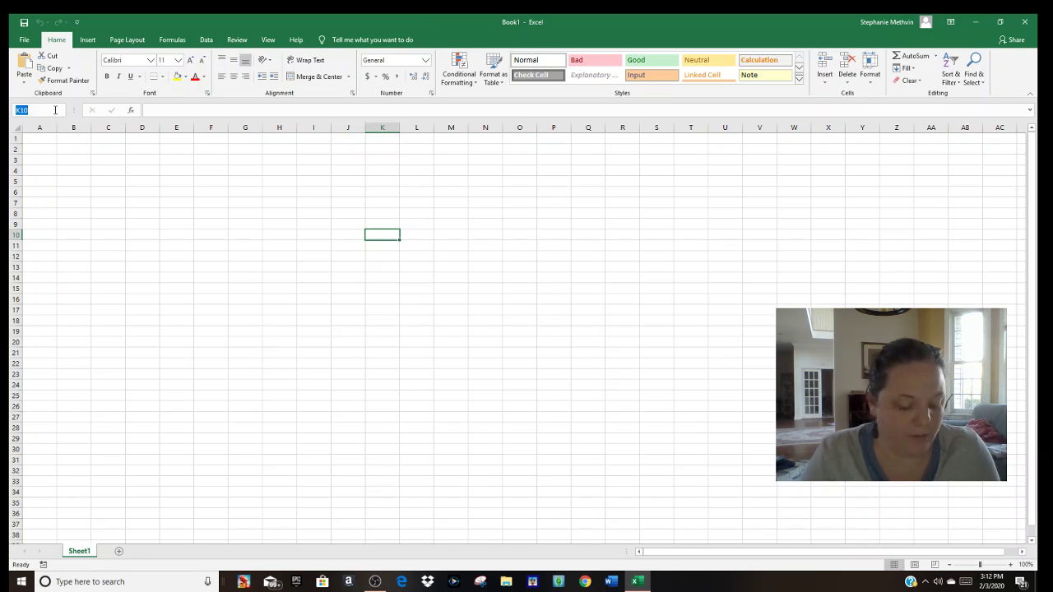
text(A3)
key(Return)
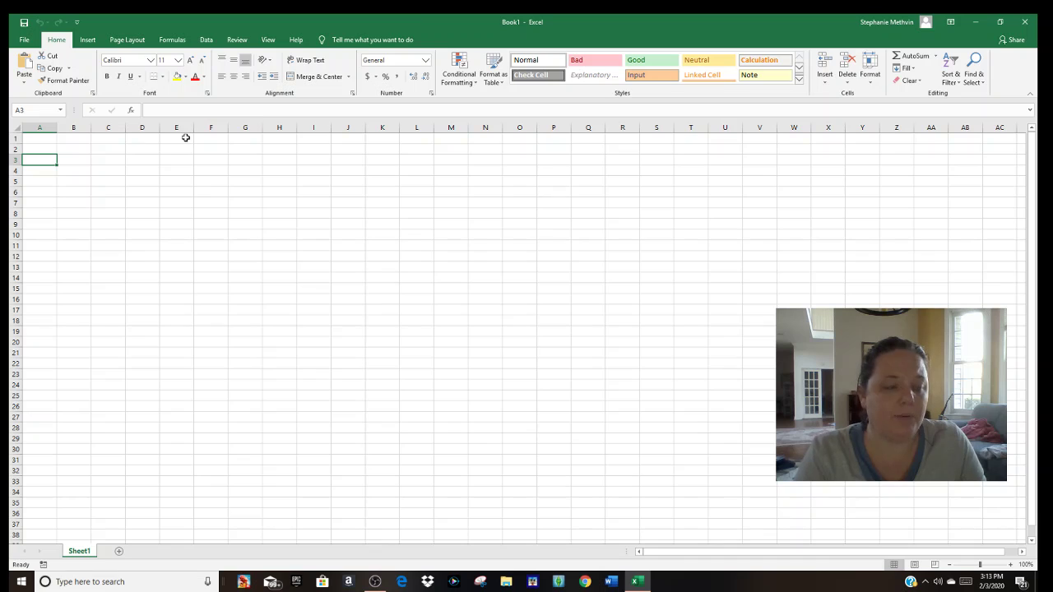
text(Hourly Wage)
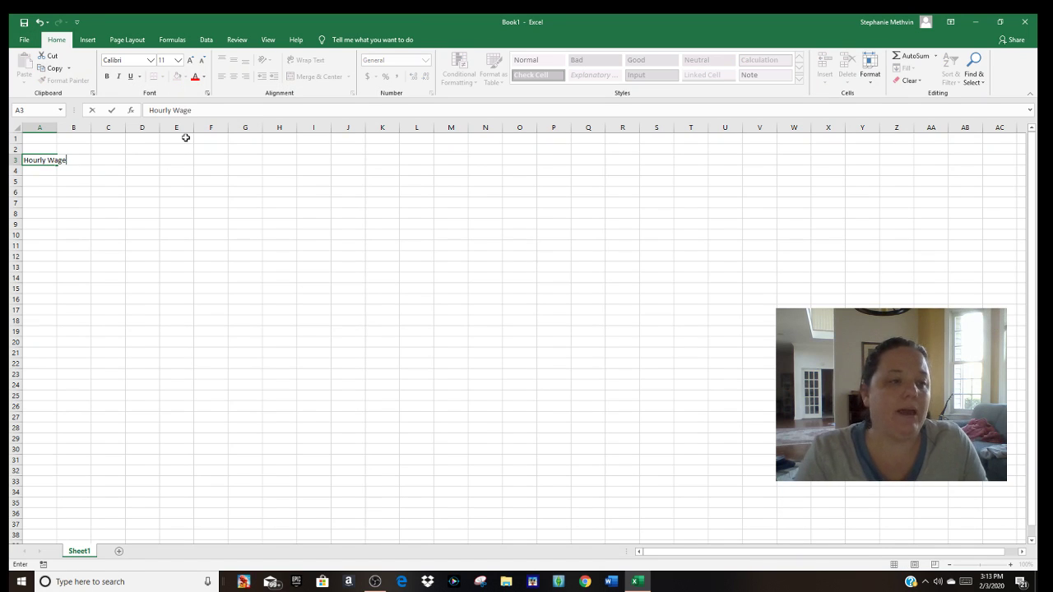
key(Return)
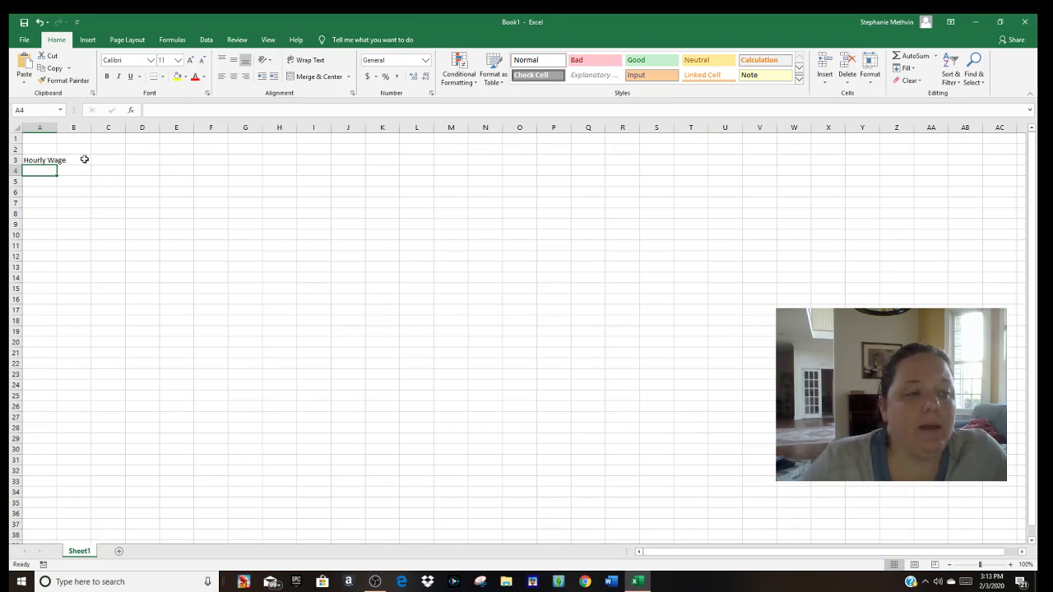
- Fit column A to its label, widen it further to about twice that width, and select cell A4
double_click(56, 126)
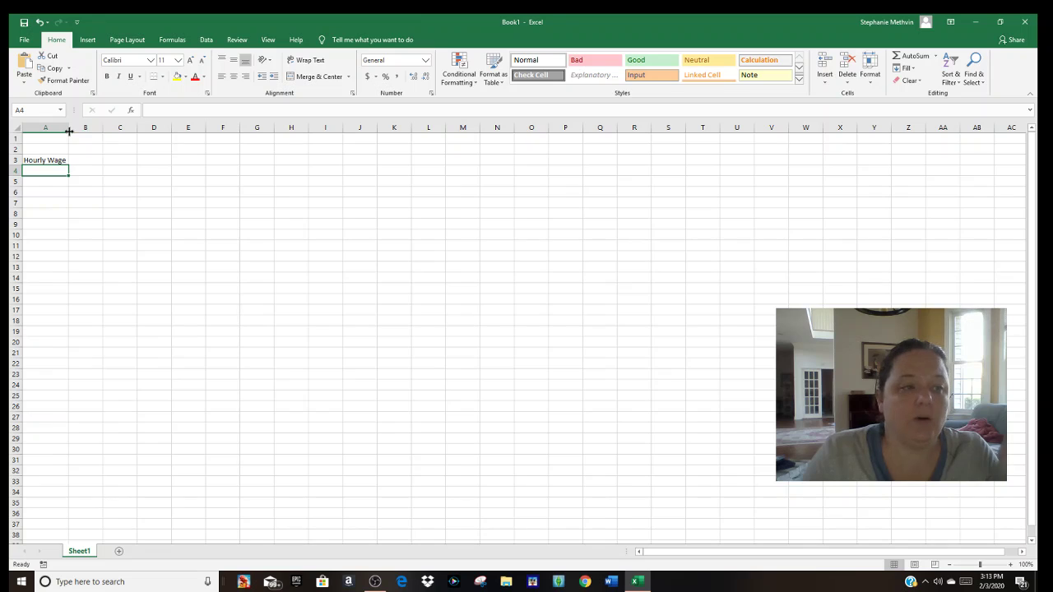
drag(73, 127, 117, 131)
click(131, 192)
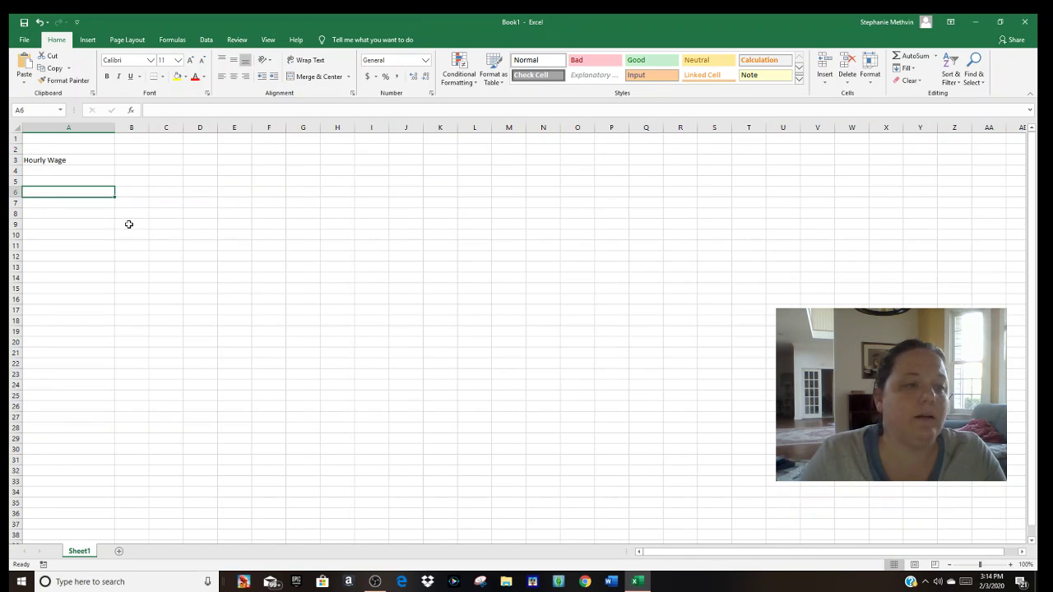
click(57, 171)
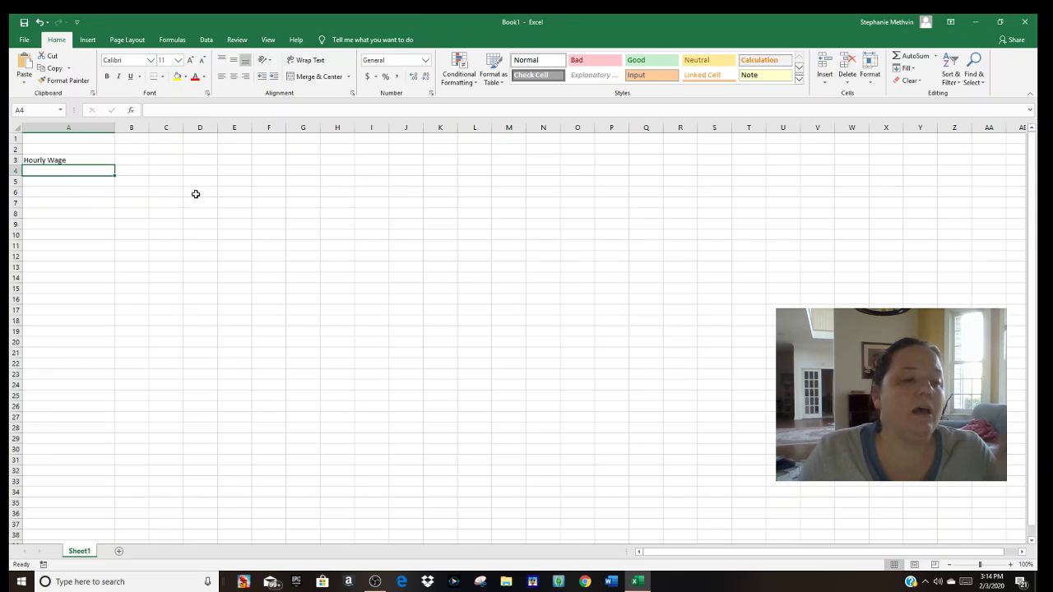
- Enter 7.25 as the hourly wage in cell B3, beside the Hourly Wage label
click(130, 159)
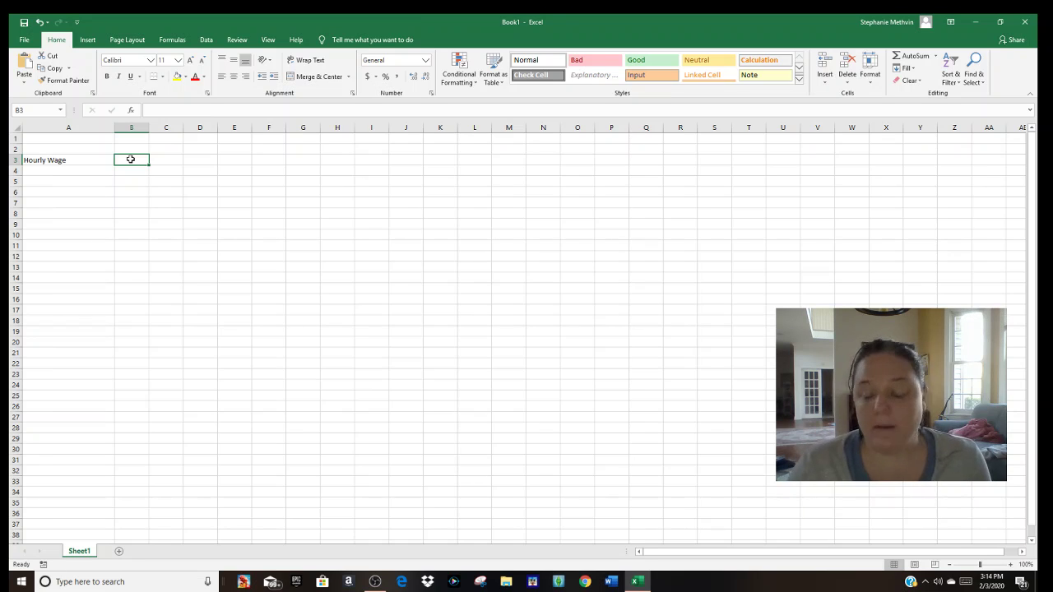
text(7.)
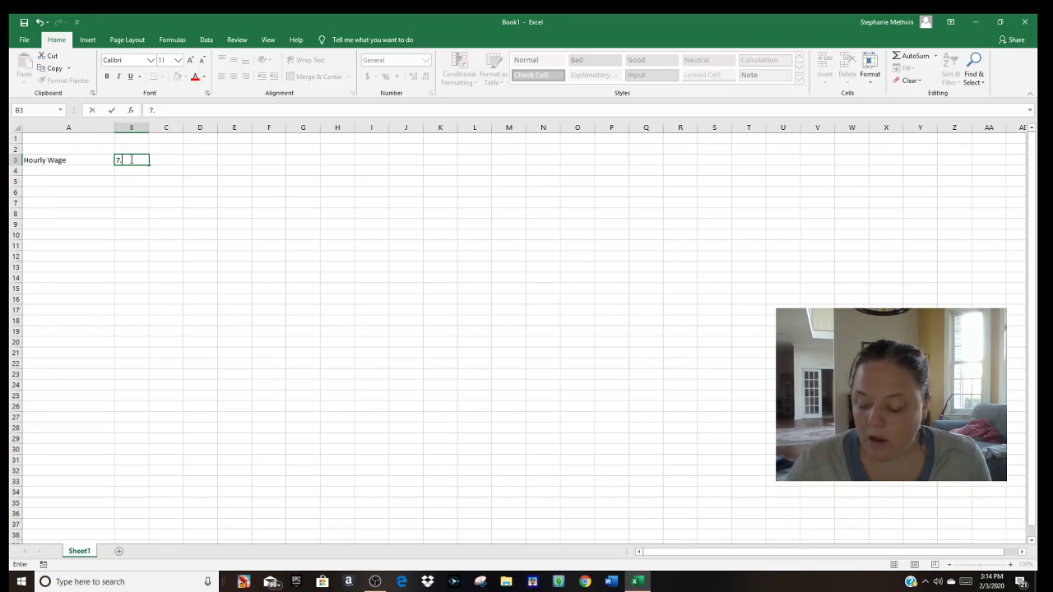
text(25)
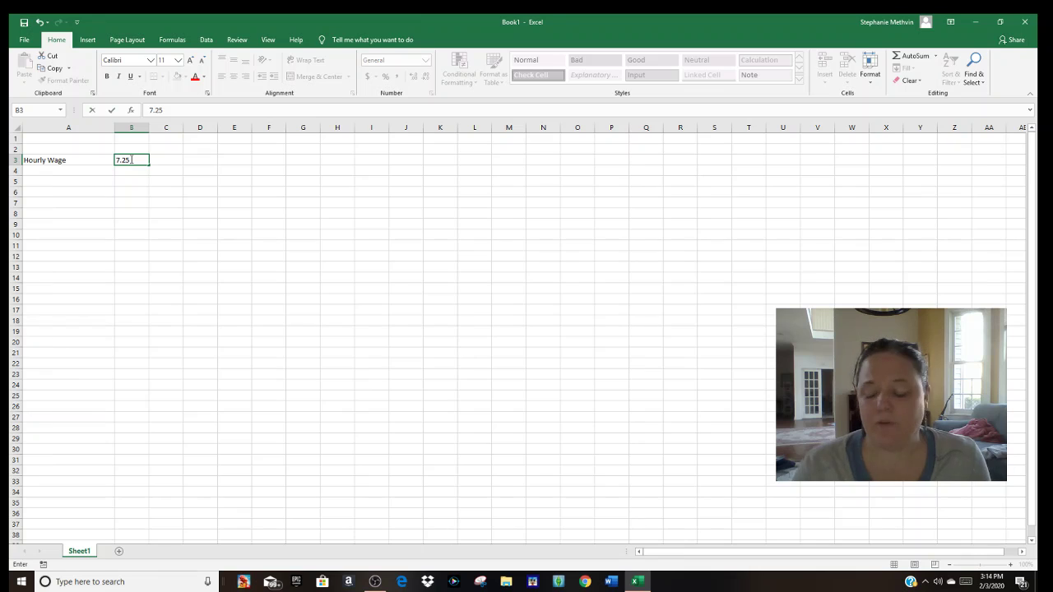
key(Return)
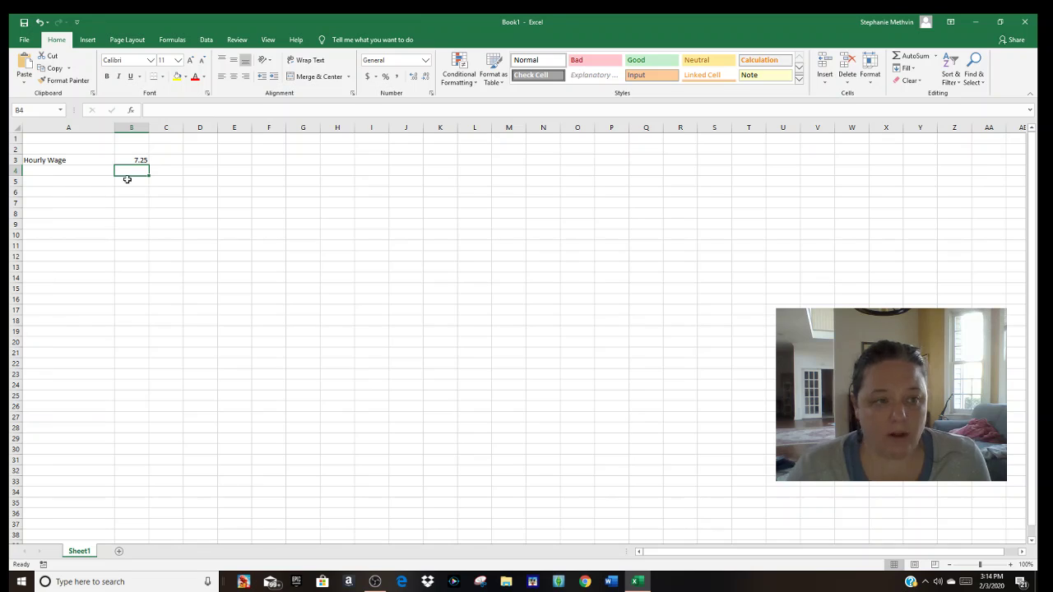
click(63, 159)
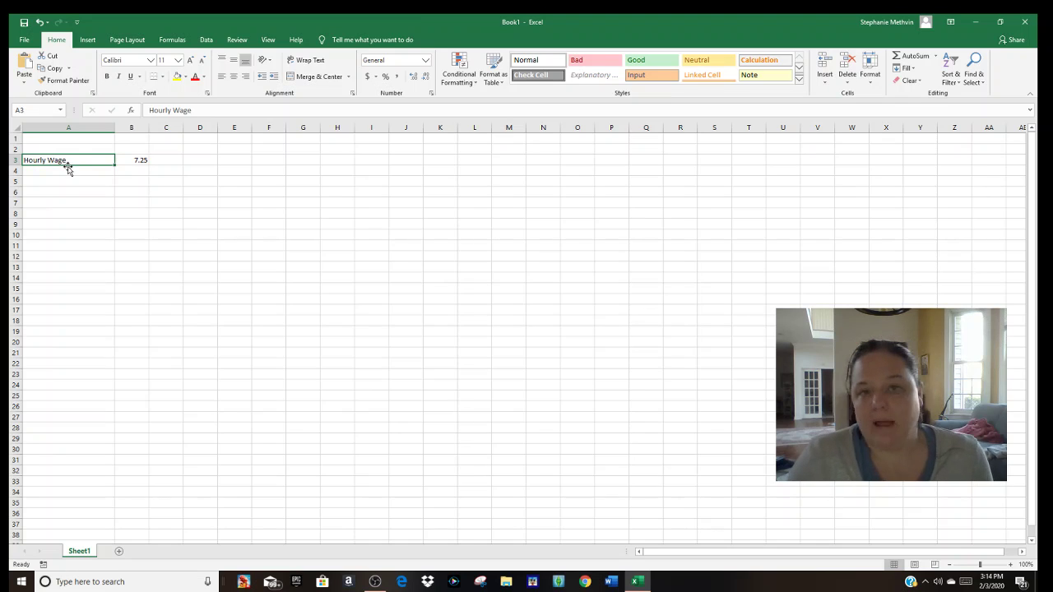
click(140, 159)
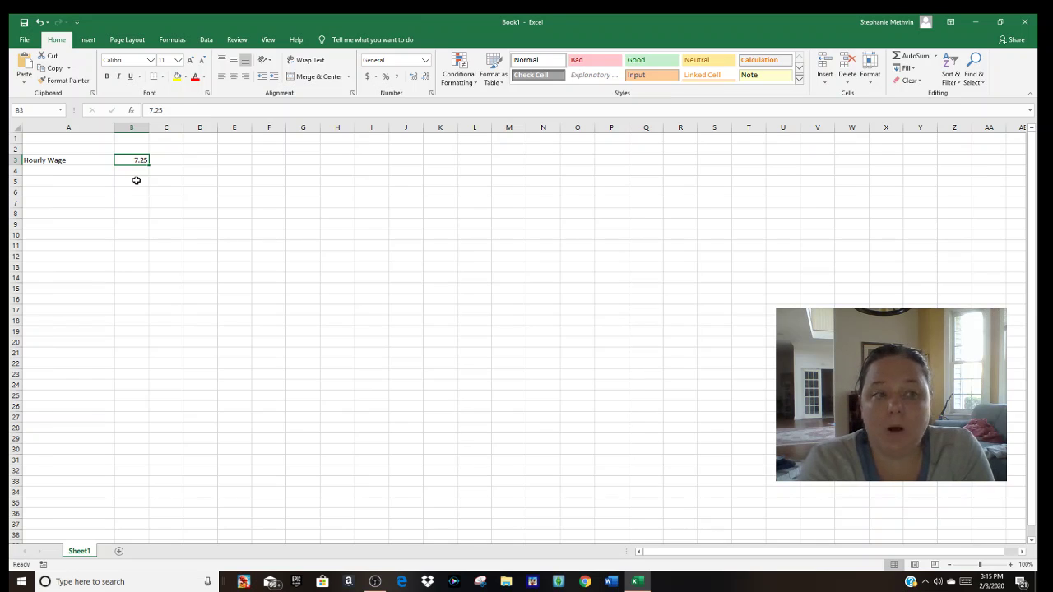
- Enter the label Hours per week in cell A4 and the value 20 beside it in B4
click(81, 173)
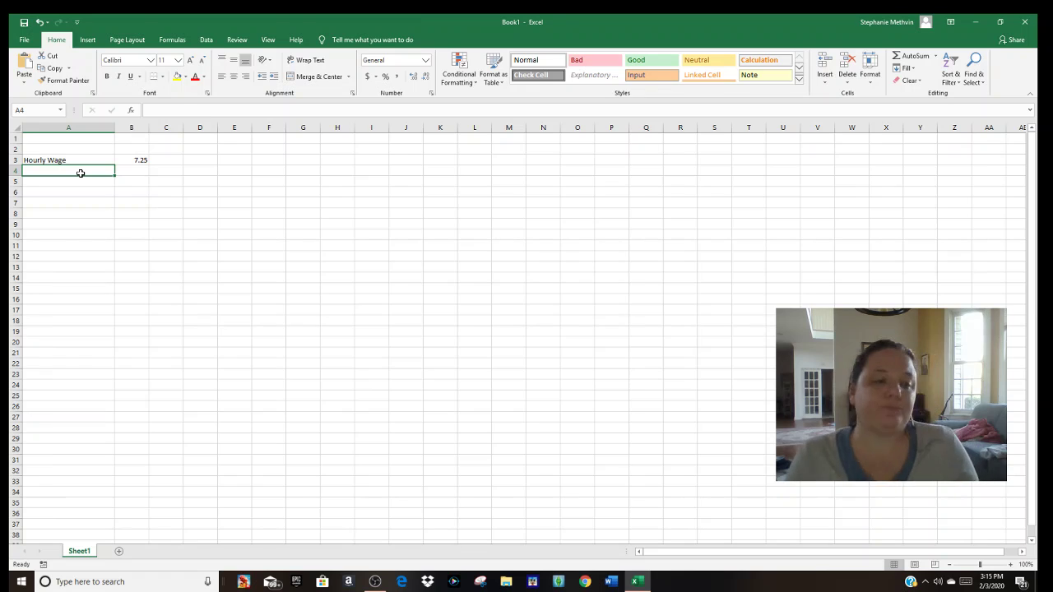
text(Hours wor)
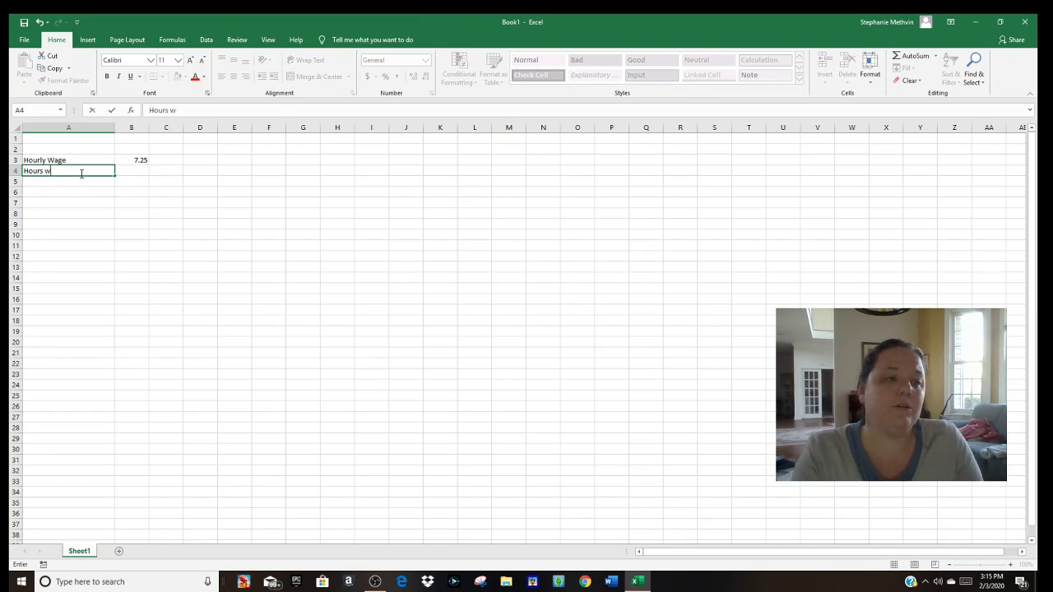
key(BackSpace)
key(BackSpace)
key(BackSpace)
key(BackSpace)
text(per week)
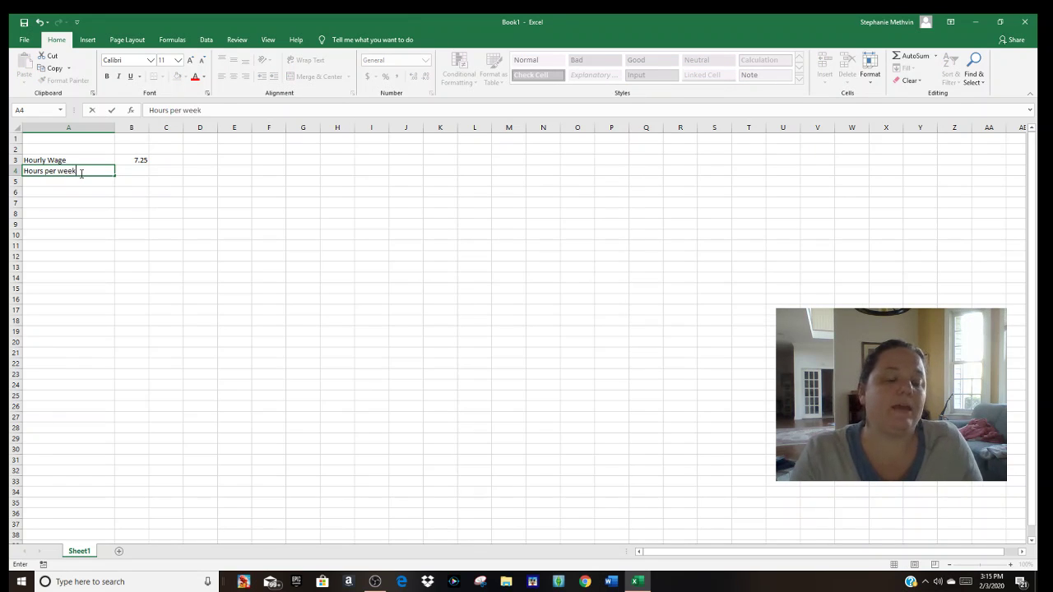
key(Tab)
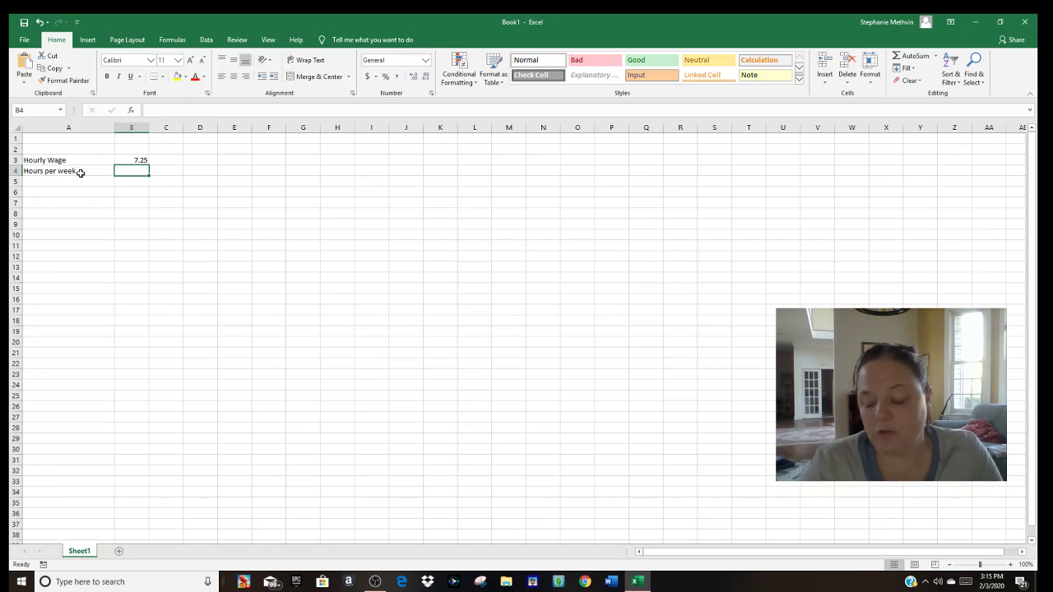
text(20)
key(Return)
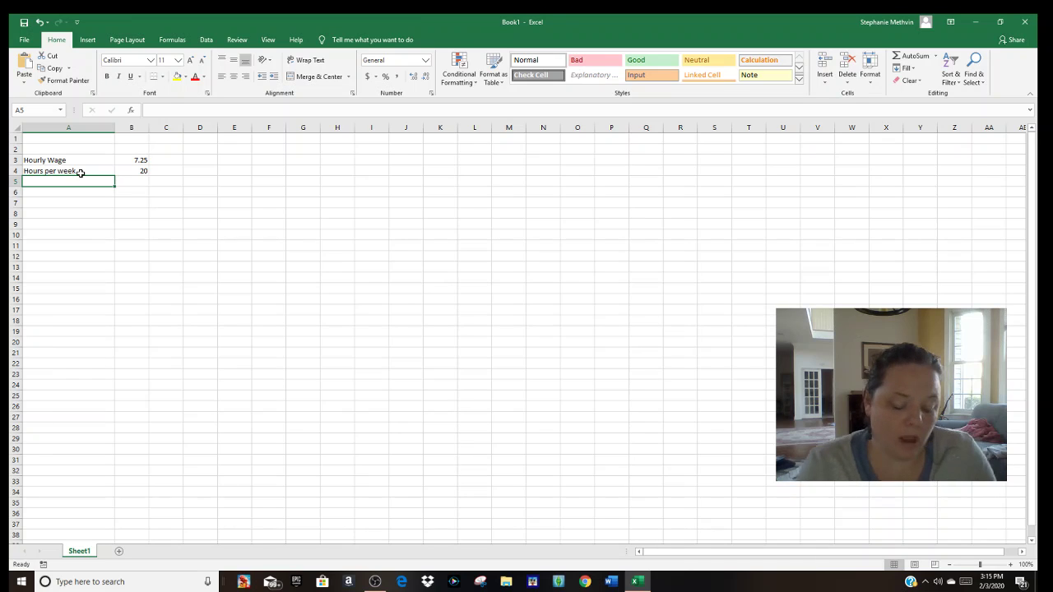
text(Hourl)
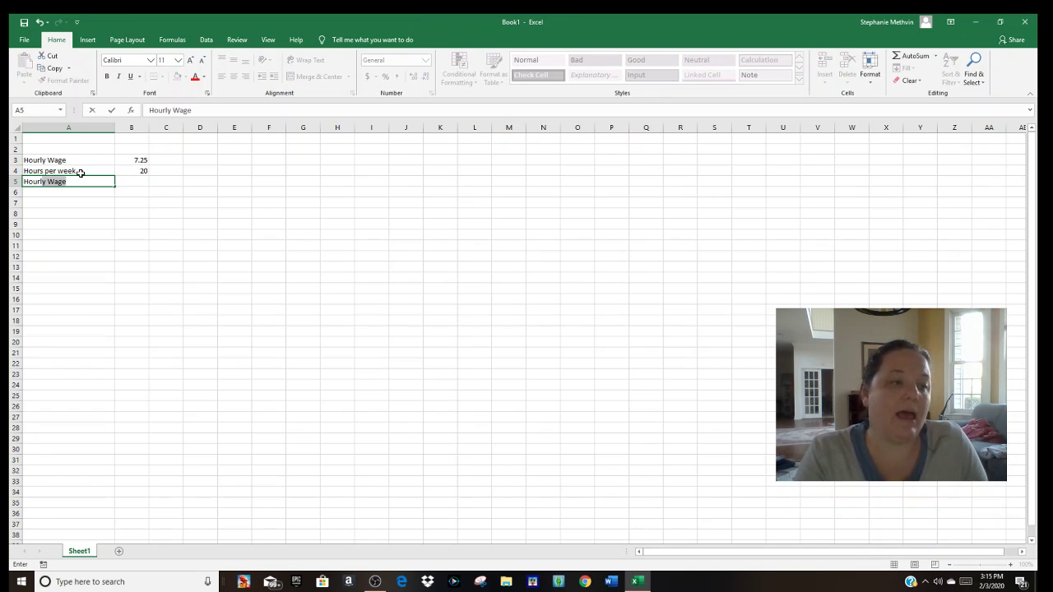
key(BackSpace)
key(BackSpace)
key(BackSpace)
key(BackSpace)
key(BackSpace)
key(BackSpace)
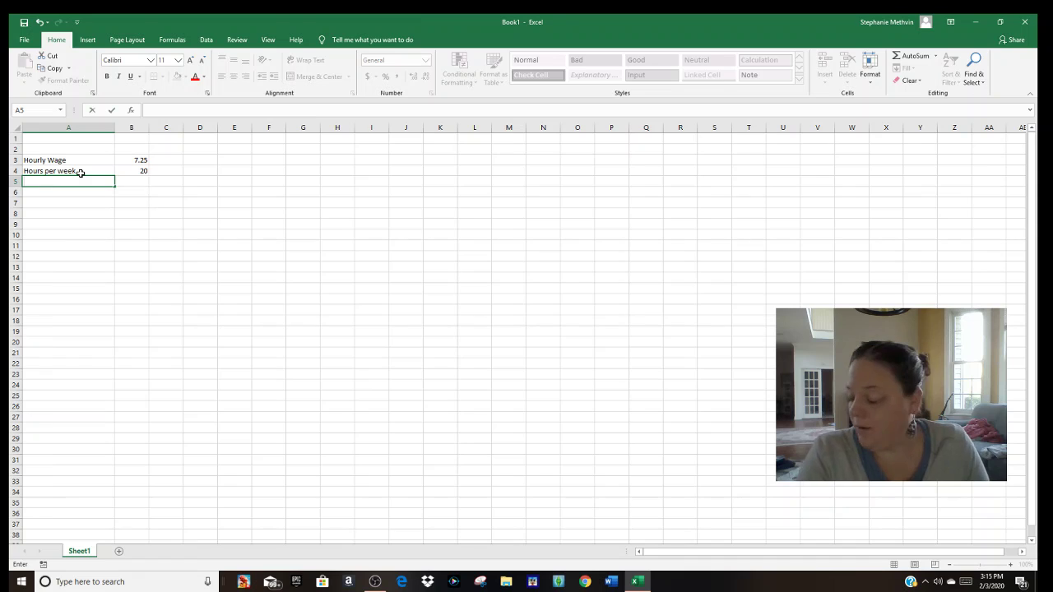
- Enter the label Gross pay per week in cell A5, below Hours per week
text(G)
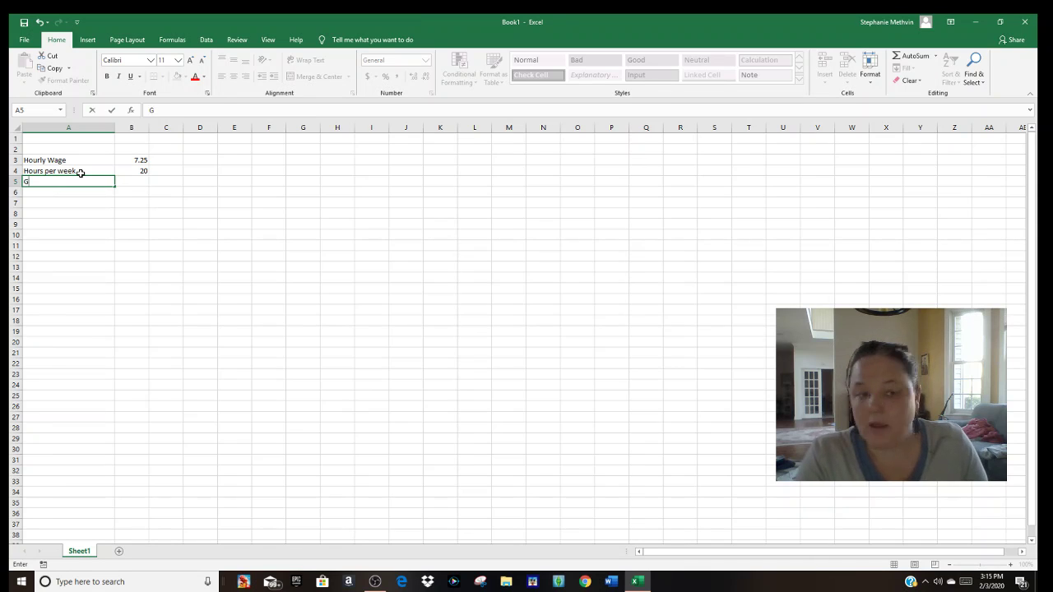
text(ross pay per week)
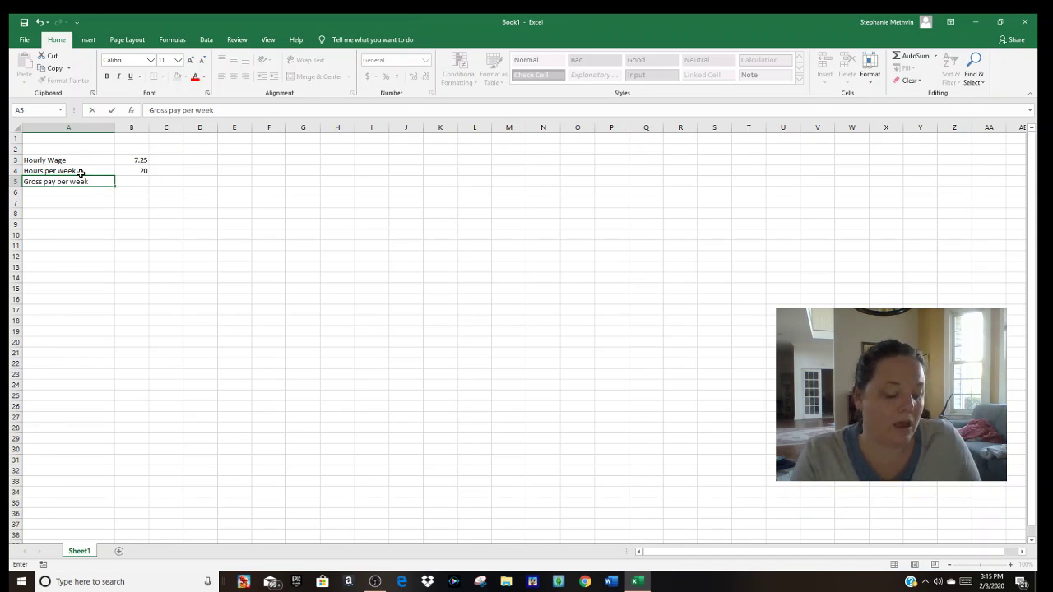
key(Tab)
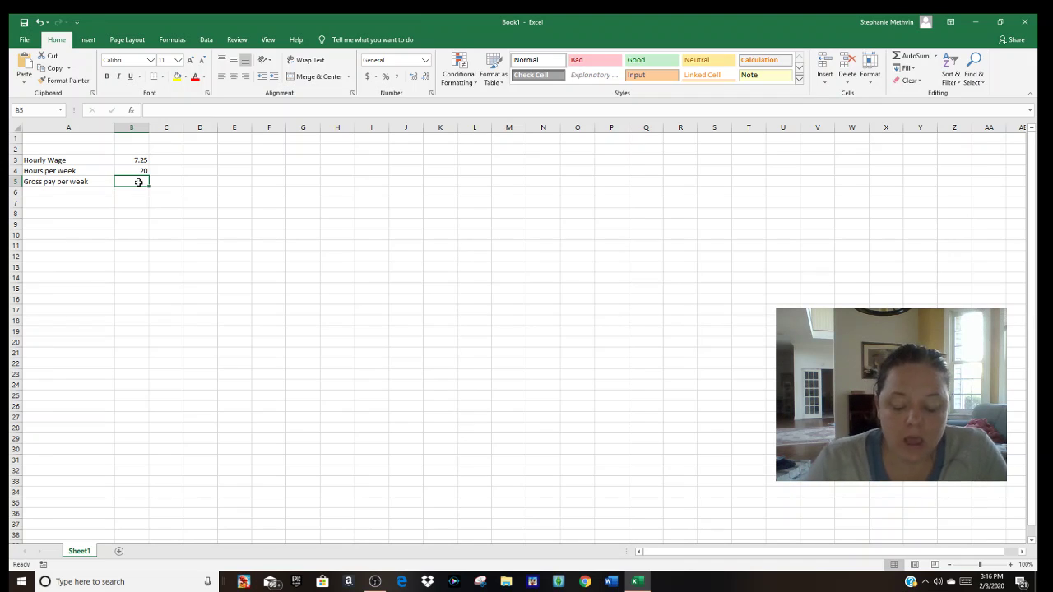
- Calculate the gross pay in cell B5 with the formula =B3*B4, multiplying hourly wage by hours per week
text(=)
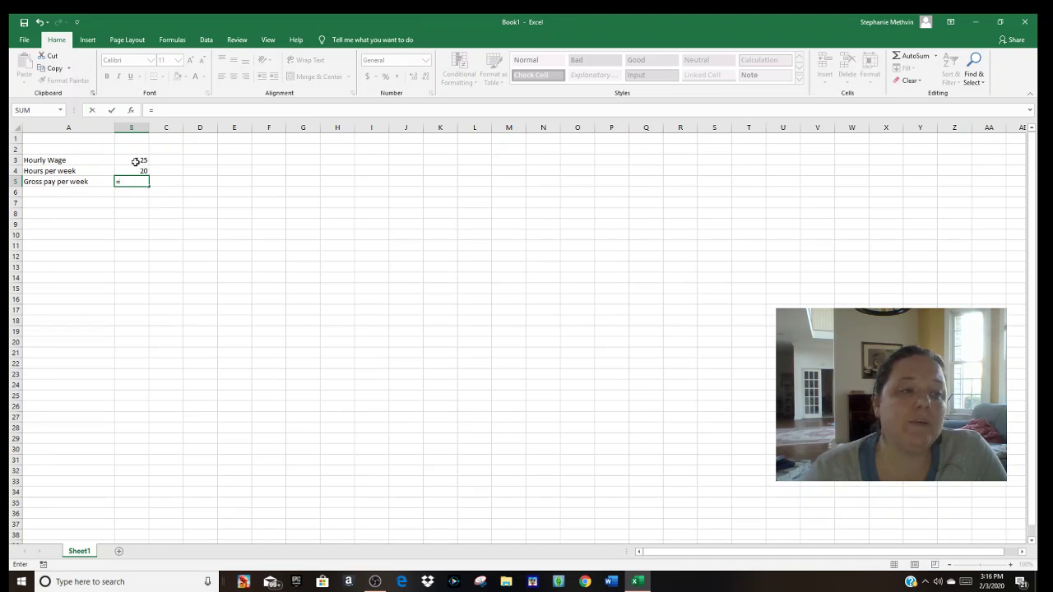
click(135, 161)
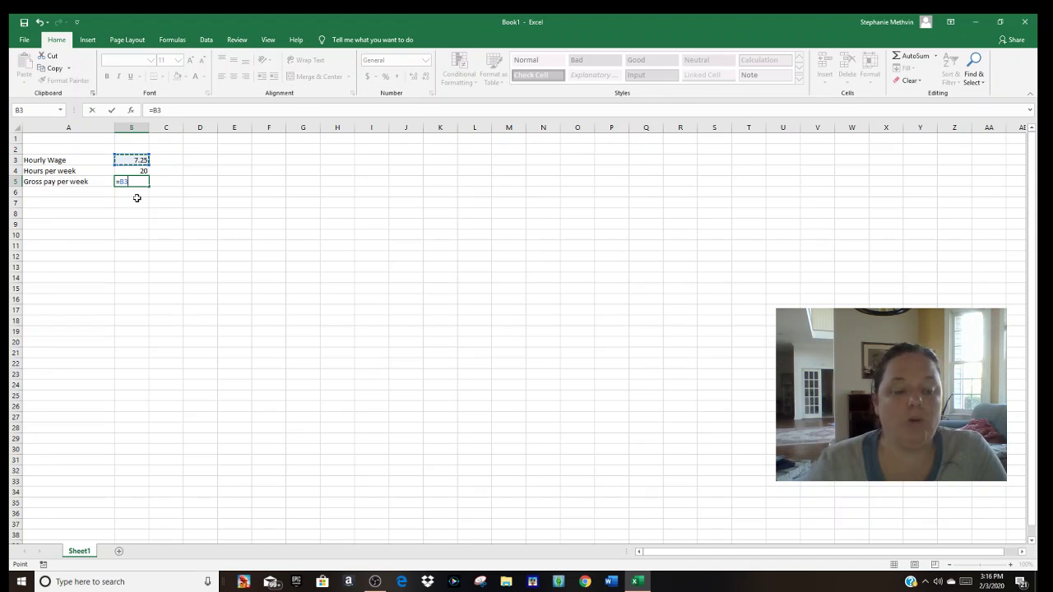
text(*)
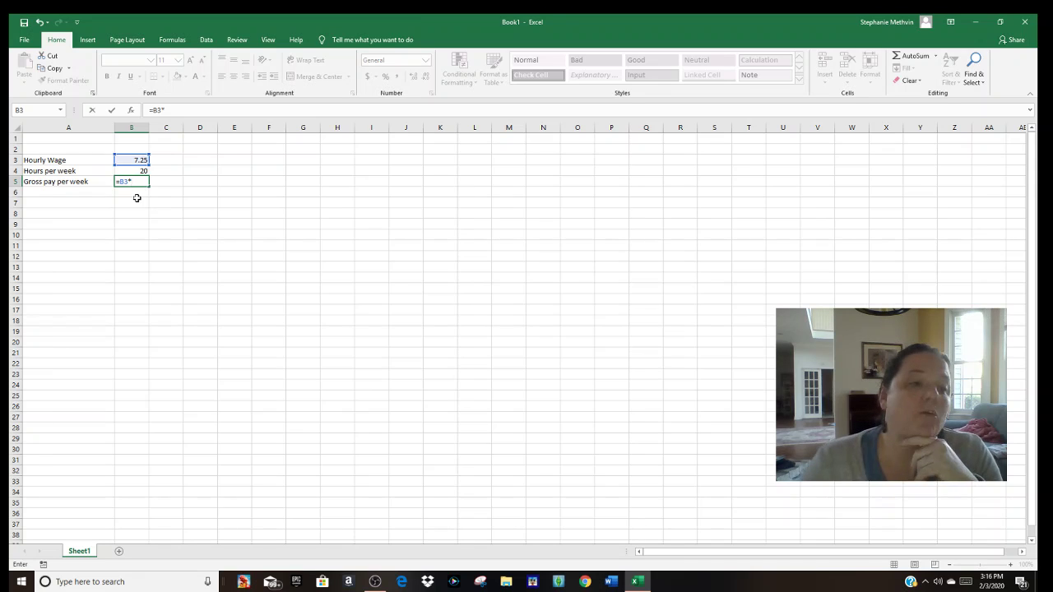
click(141, 170)
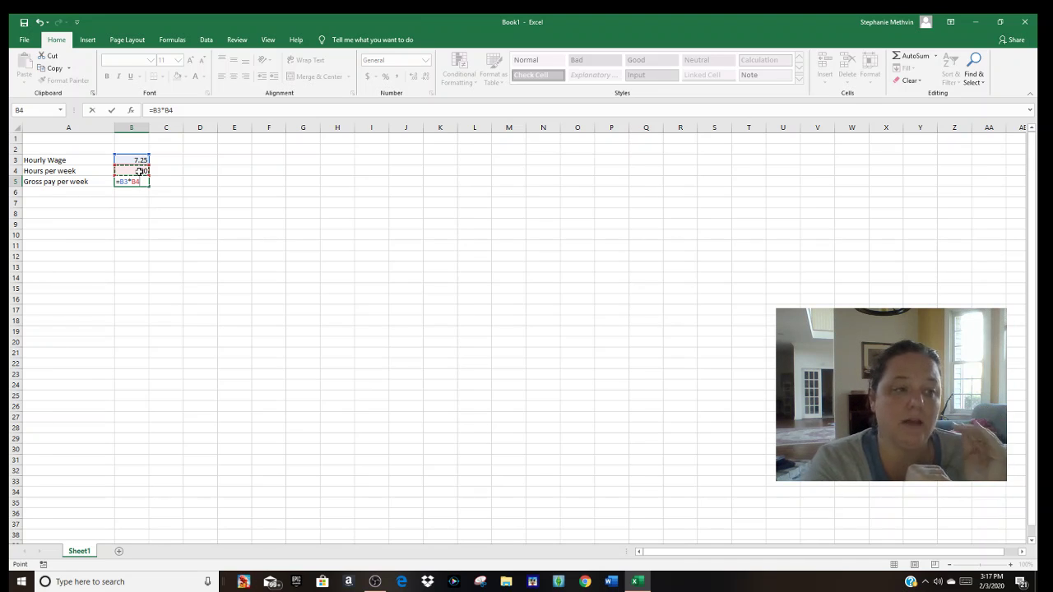
key(Return)
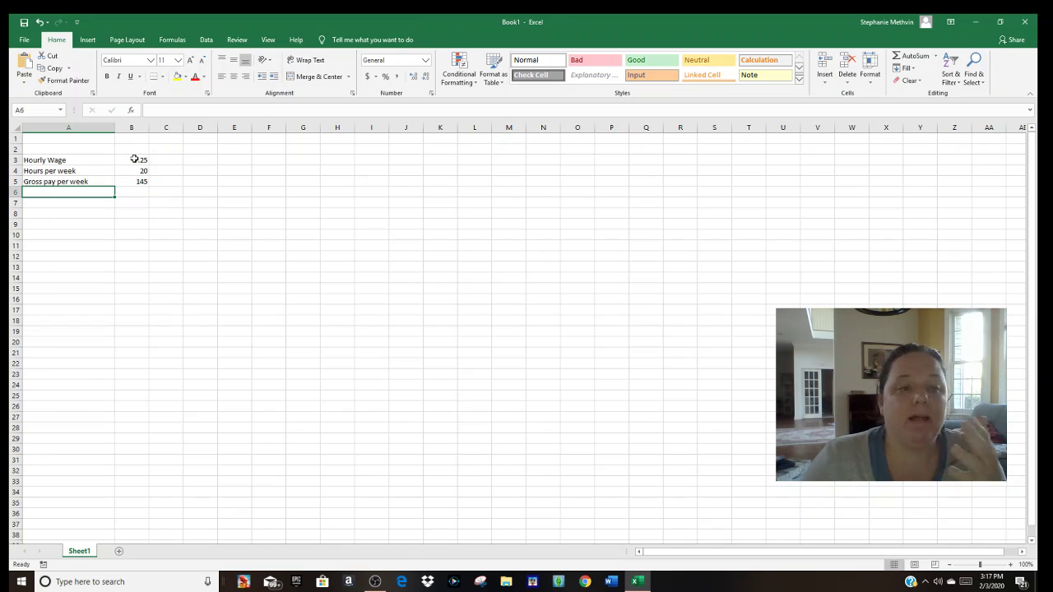
- Format the hourly wage in cell B3 as Currency with 2 decimal places and the $ symbol
click(139, 159)
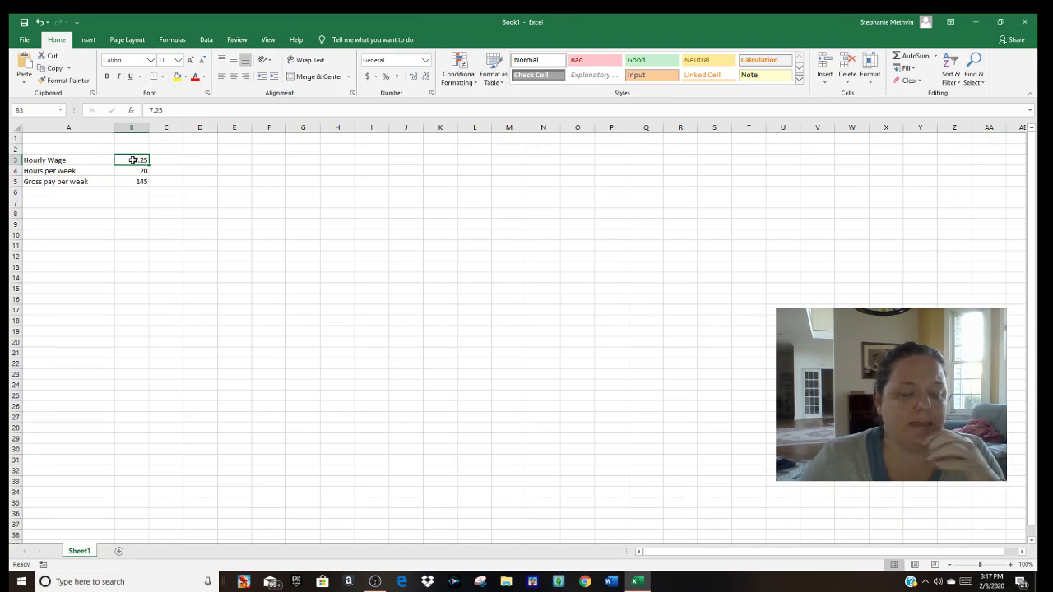
right_click(133, 161)
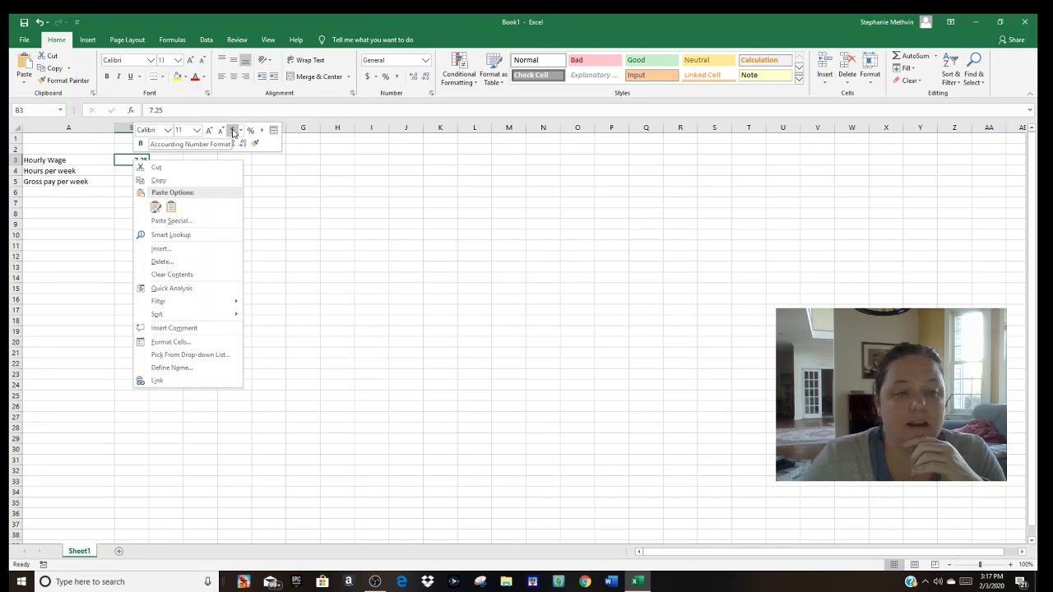
click(168, 344)
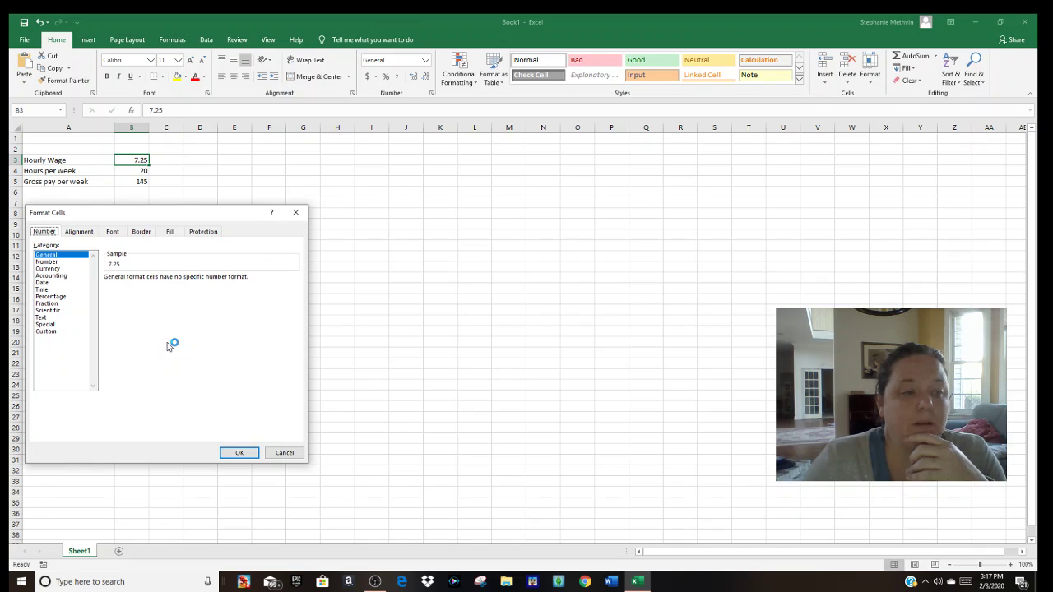
drag(97, 214, 222, 146)
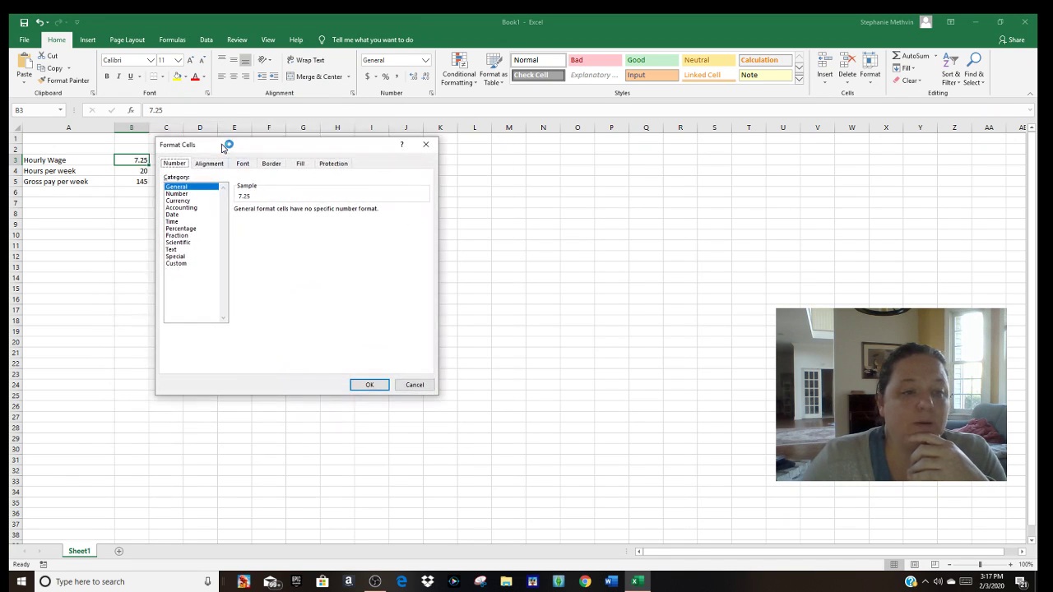
click(179, 202)
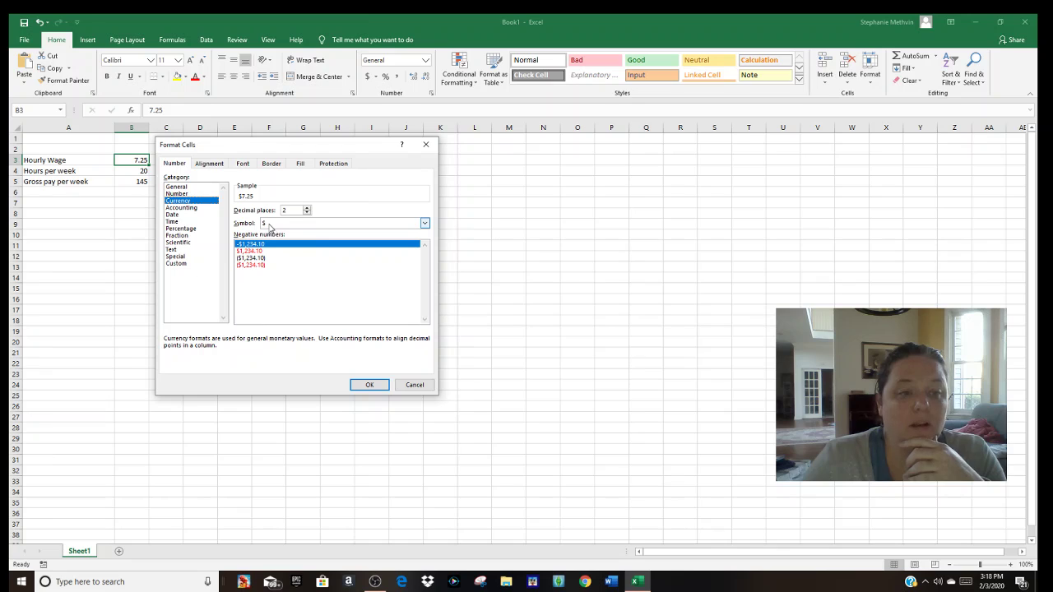
click(369, 385)
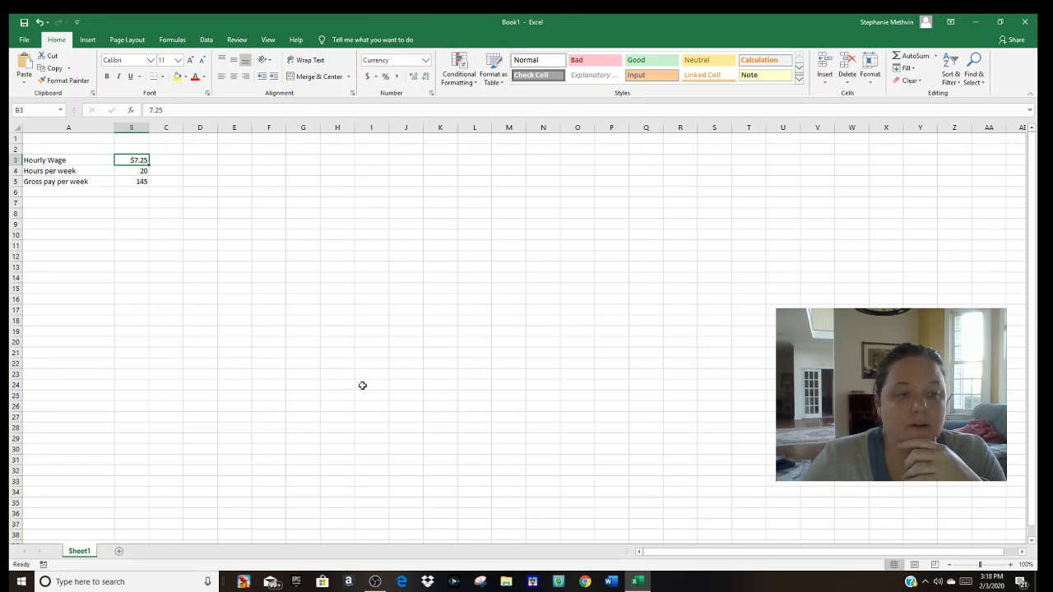
- Apply the Accounting number format to the gross pay in cell B5
click(136, 182)
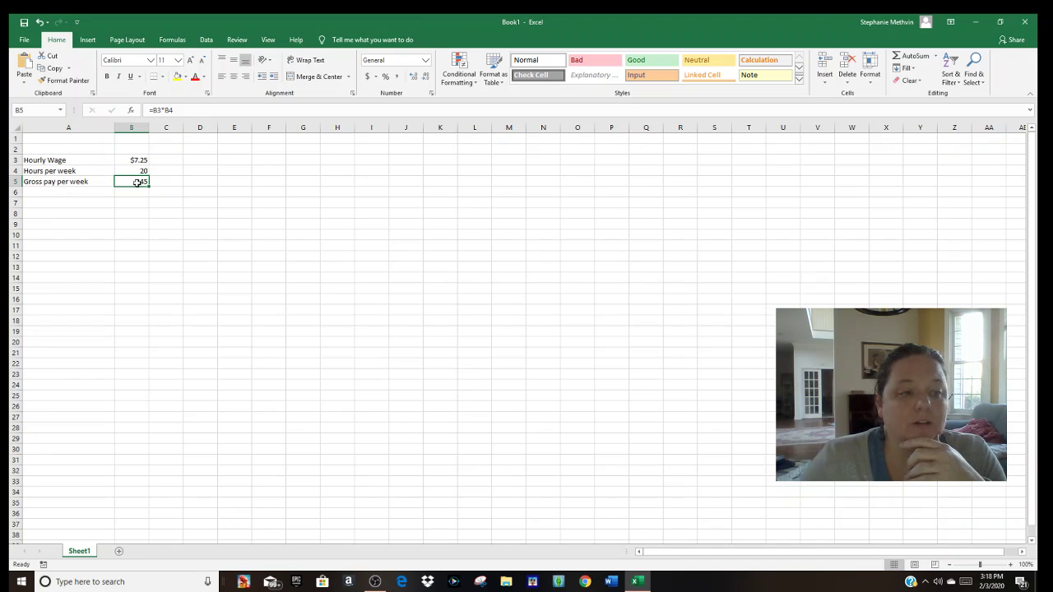
right_click(138, 184)
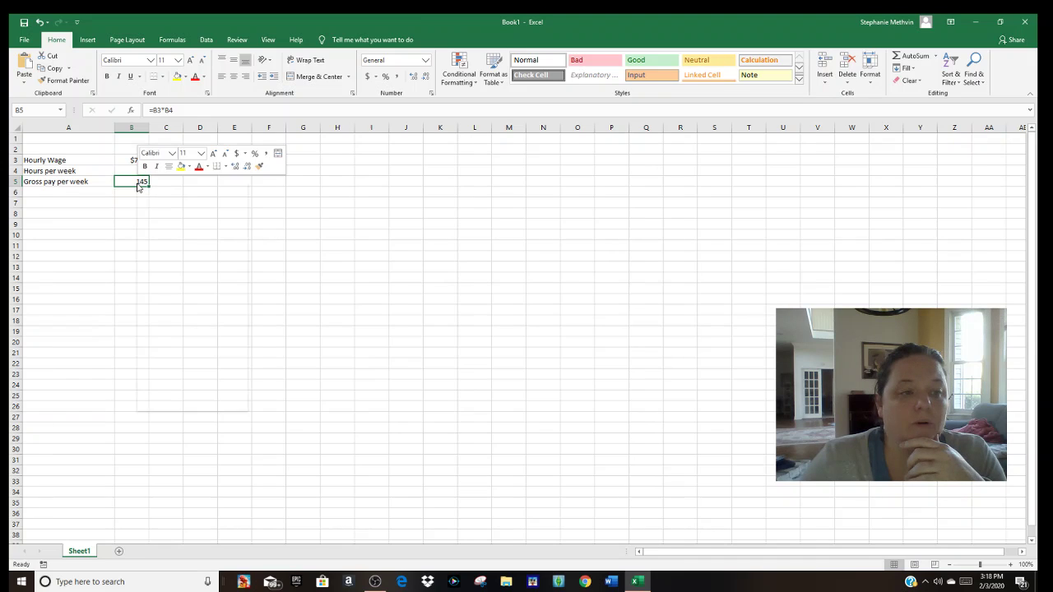
click(236, 154)
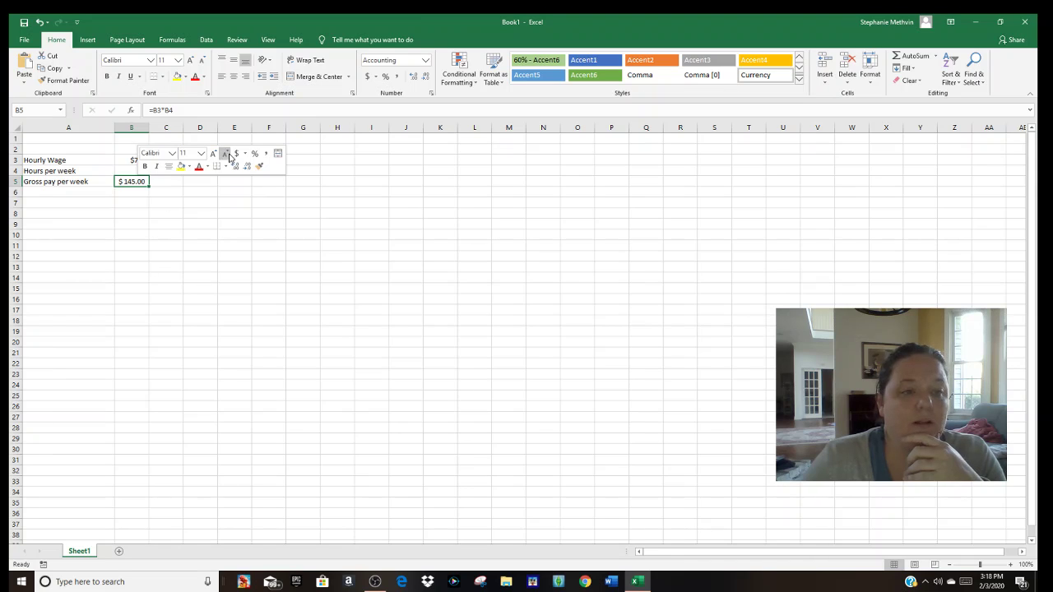
click(135, 237)
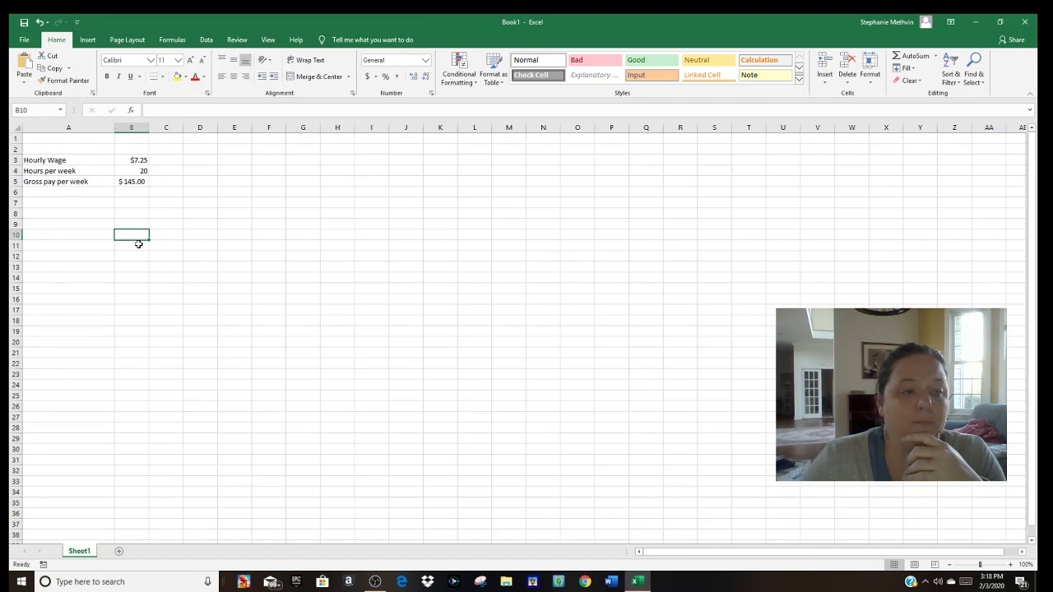
- Compare the number formats of cells B3 and B5 and look through the available cell styles
click(137, 183)
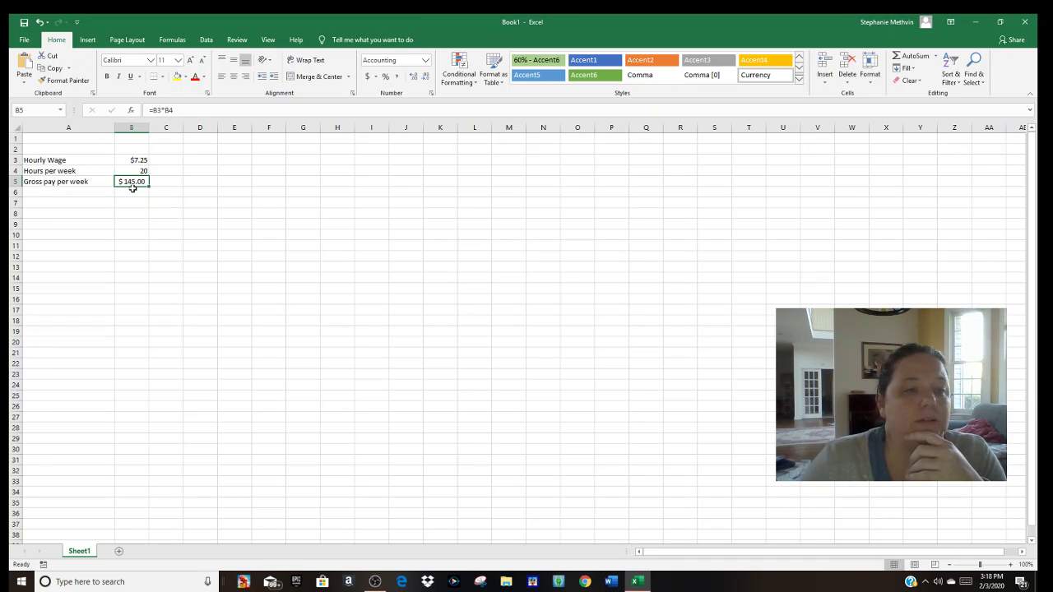
click(137, 161)
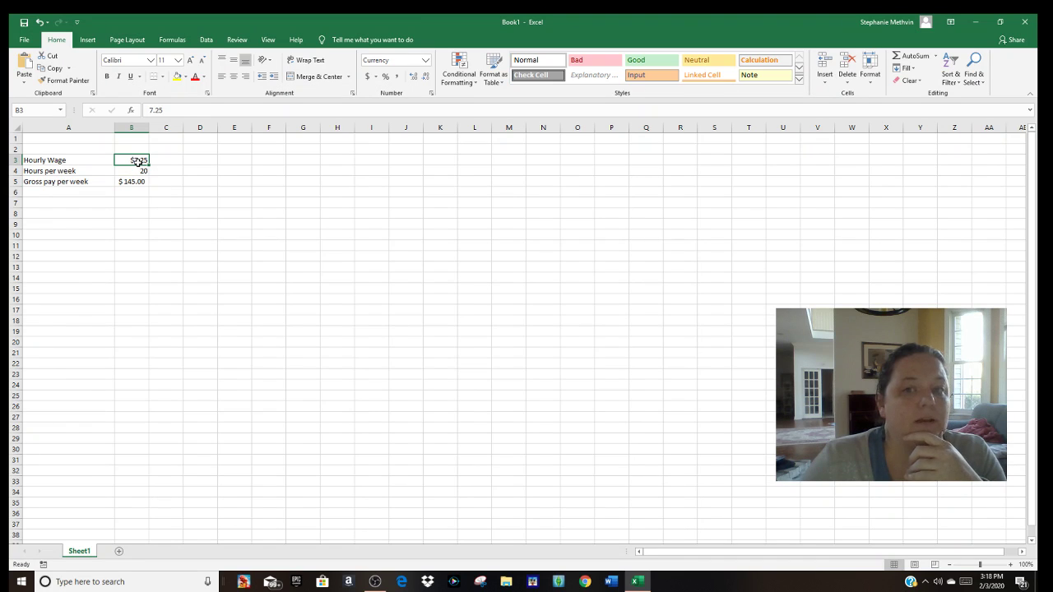
click(137, 182)
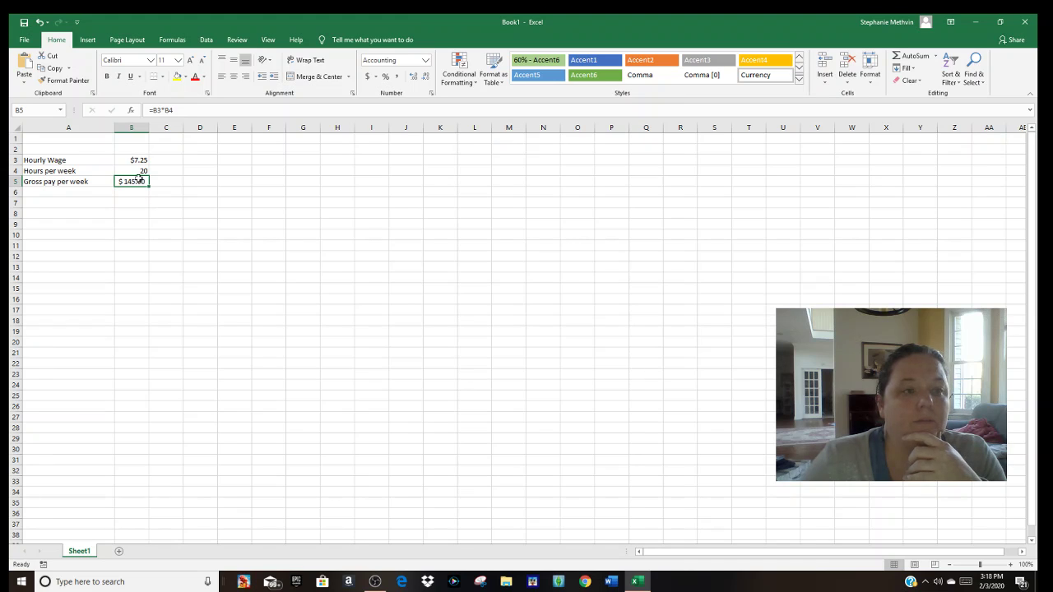
click(139, 161)
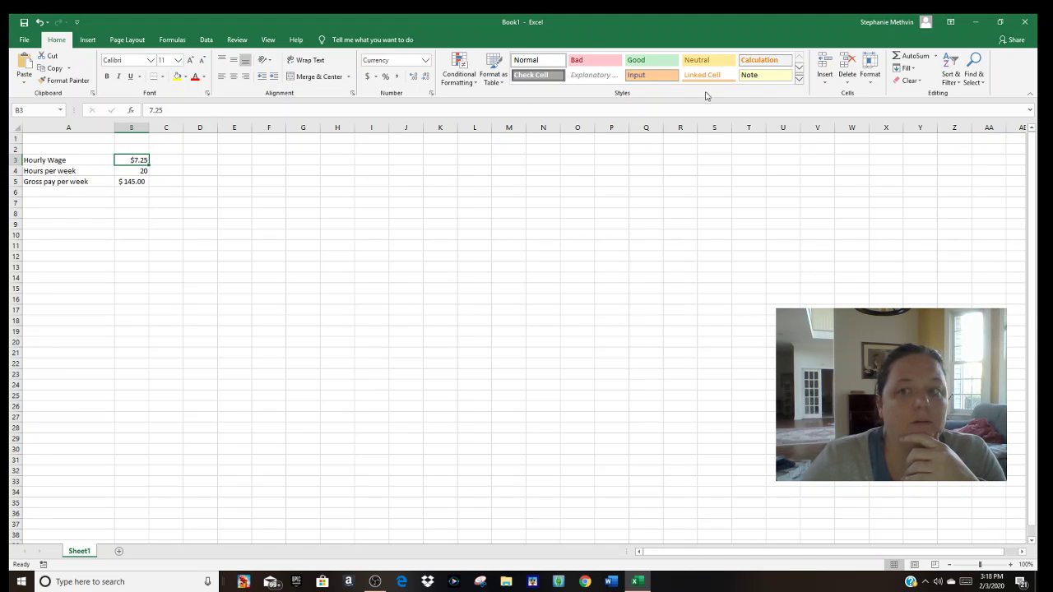
click(799, 79)
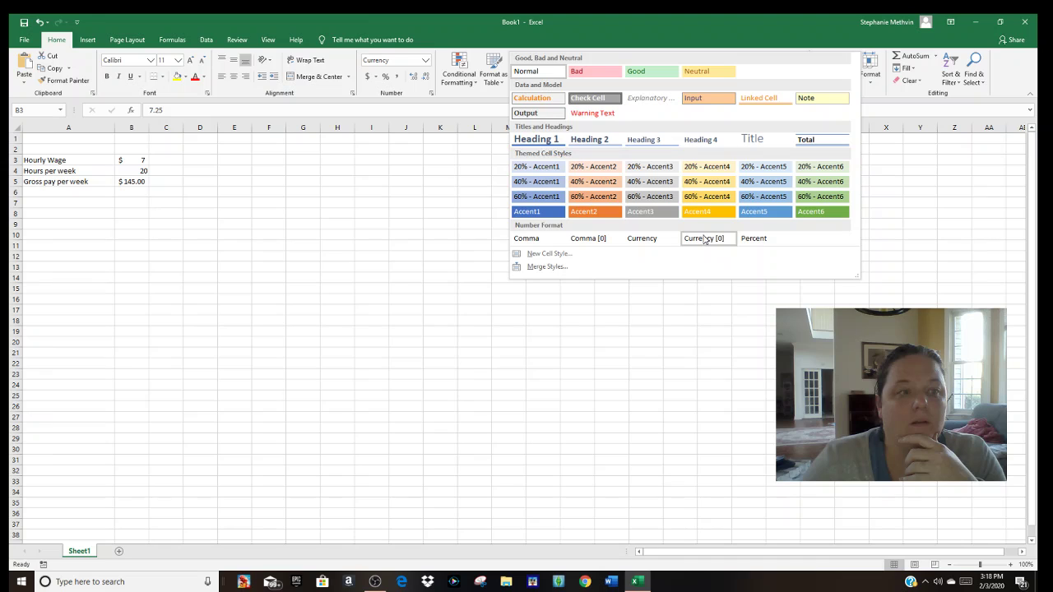
click(137, 183)
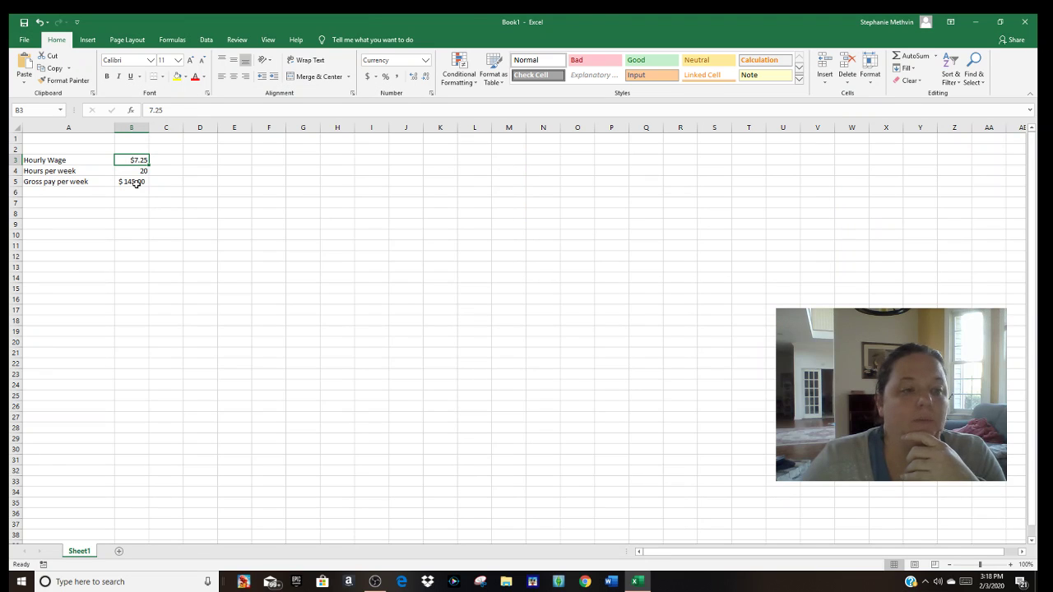
click(142, 184)
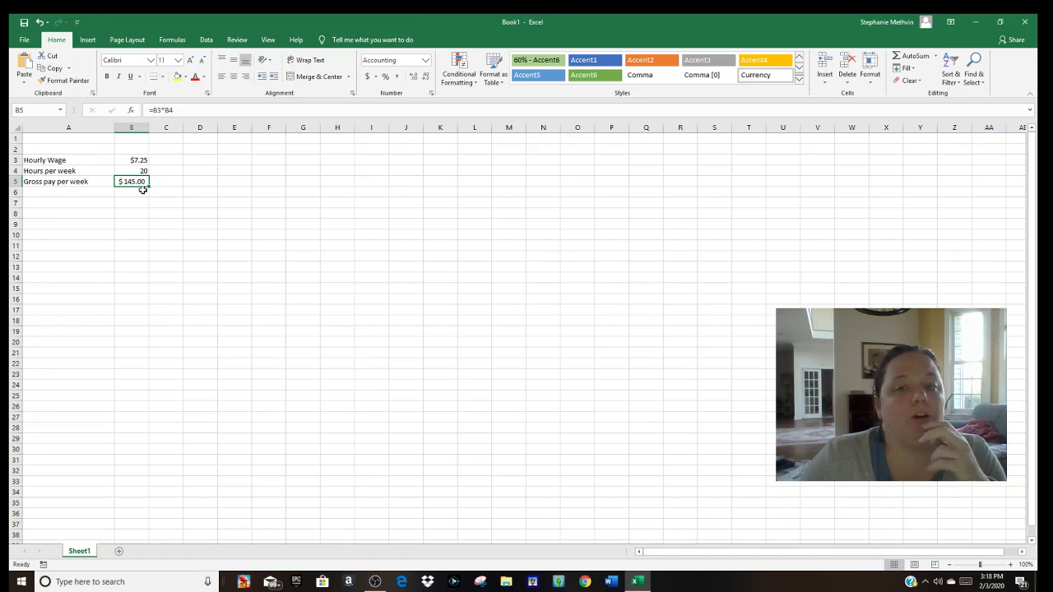
click(61, 193)
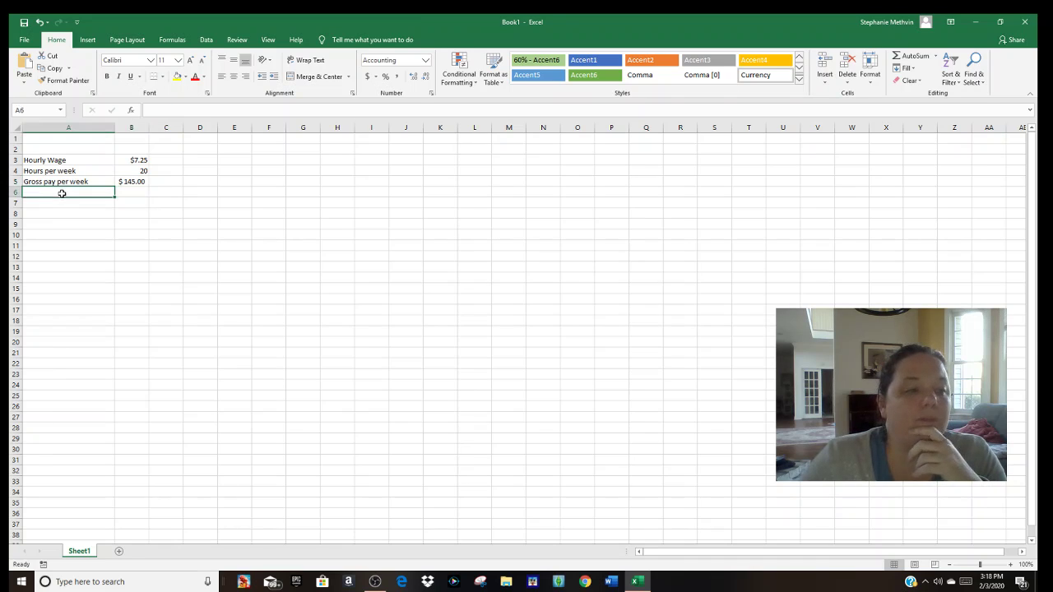
- Copy the currency formatting of cell B3 to the gross pay in cell B5 with Format Painter
click(136, 160)
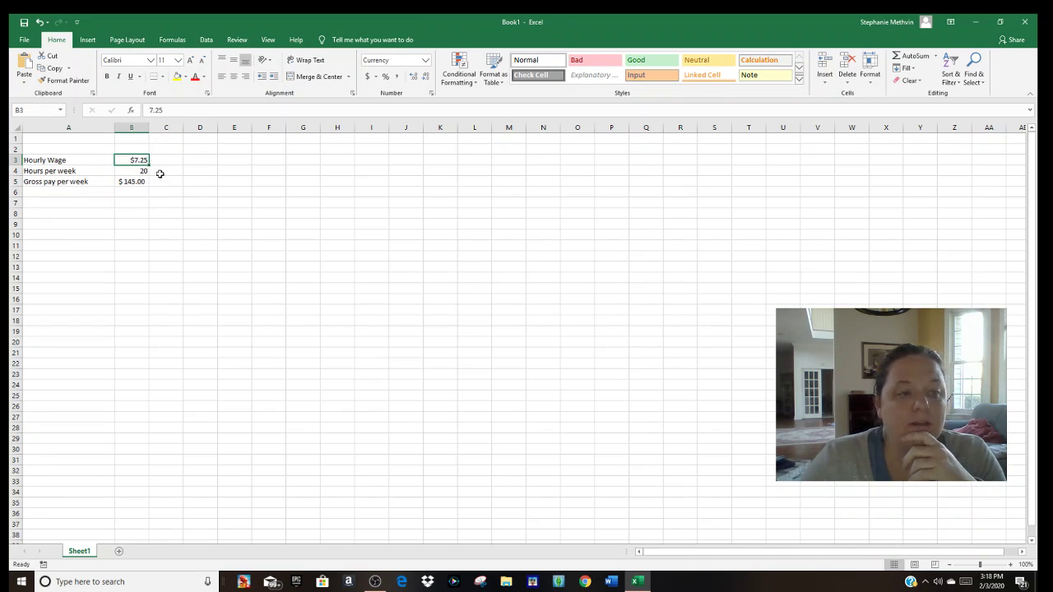
click(72, 80)
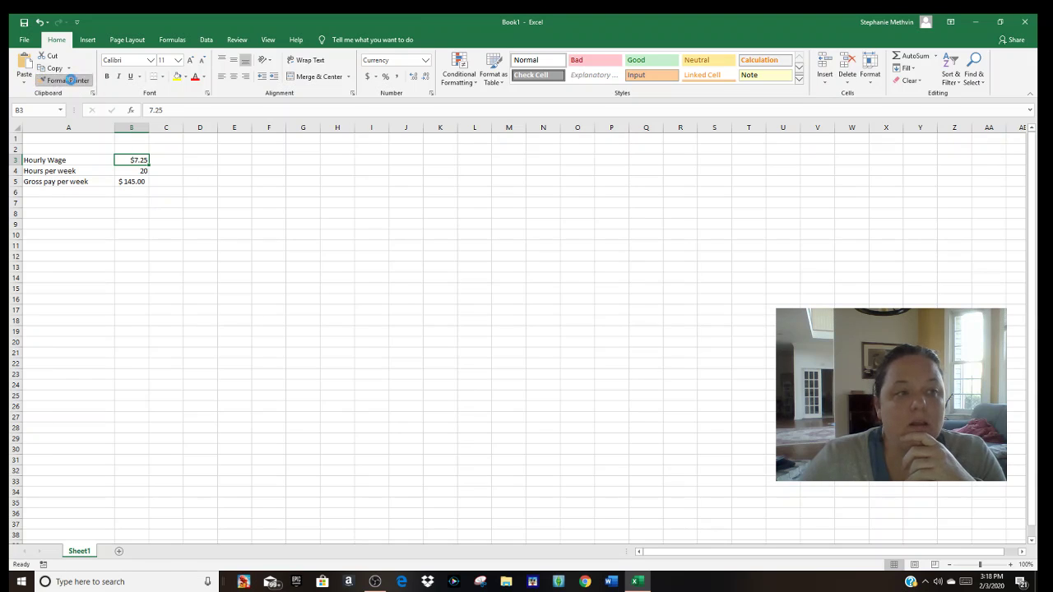
click(130, 185)
click(137, 237)
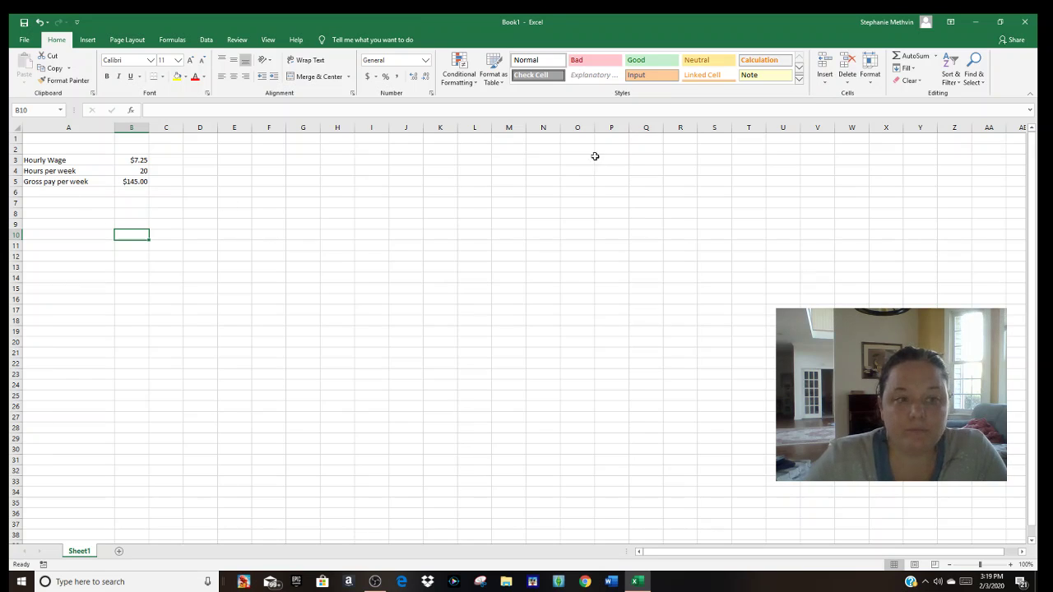
- Enter the label "Gross monthly pay" in cell A6
click(41, 191)
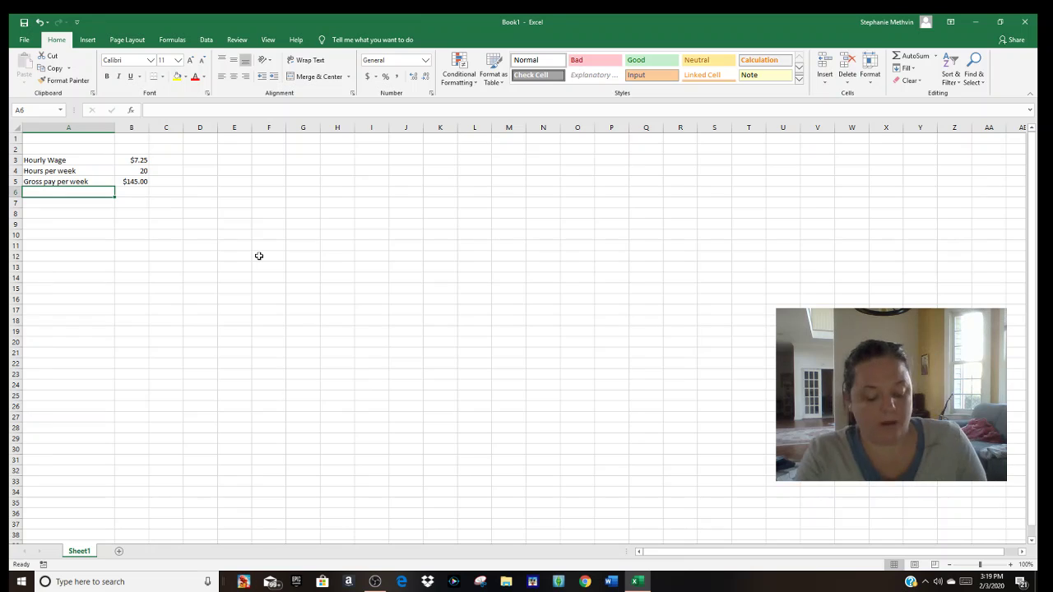
text(Gross pay per mont)
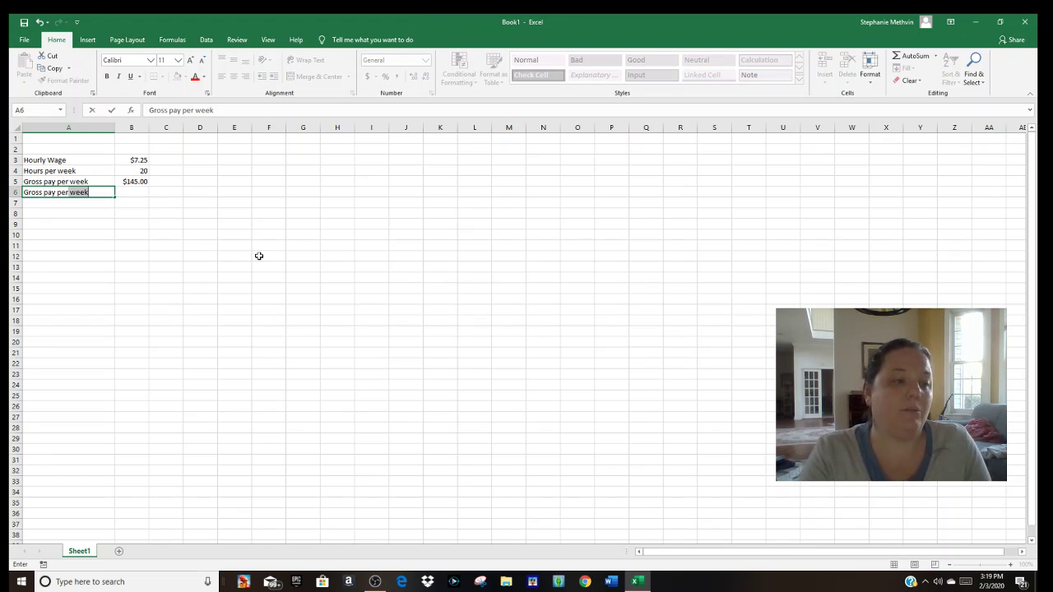
key(BackSpace)
key(BackSpace)
key(BackSpace)
key(BackSpace)
key(BackSpace)
key(BackSpace)
key(BackSpace)
key(BackSpace)
key(BackSpace)
key(BackSpace)
key(BackSpace)
key(BackSpace)
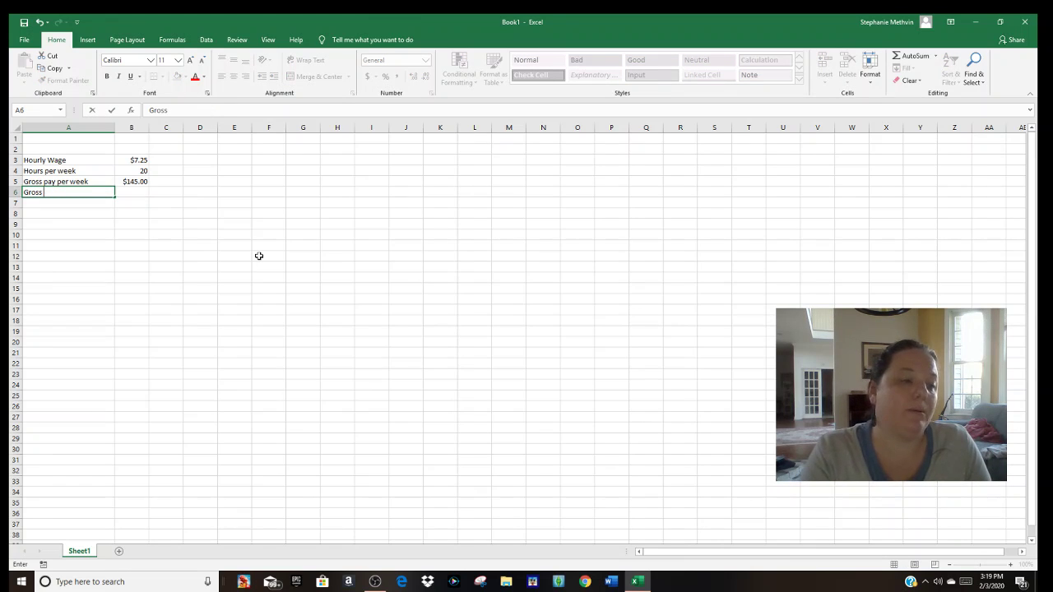
text(Monthly Pay)
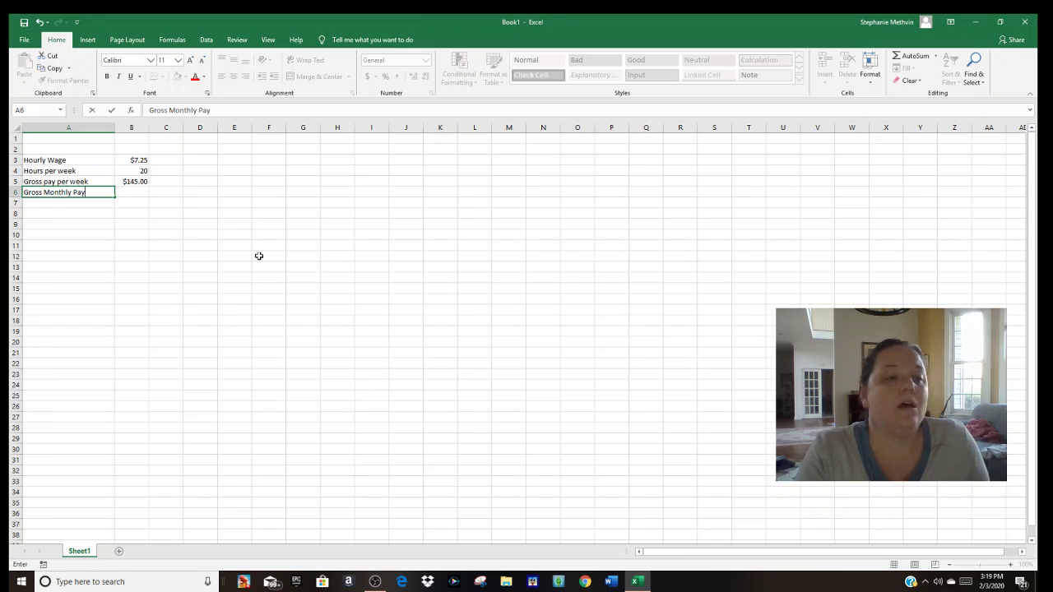
key(BackSpace)
key(BackSpace)
key(BackSpace)
key(BackSpace)
key(BackSpace)
key(BackSpace)
key(BackSpace)
key(BackSpace)
key(BackSpace)
key(BackSpace)
key(BackSpace)
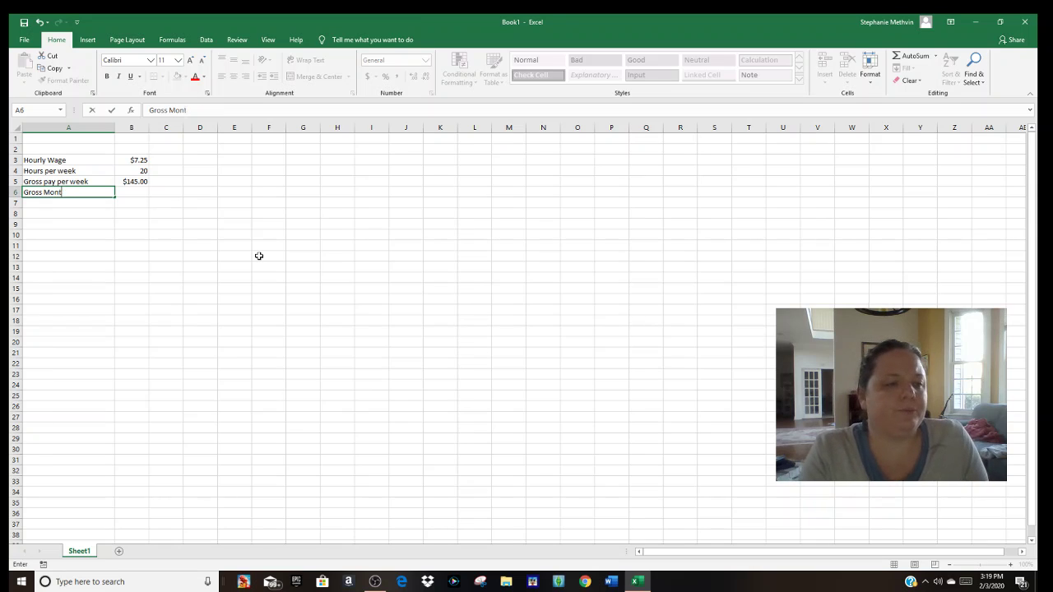
text(monthly pay)
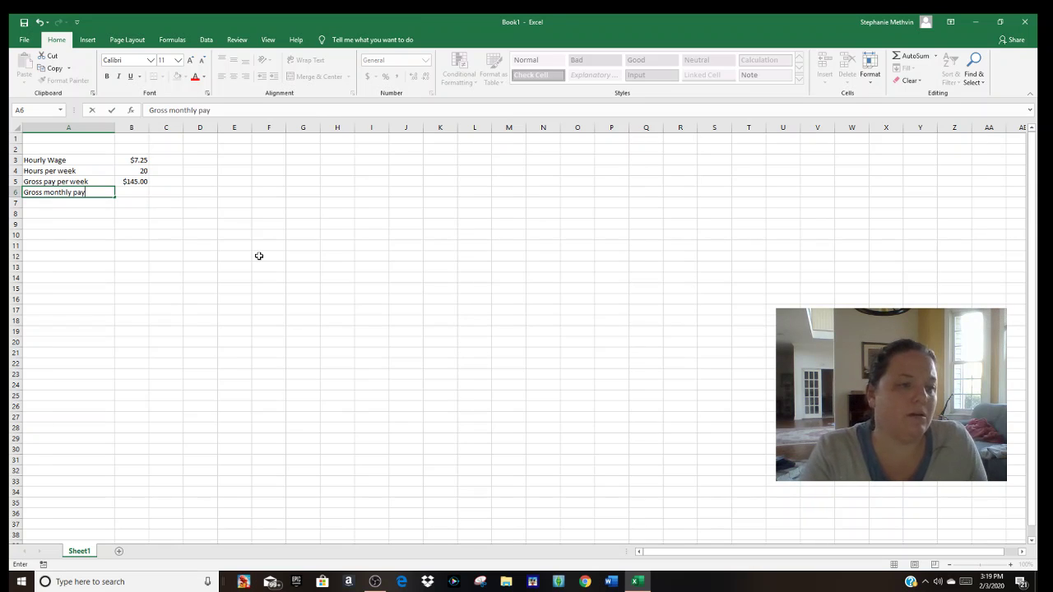
key(Tab)
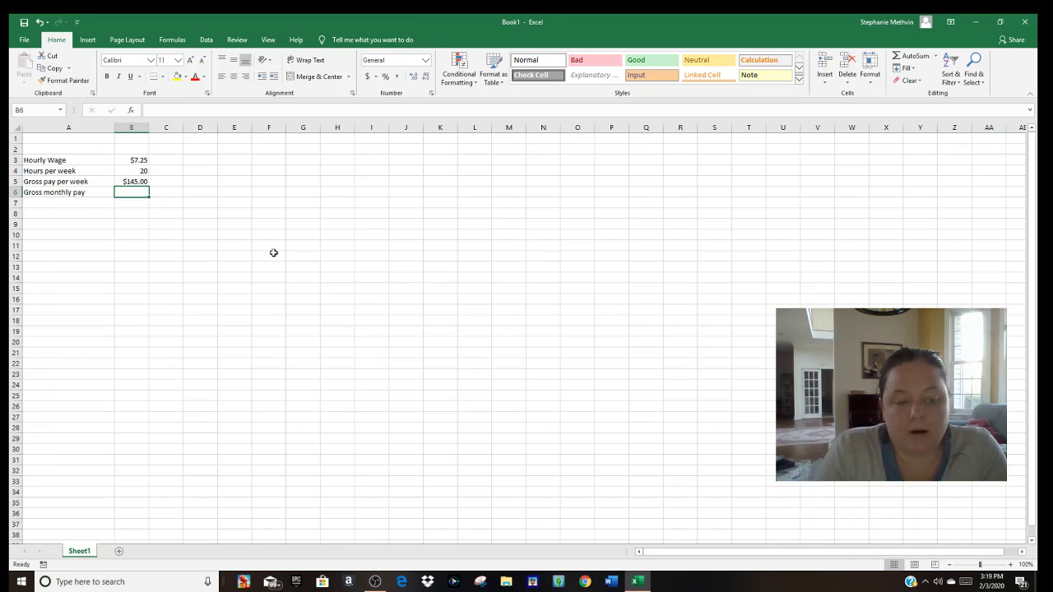
- Calculate the gross monthly pay in cell B6 with the formula =B5*(52/12)
text(=)
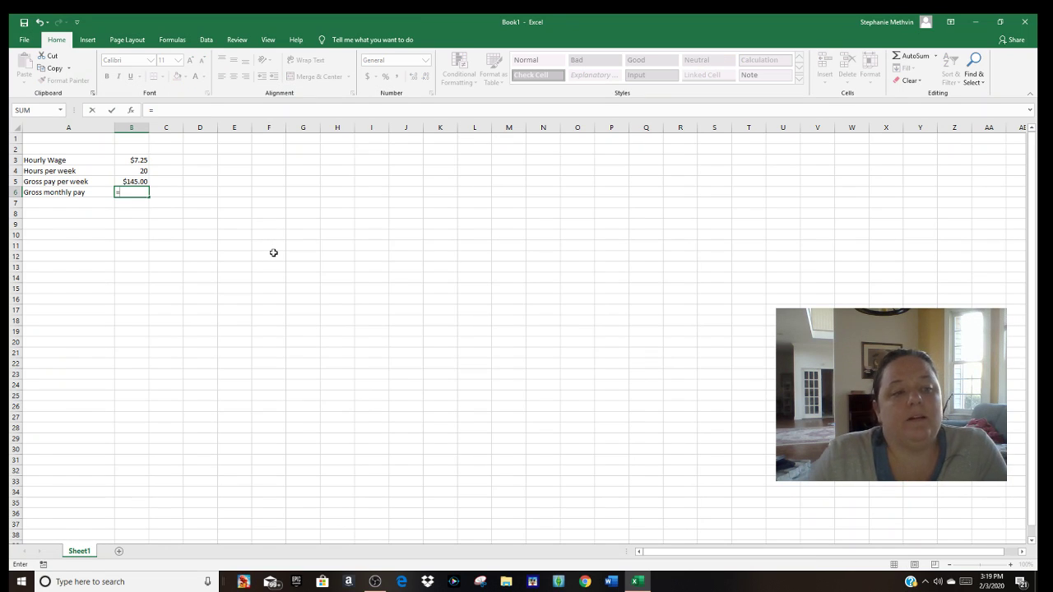
click(139, 181)
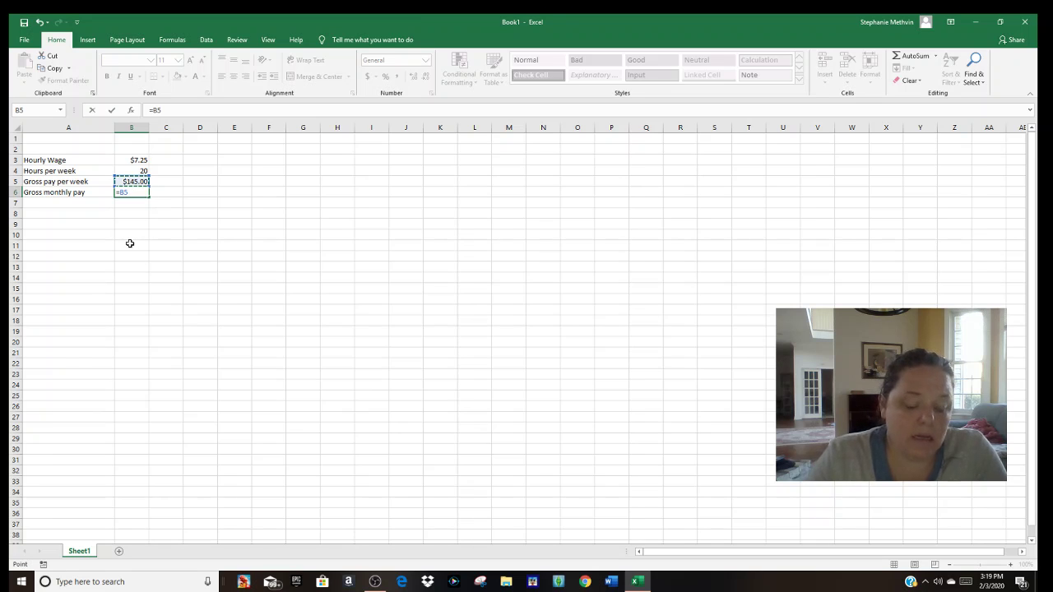
text(*()
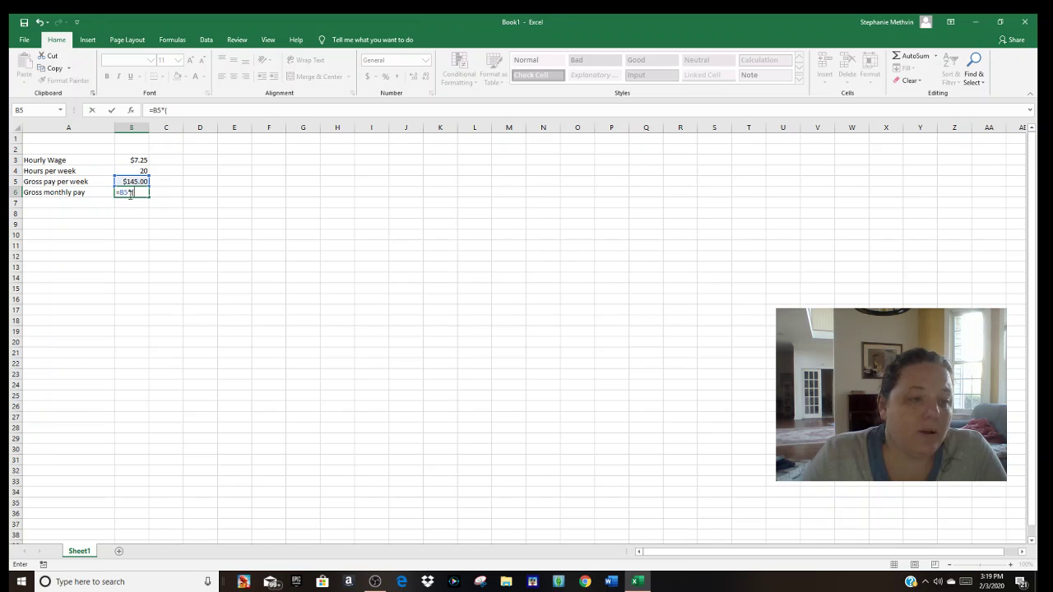
text(5)
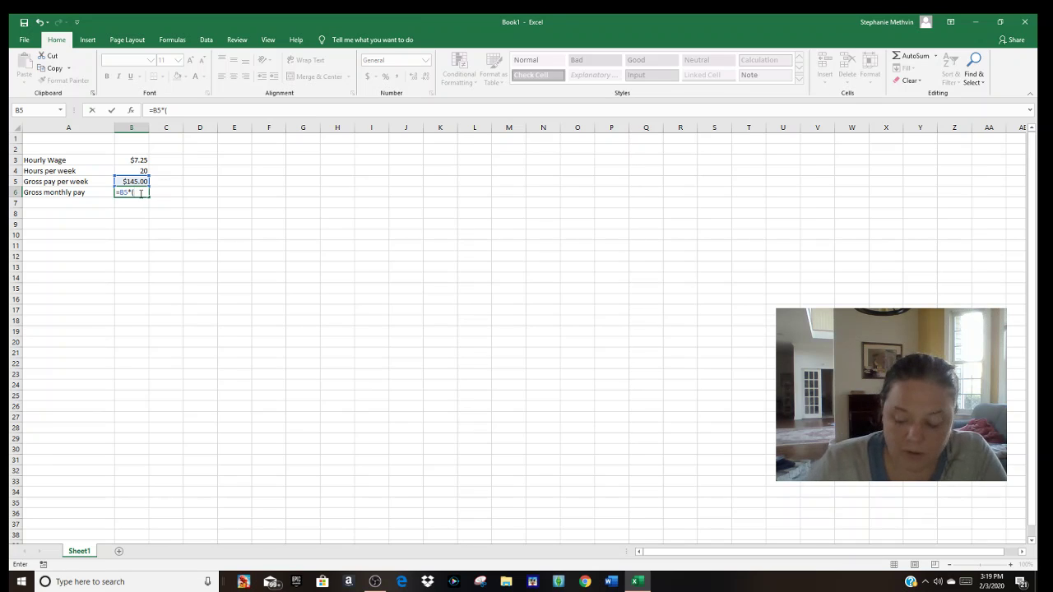
text(2)
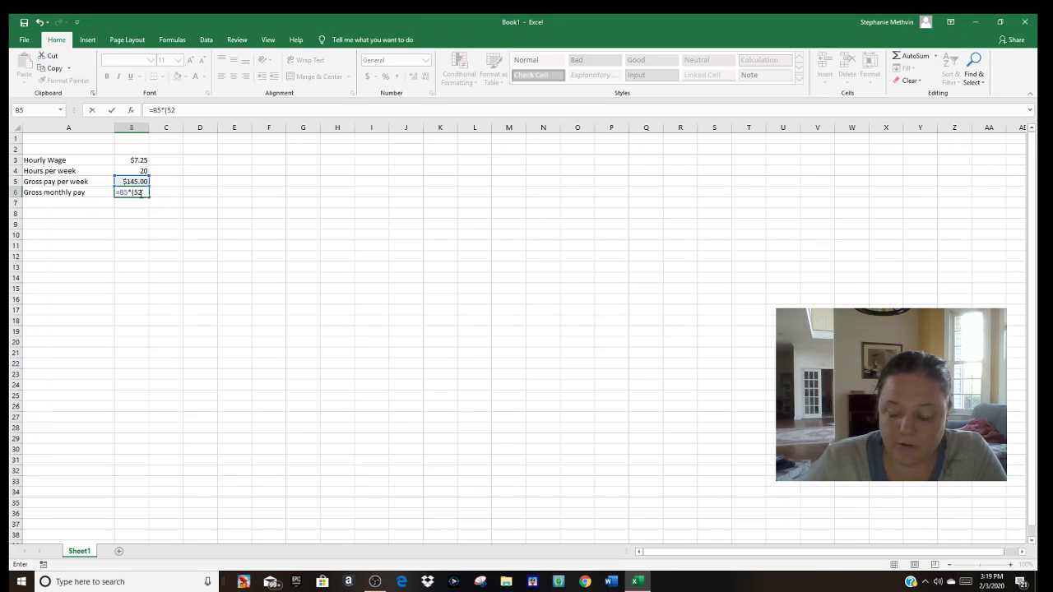
text(/12)
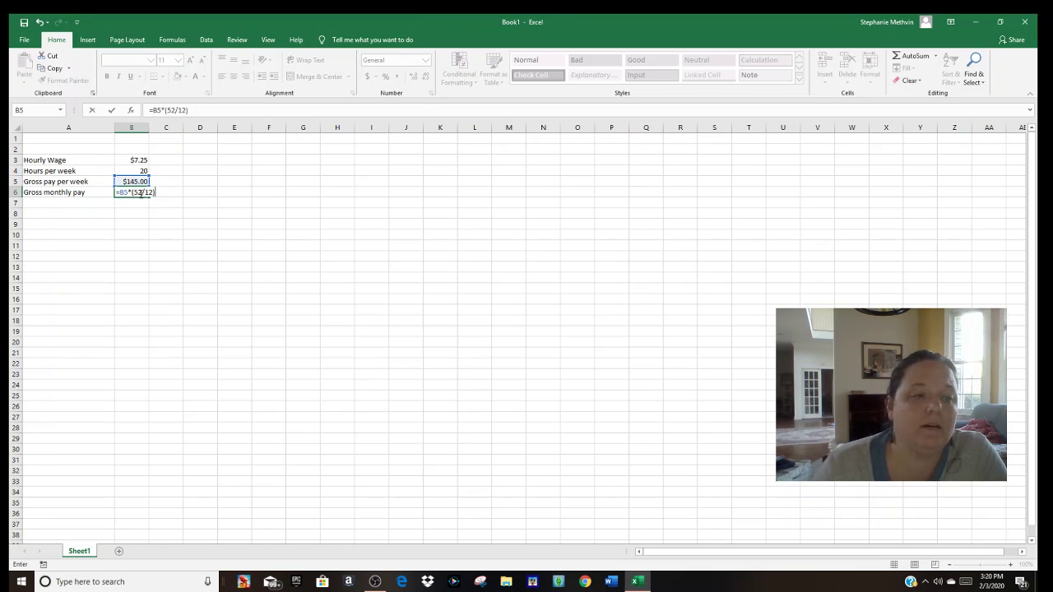
key(Return)
click(140, 193)
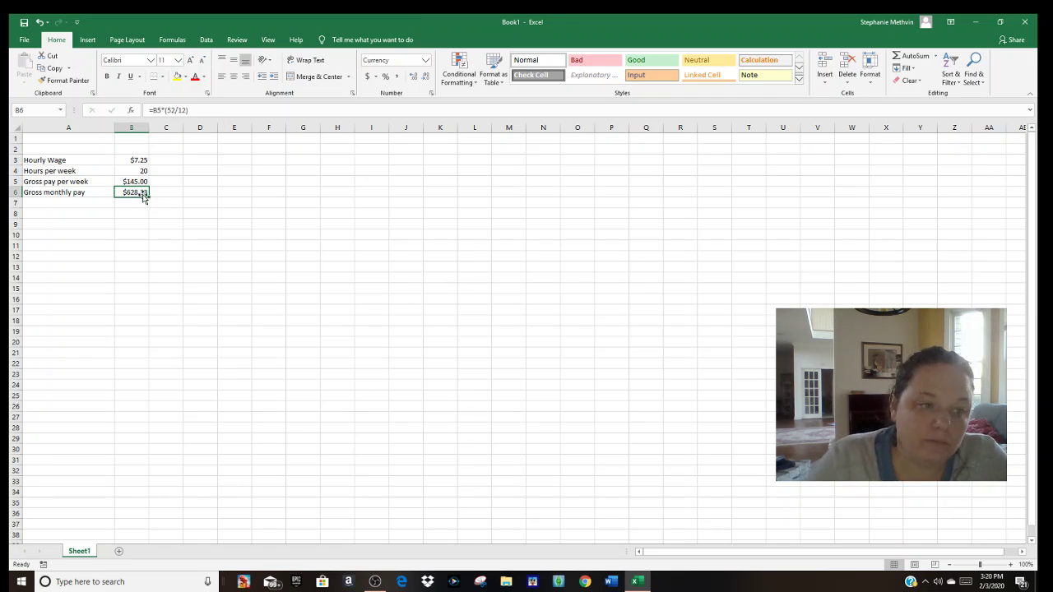
- Enter the label "Tax Rate" in cell D3 and its value .12 in cell E3
click(62, 202)
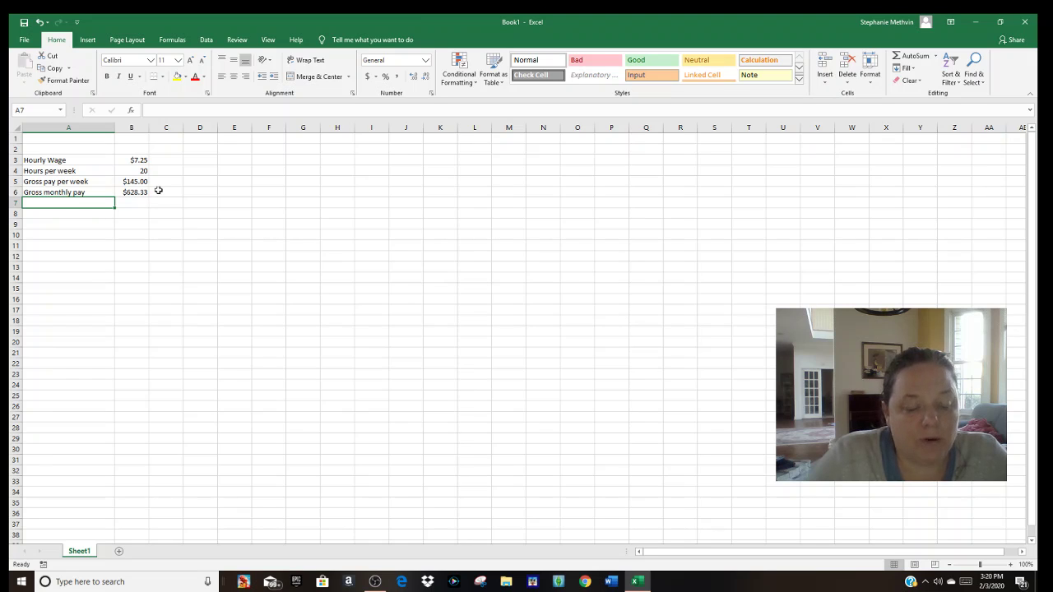
click(206, 160)
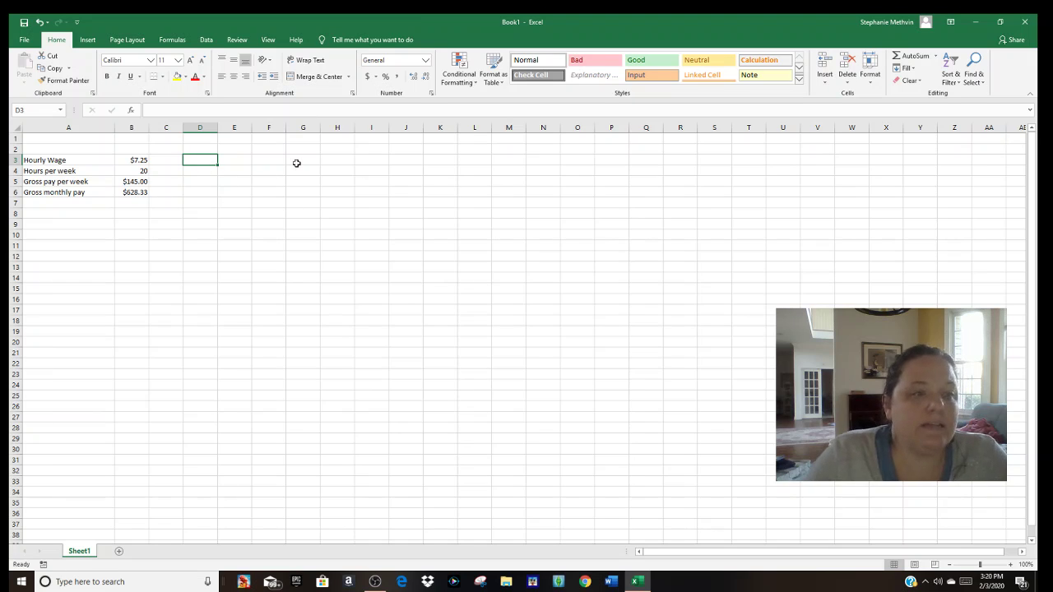
text(Tax Rate)
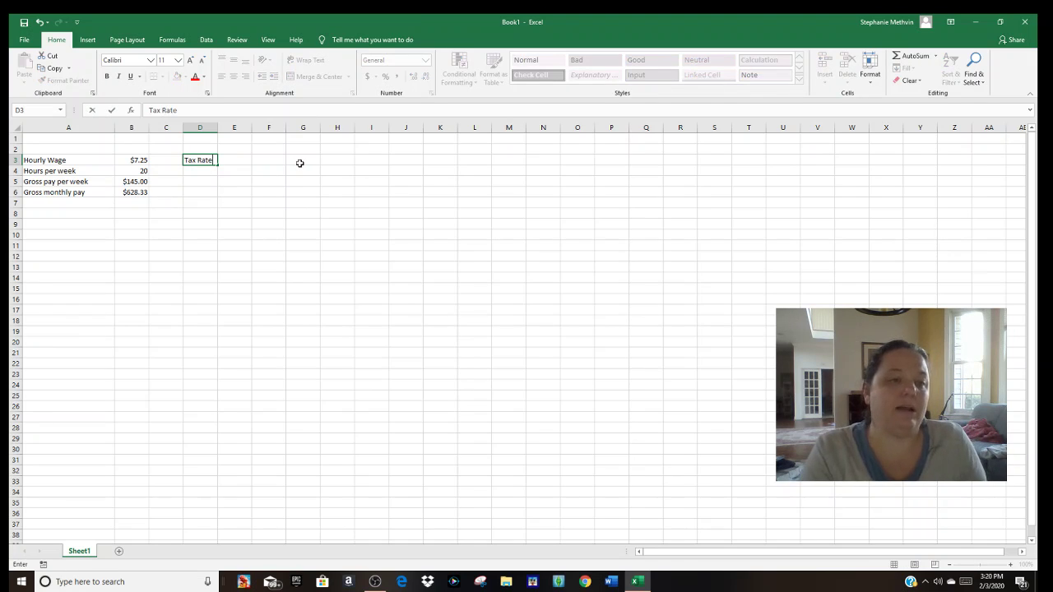
key(Tab)
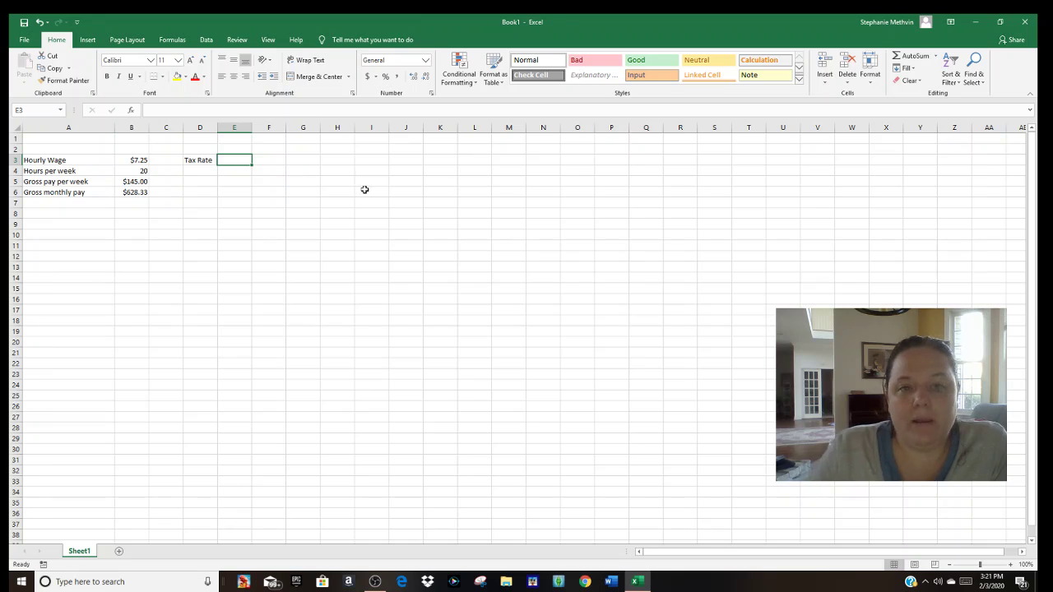
text(.12)
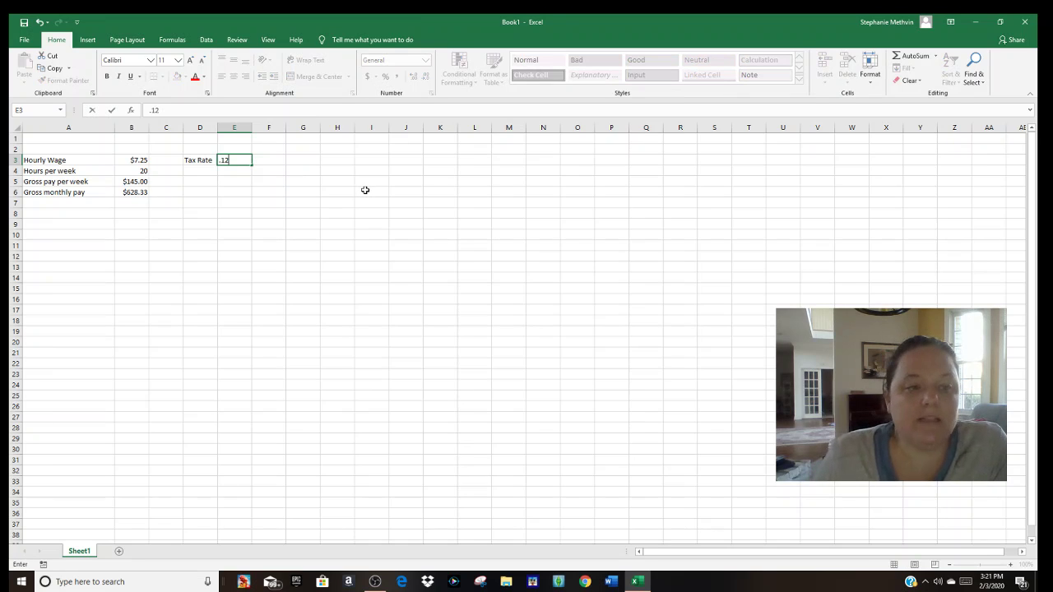
key(Return)
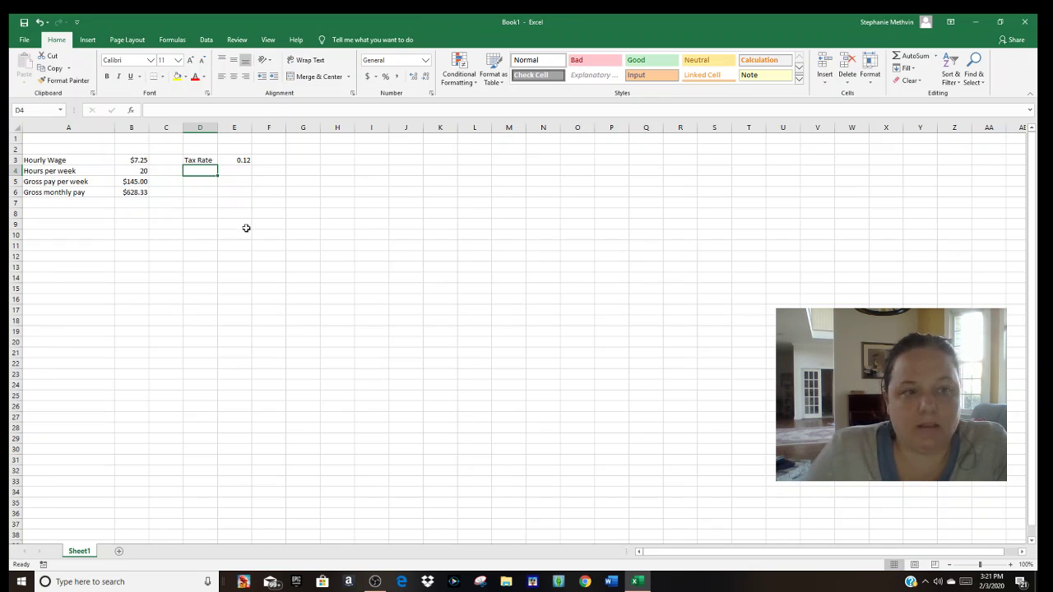
- Enter the label "Net monthly pay" in cell A7
click(63, 204)
text(N)
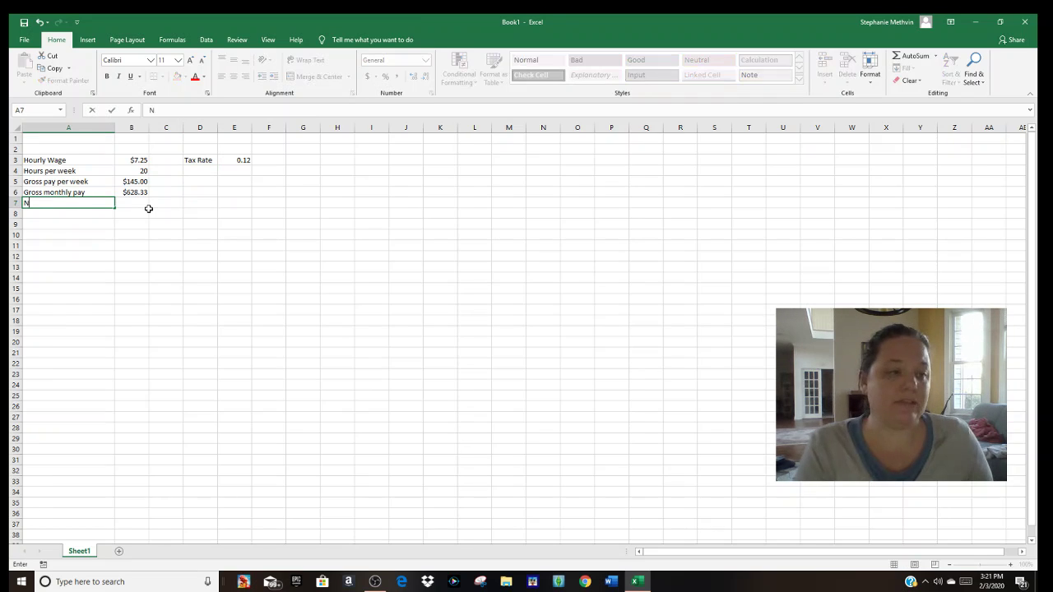
text(et Monthly pay)
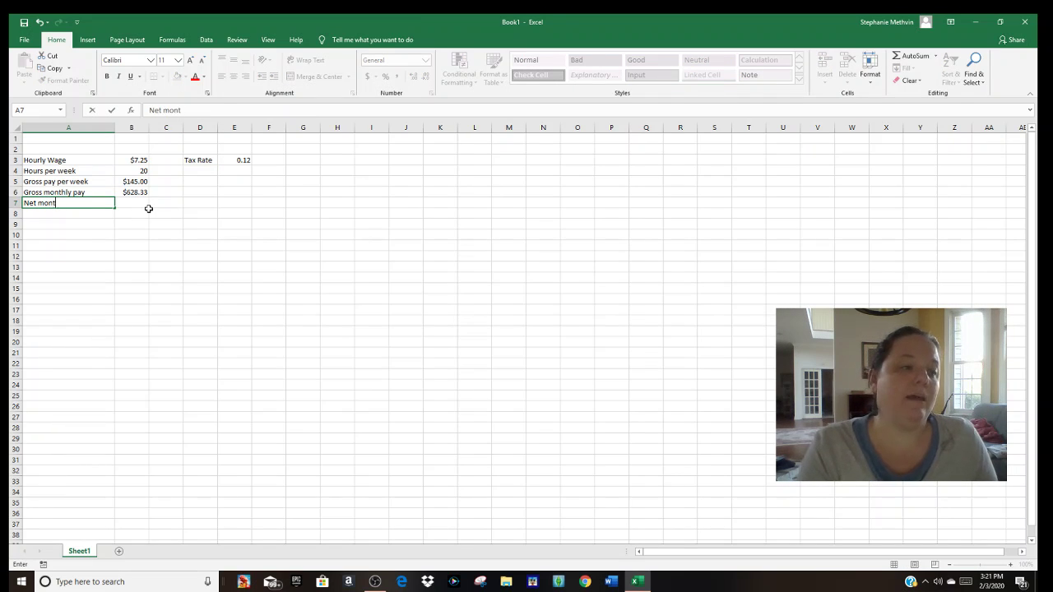
key(Tab)
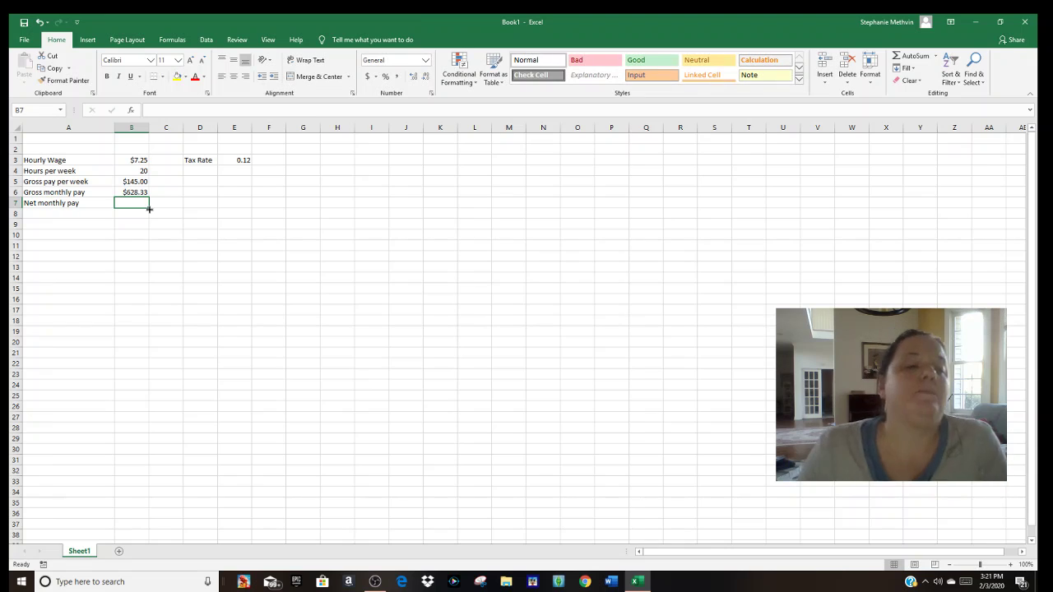
- Calculate the net monthly pay in cell B7 with the formula =B6*(1-E3), using the tax rate cell
text(=)
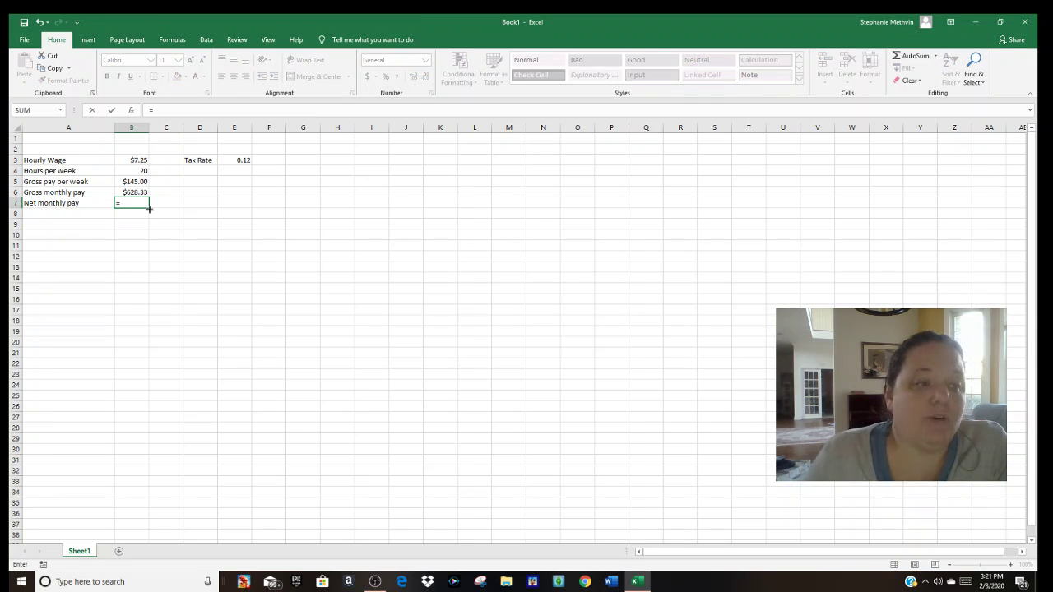
click(136, 193)
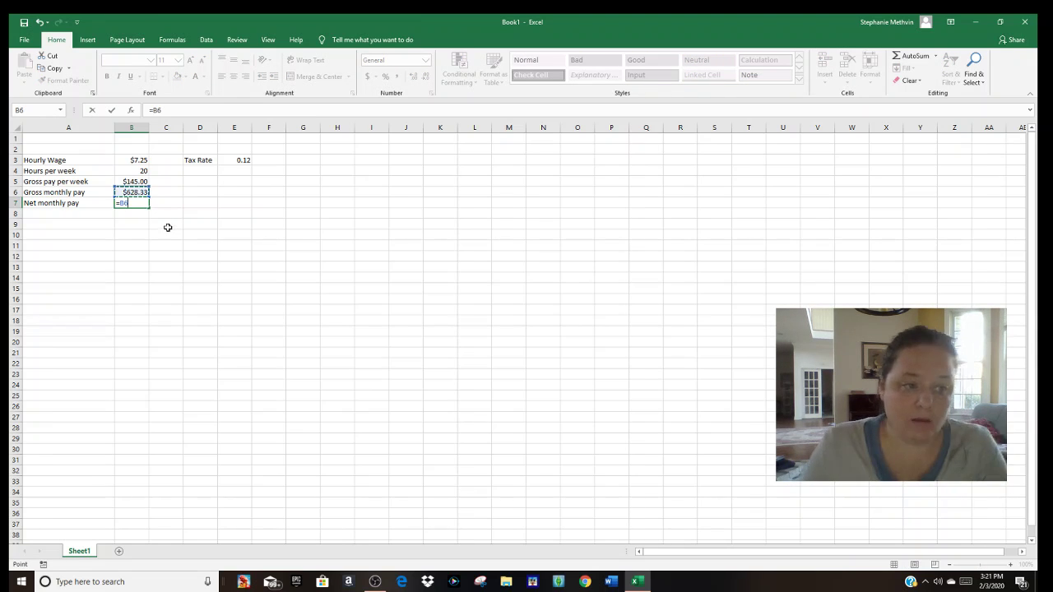
text(*)
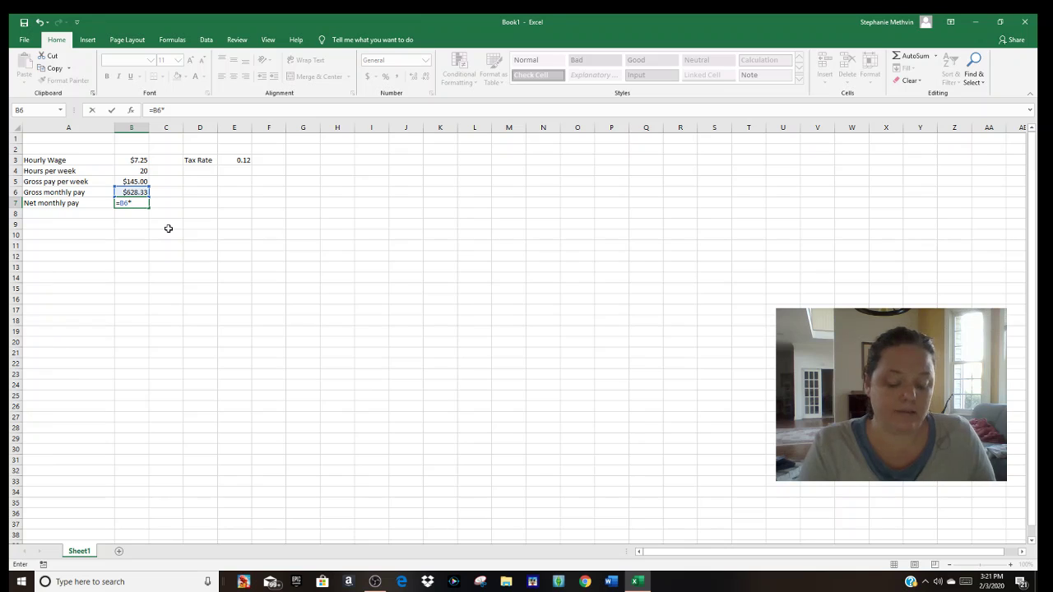
text((1-)
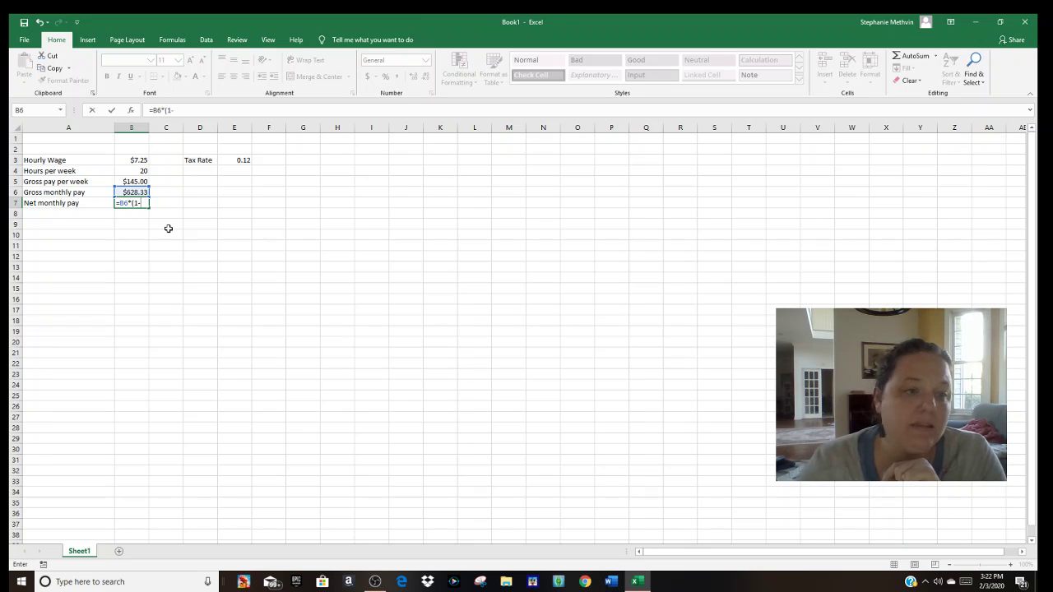
click(240, 159)
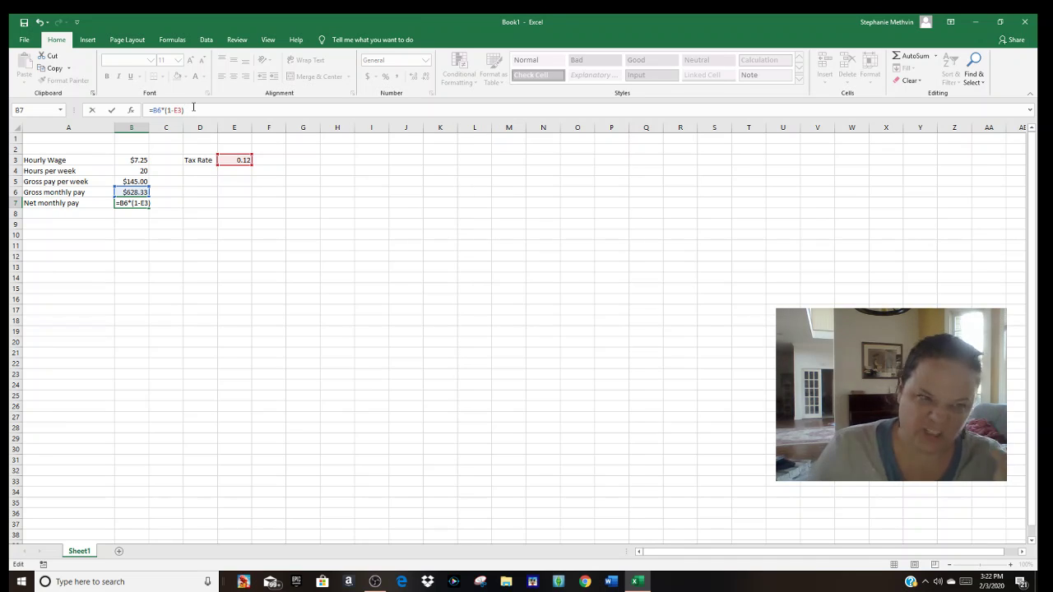
key(Return)
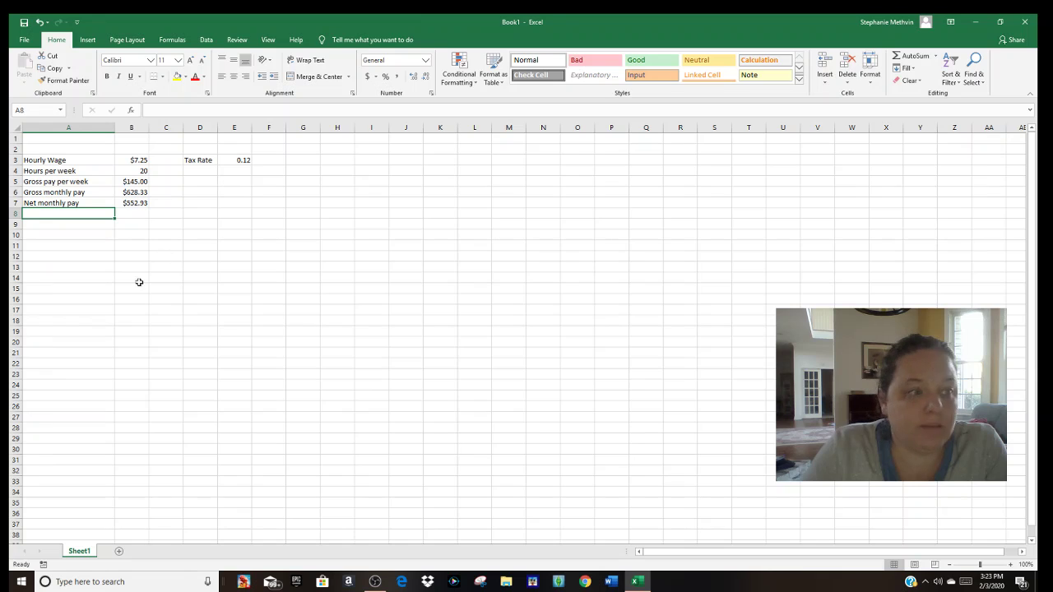
- Enter the heading "Liabilities" in cell A10 and the heading "Assets" in cell A2
click(40, 237)
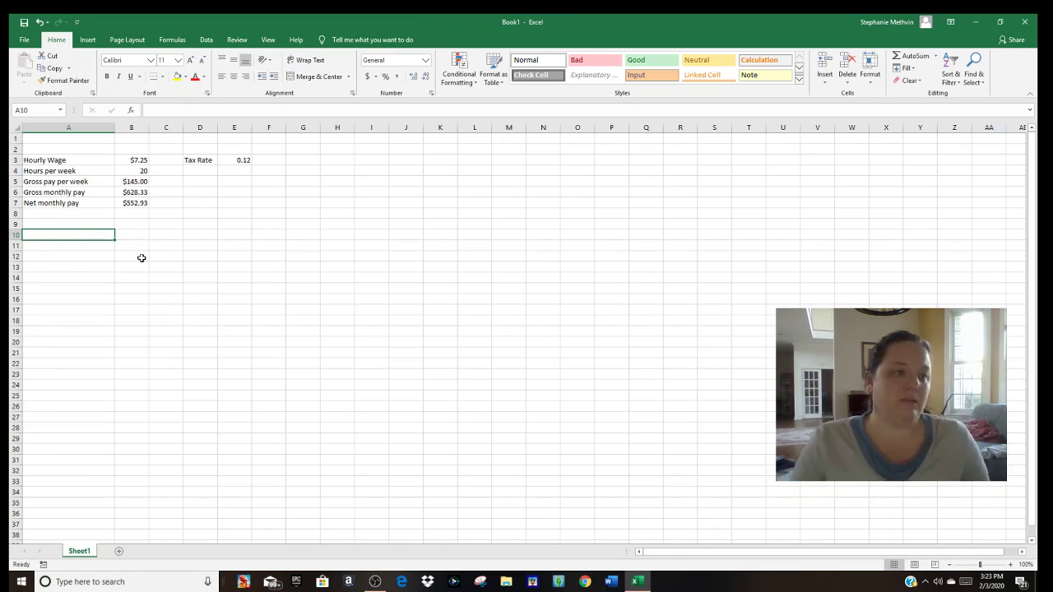
text(L)
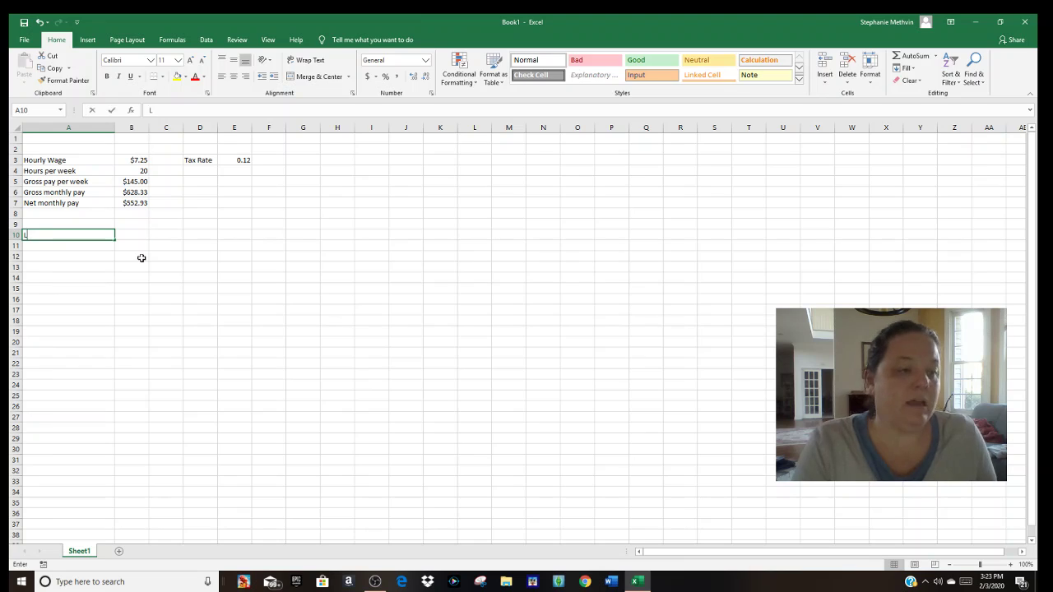
text(iabilities)
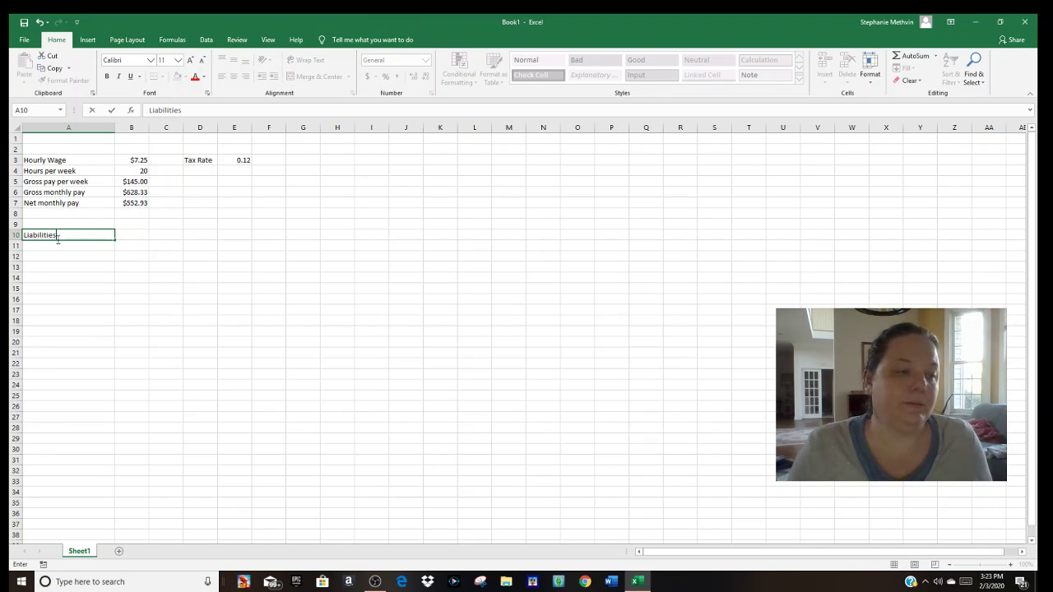
key(Return)
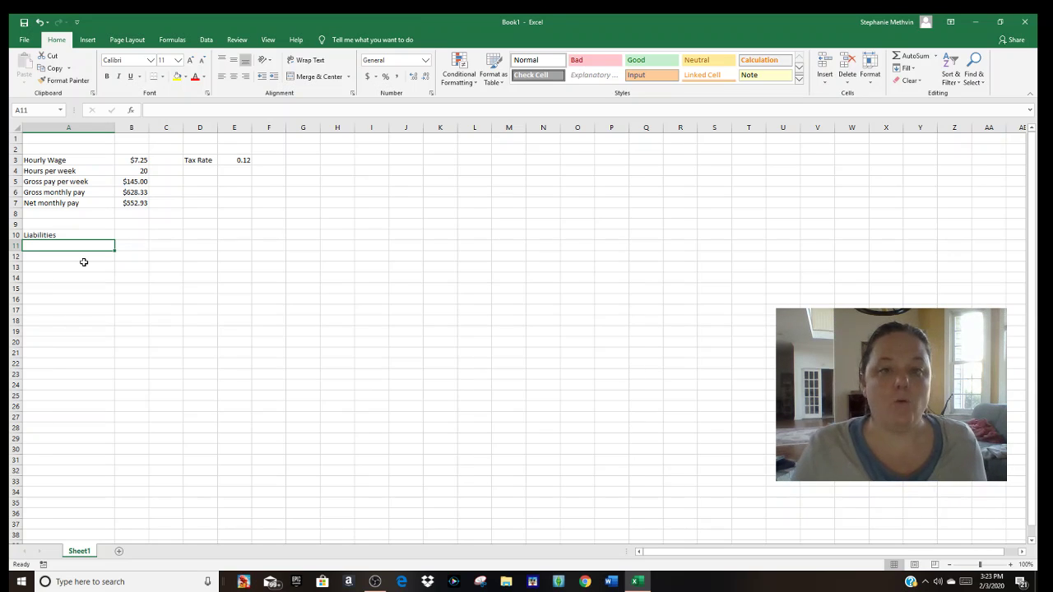
click(29, 149)
text(Assets)
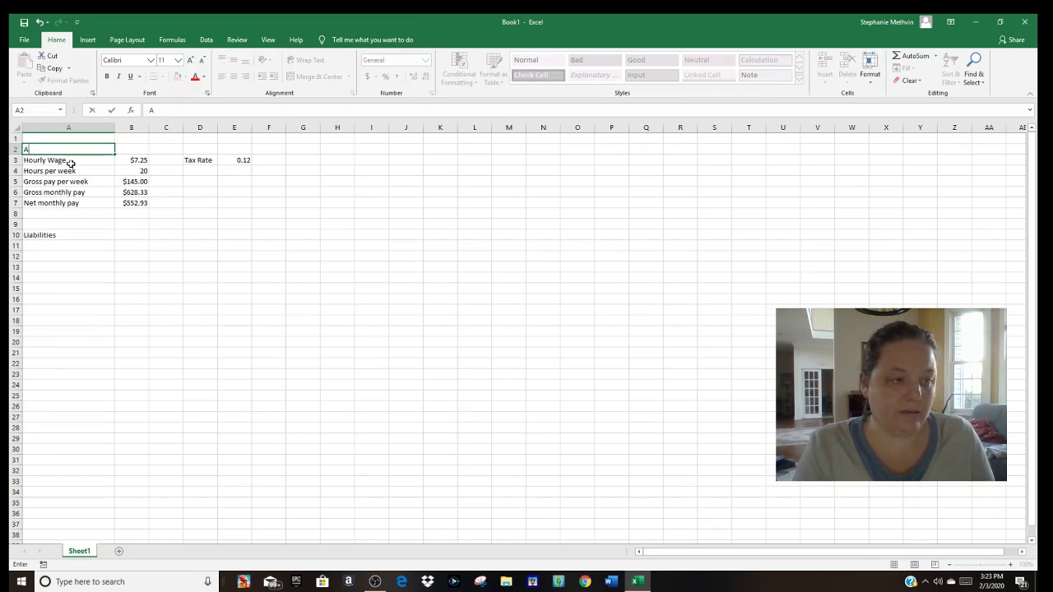
key(Return)
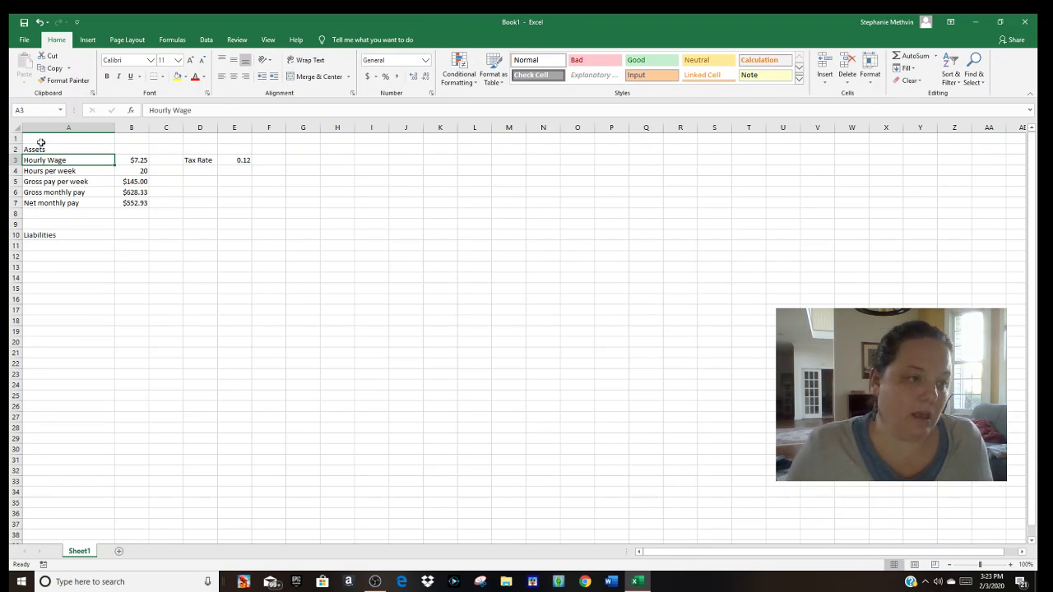
- Apply a bottom border to the "Assets" heading in cell A2
click(37, 149)
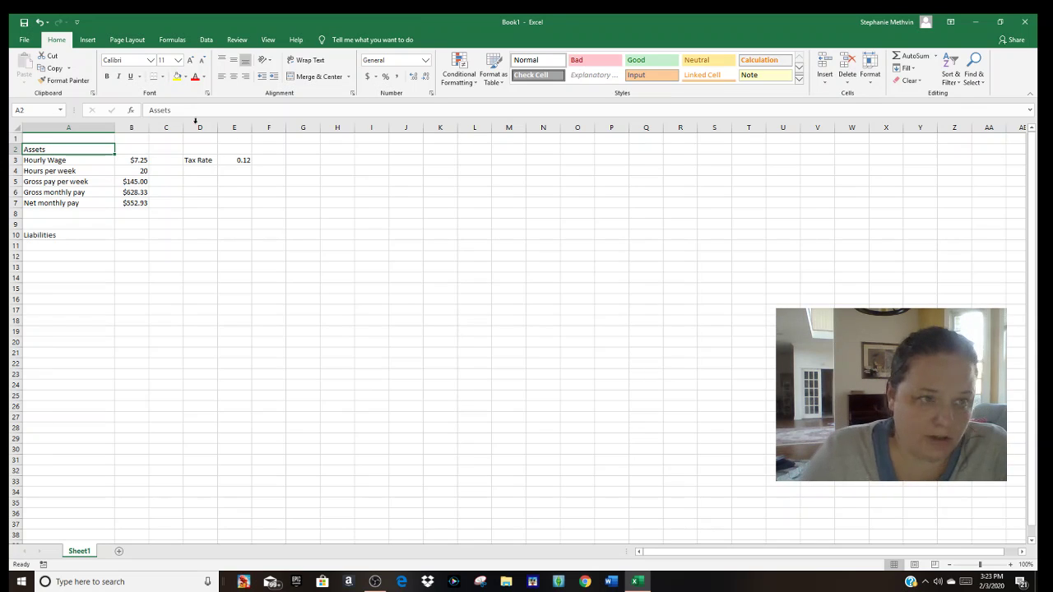
click(163, 76)
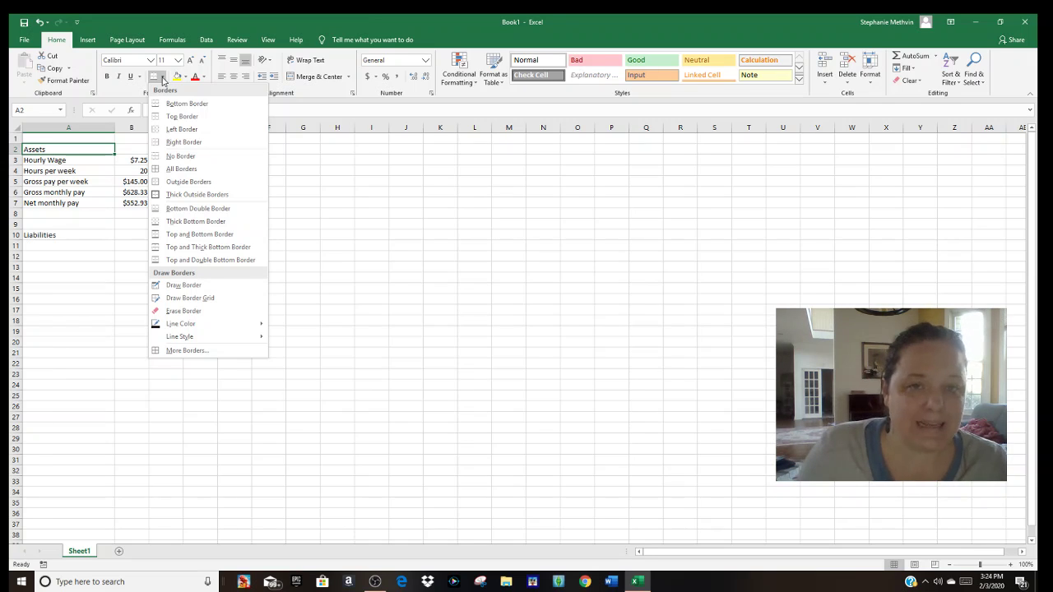
click(170, 105)
click(61, 248)
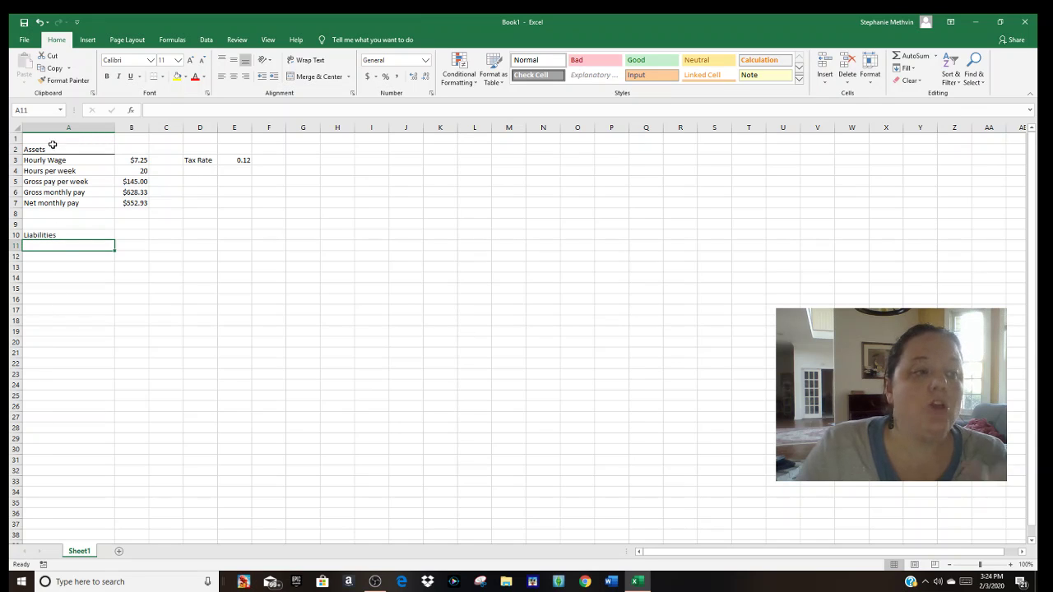
- Underline the text of the "Liabilities" heading in cell A10
click(45, 236)
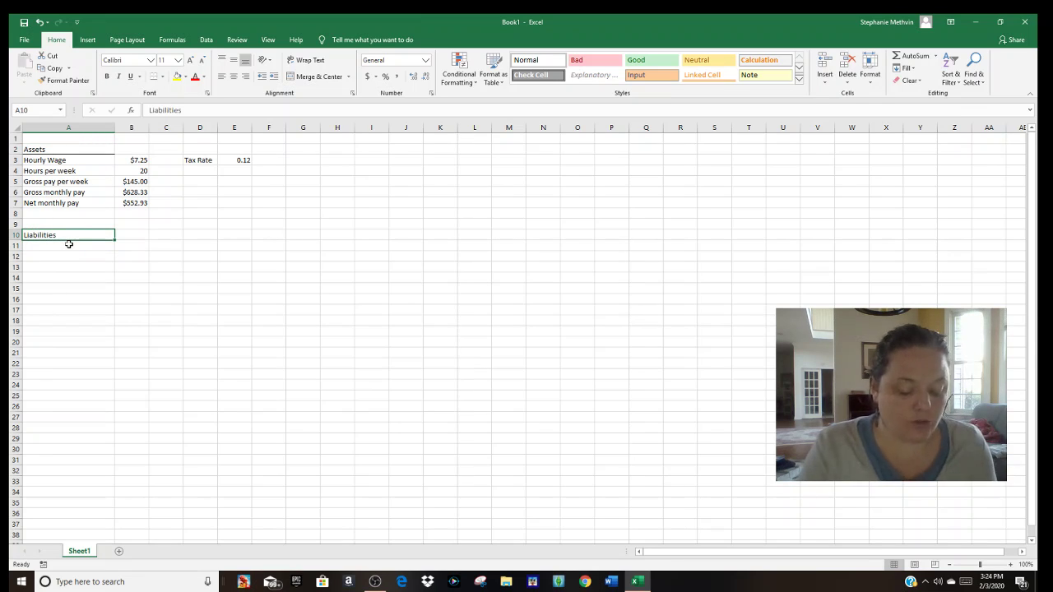
key(ctrl+u)
click(65, 267)
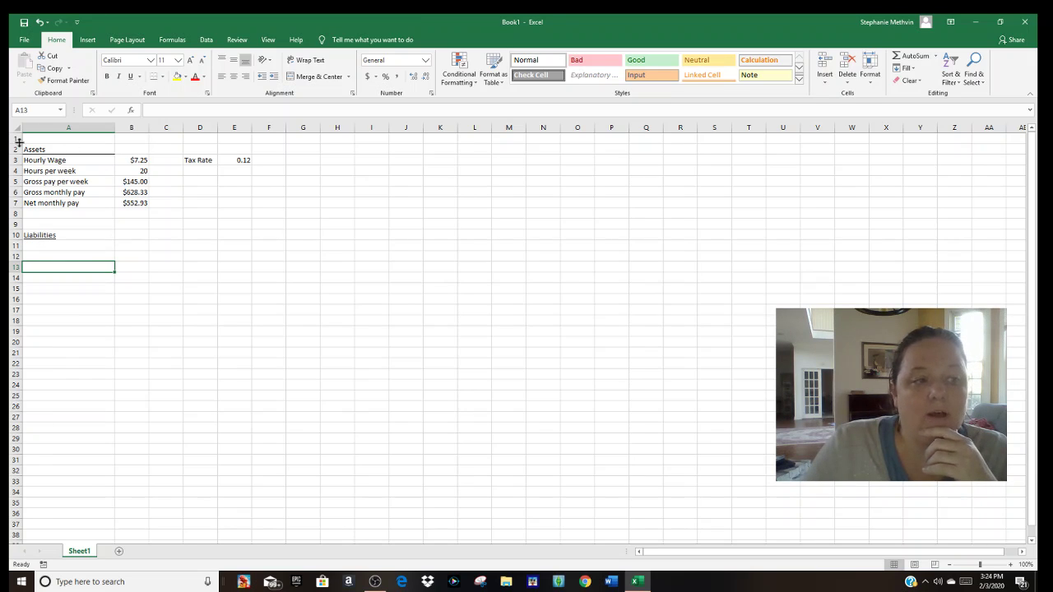
- Replace the text underline on the "Liabilities" heading in cell A10 with a bottom border
click(47, 236)
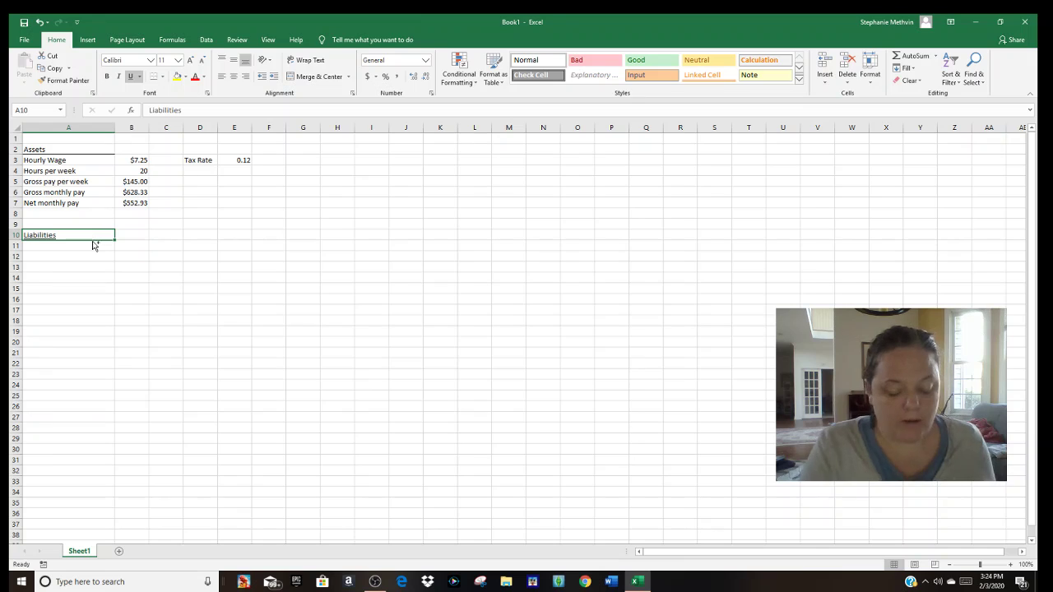
key(ctrl+u)
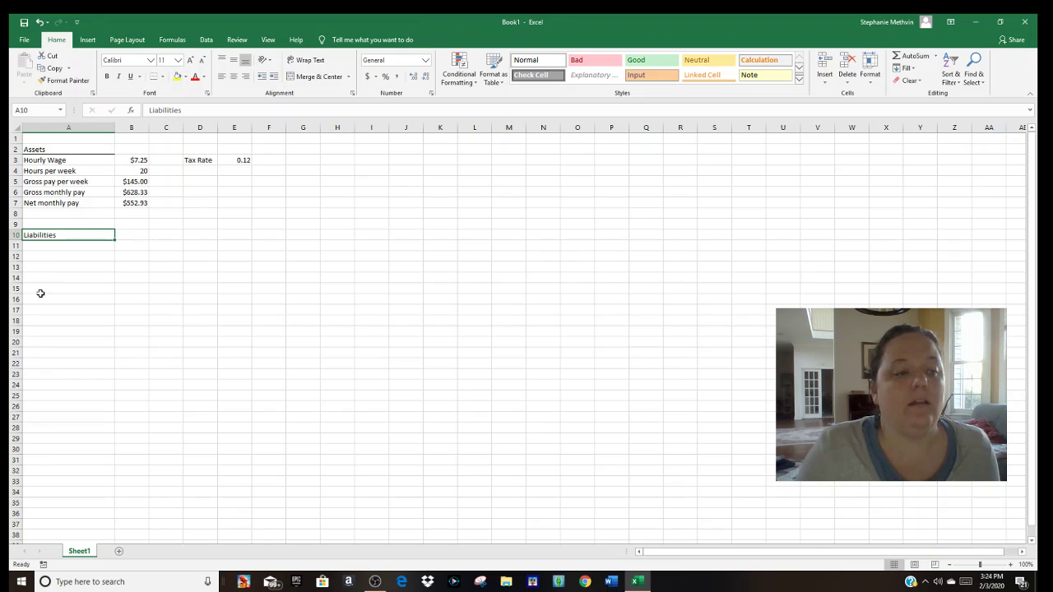
click(52, 263)
- List the first two liabilities in rows 11 and 12: "Phone" with 50 and "Food" with 100
click(36, 247)
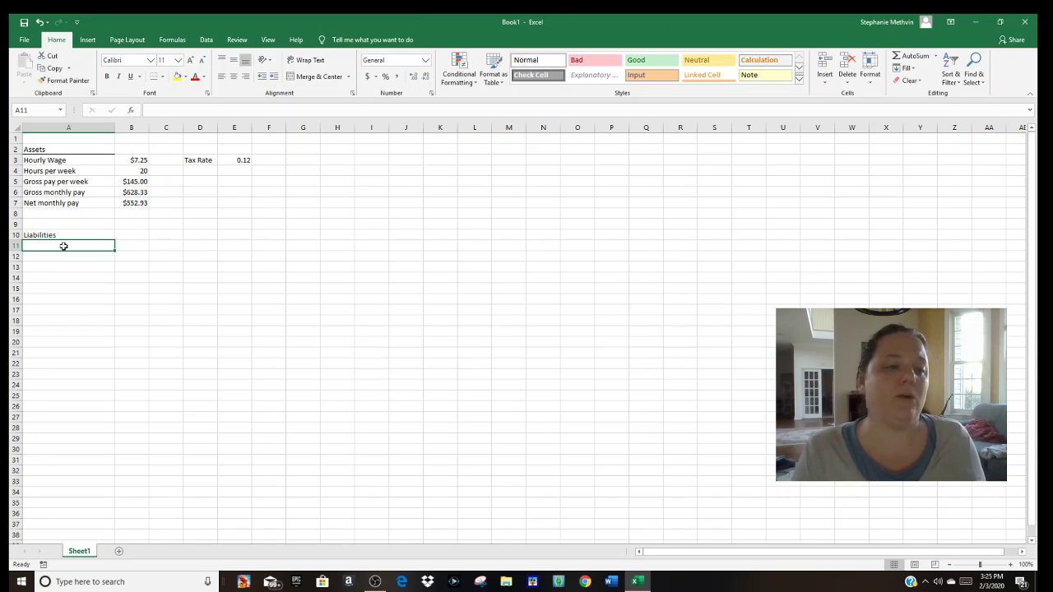
text(Phone)
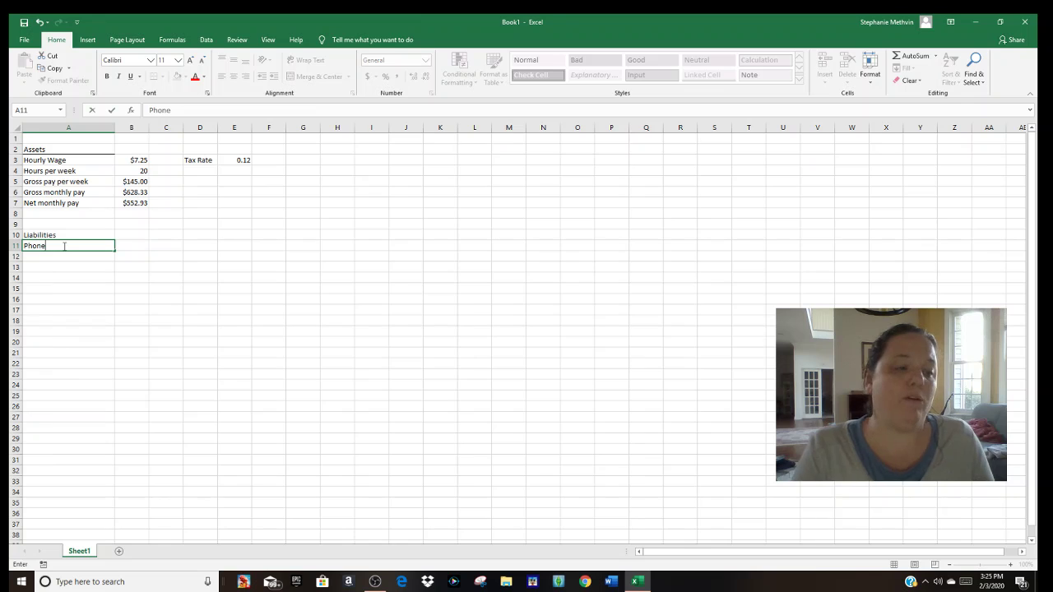
key(Tab)
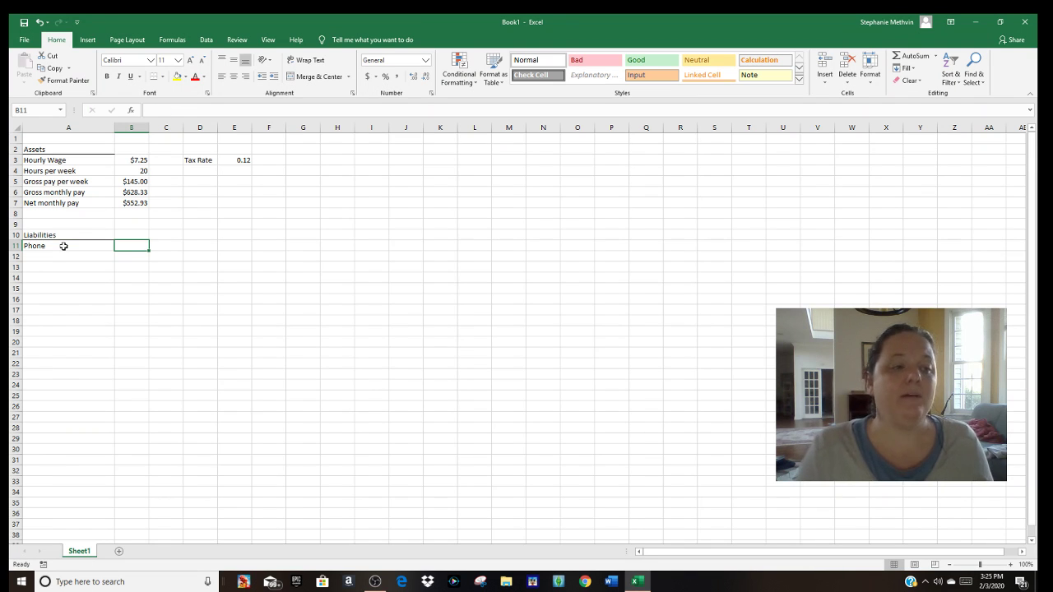
text(50)
key(Return)
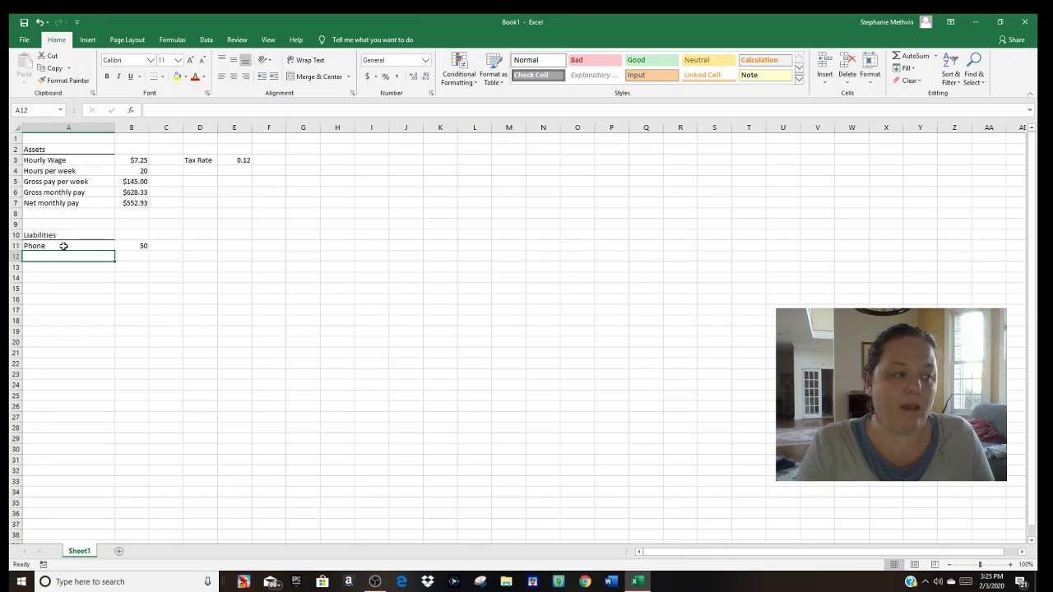
text(Food)
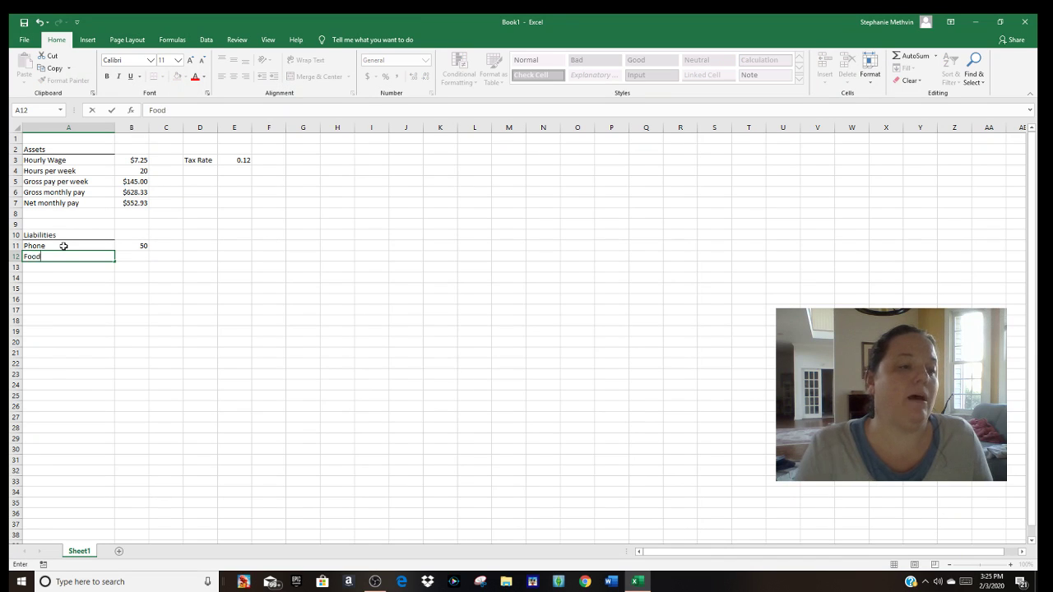
key(Tab)
text(100)
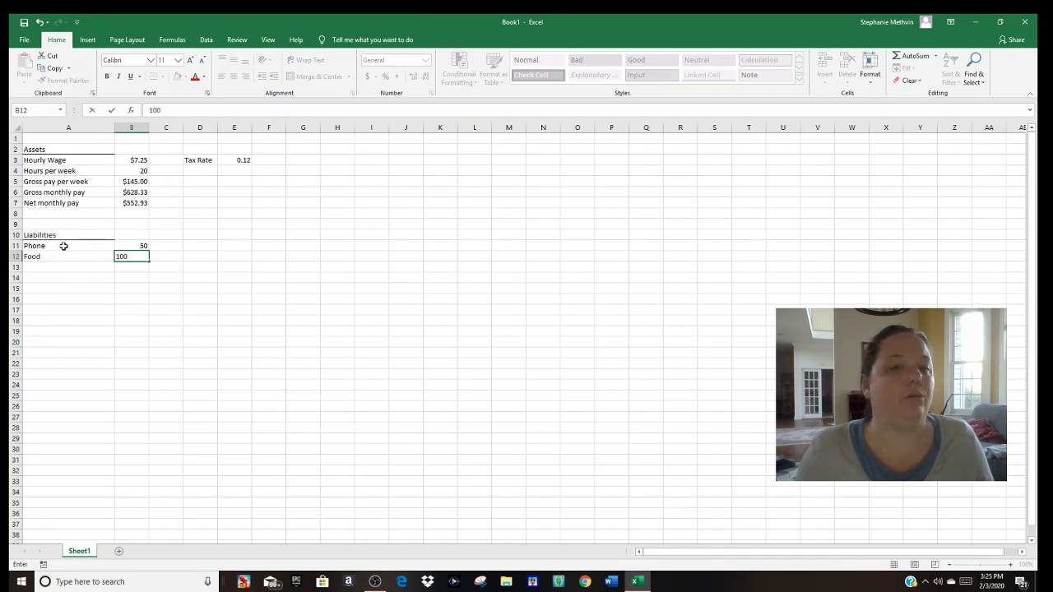
key(Return)
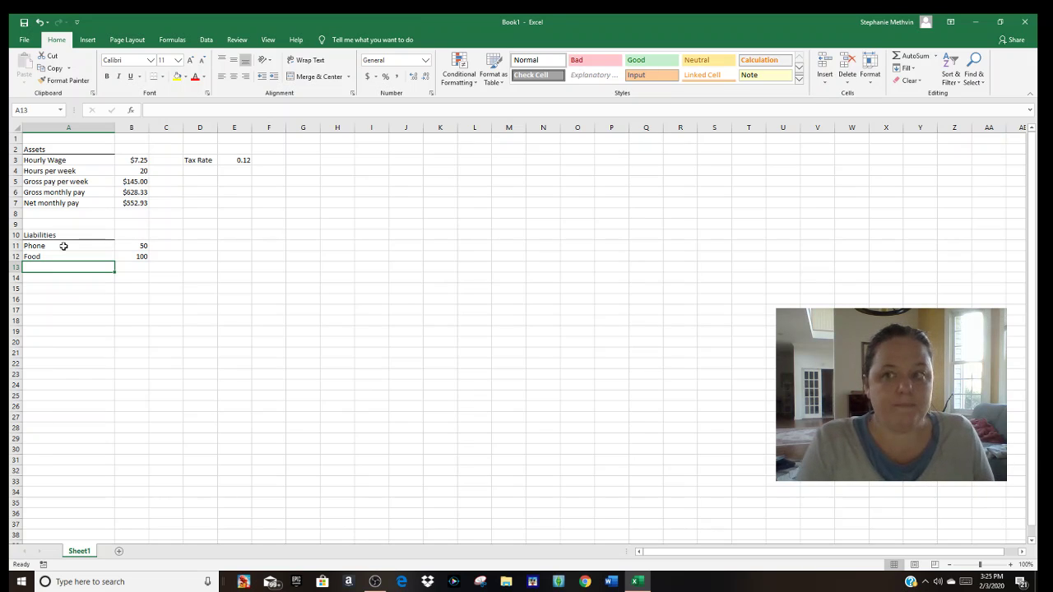
- Add the liabilities "Auto insurance" with 150 in row 13 and "Clothing" with 40 in row 14
text(A)
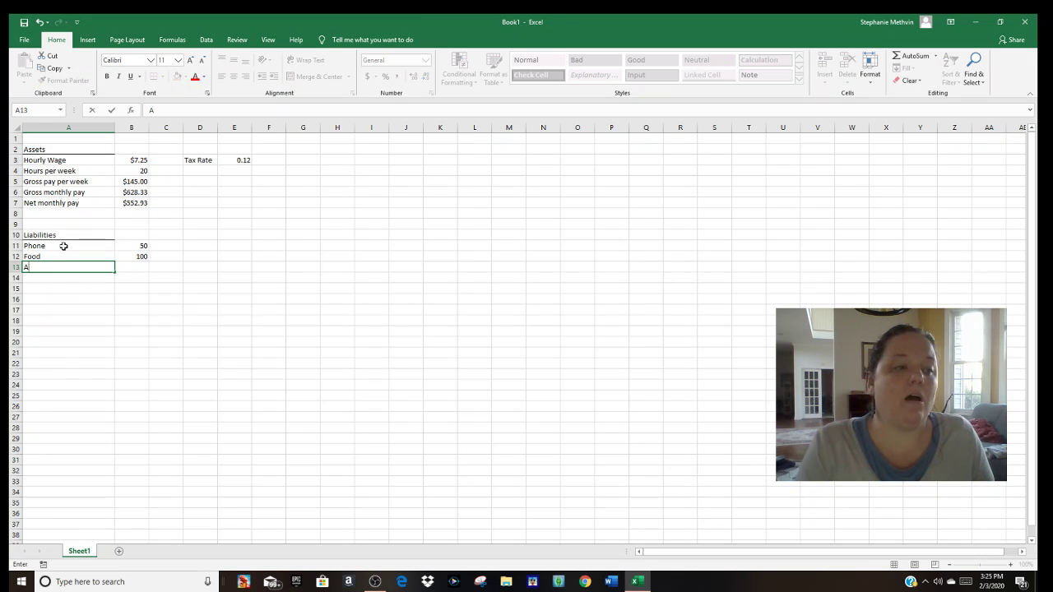
text(uto insurance)
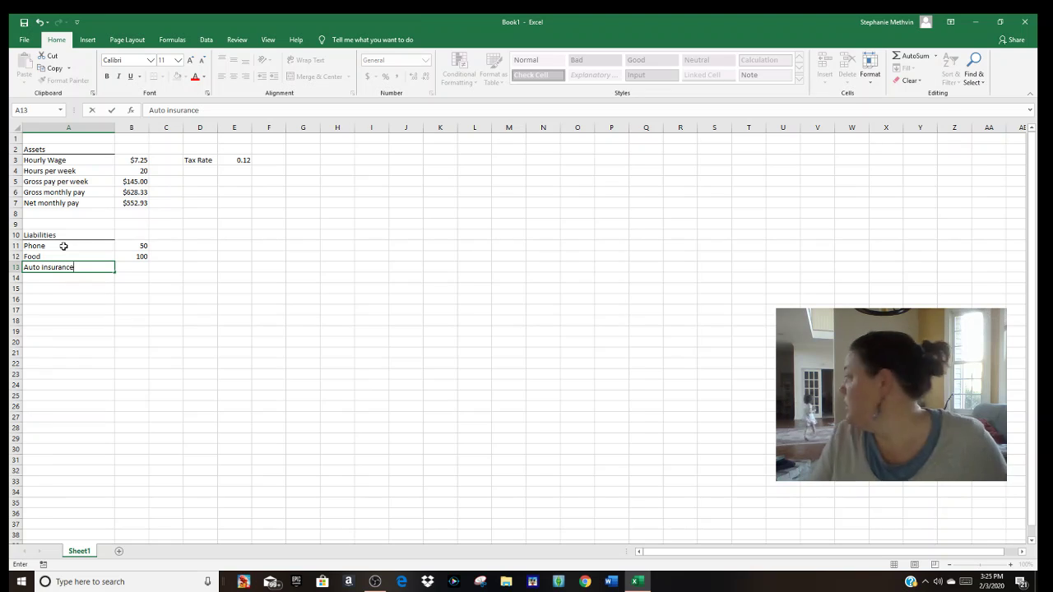
key(Tab)
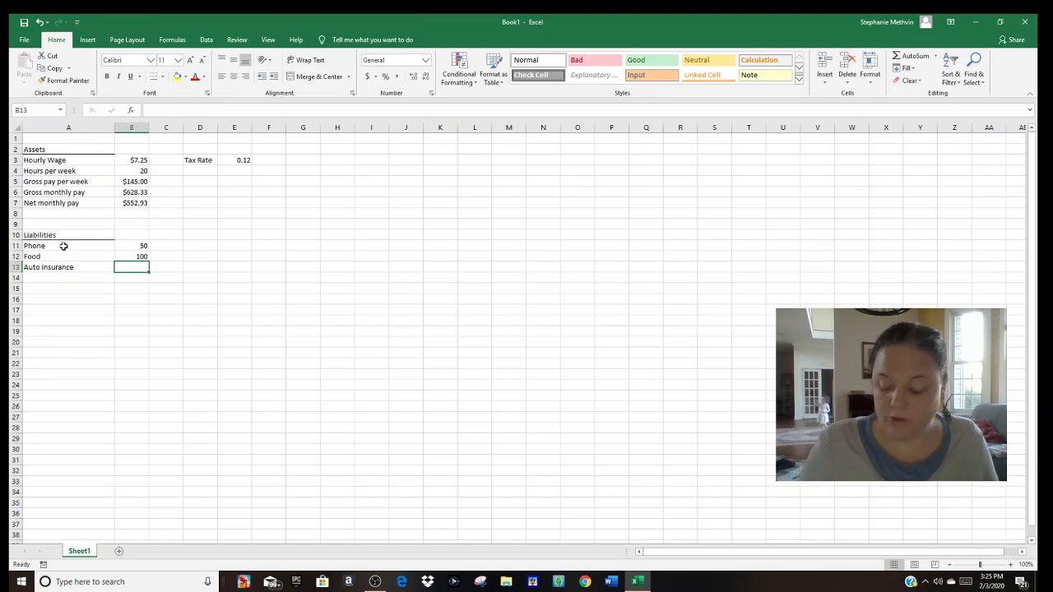
text(150)
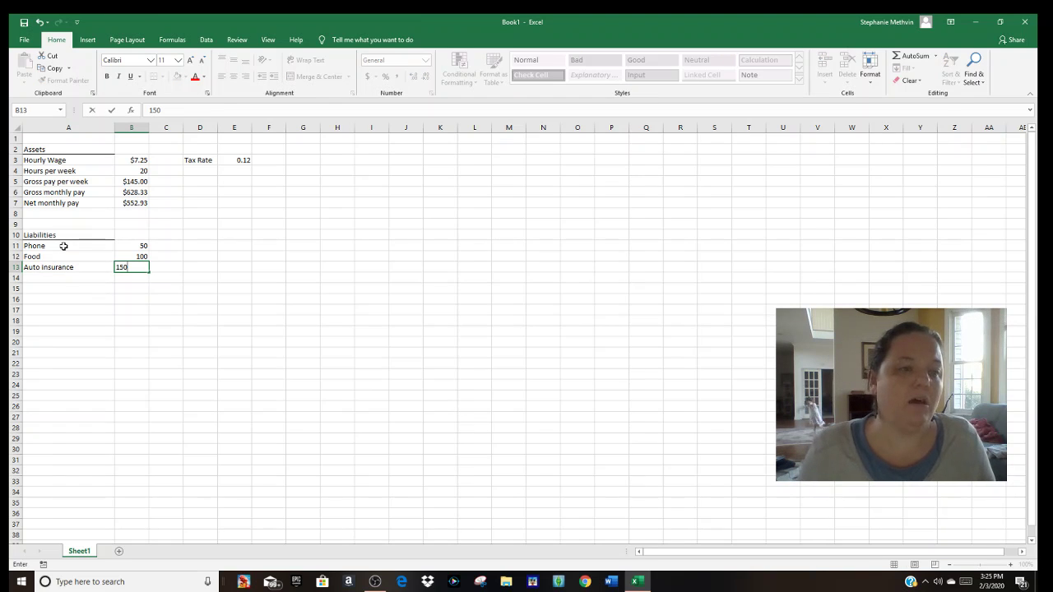
key(Return)
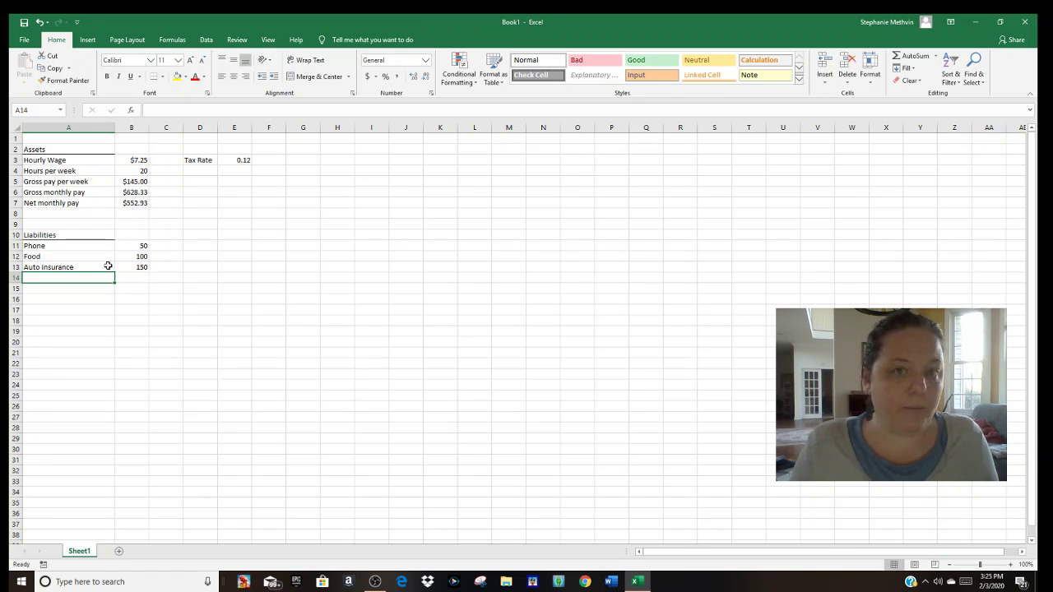
text(Clothing)
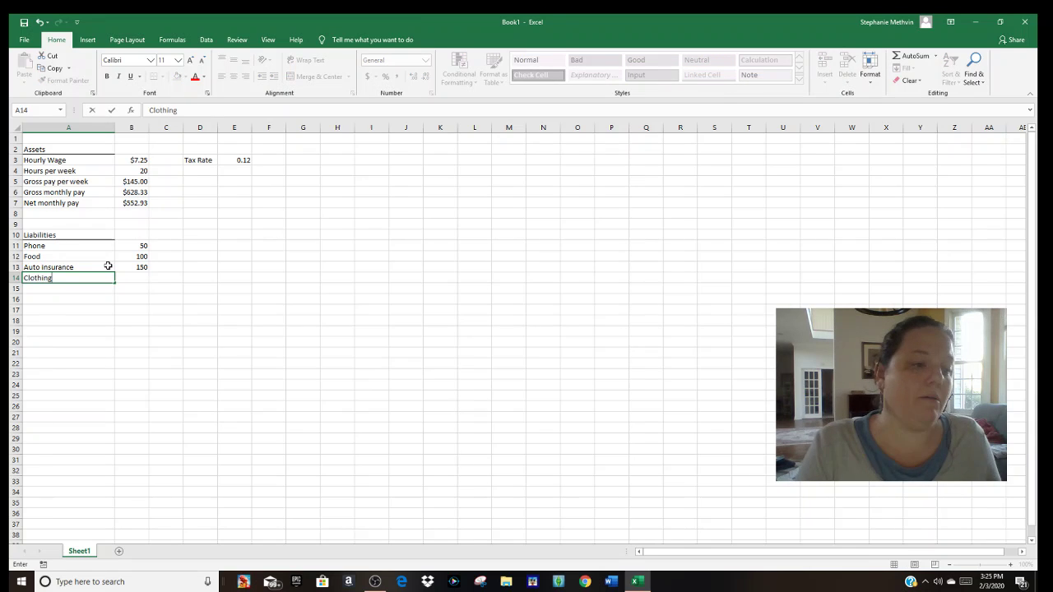
key(Tab)
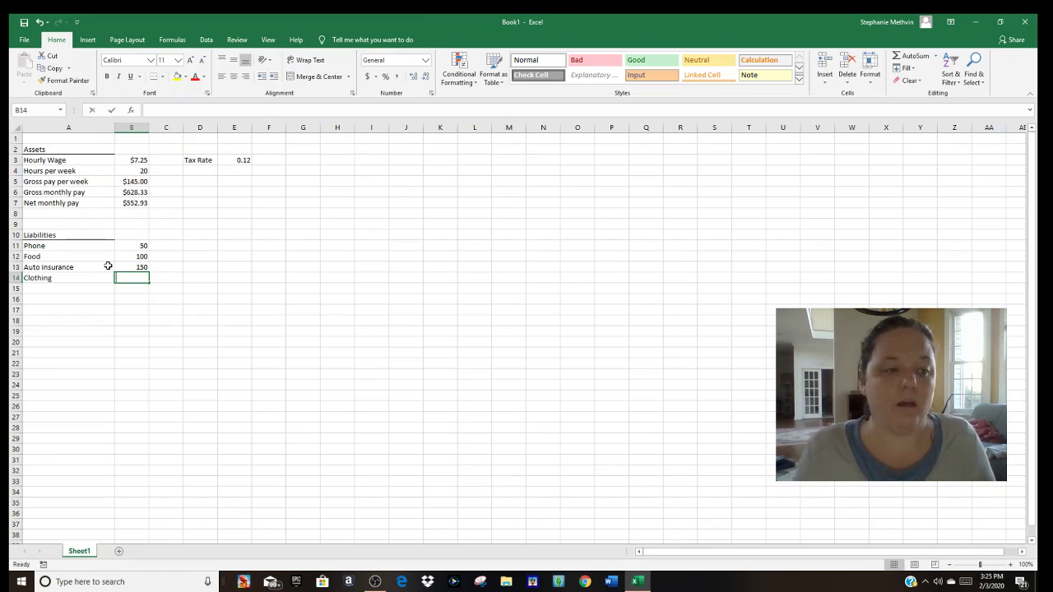
text(40)
key(Return)
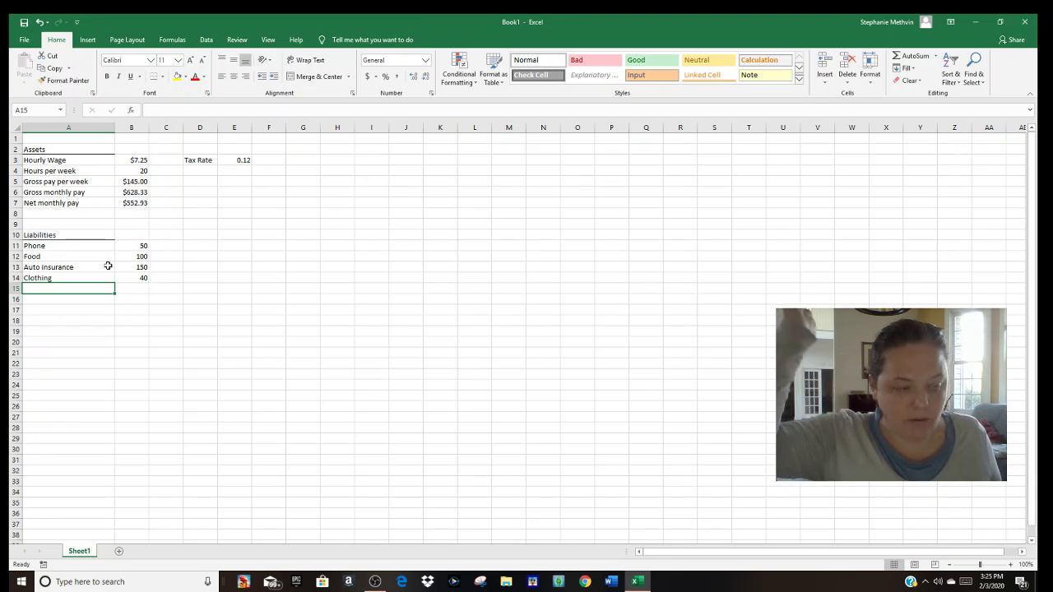
- Add the liability "Tithes" in cell A15 and calculate it in cell B15 with the formula =B7*.10
text(Tithes)
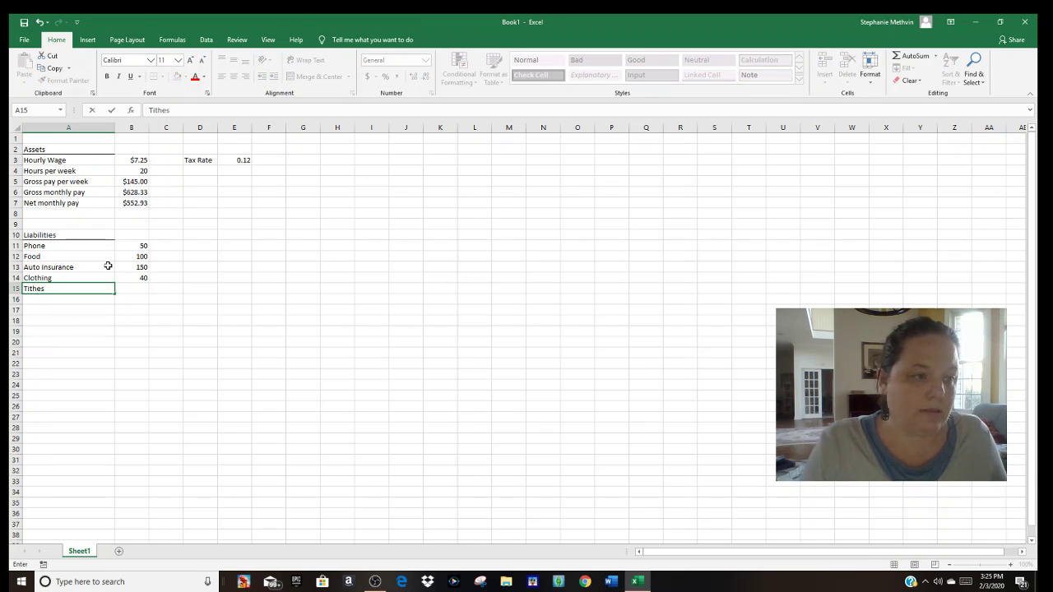
key(Tab)
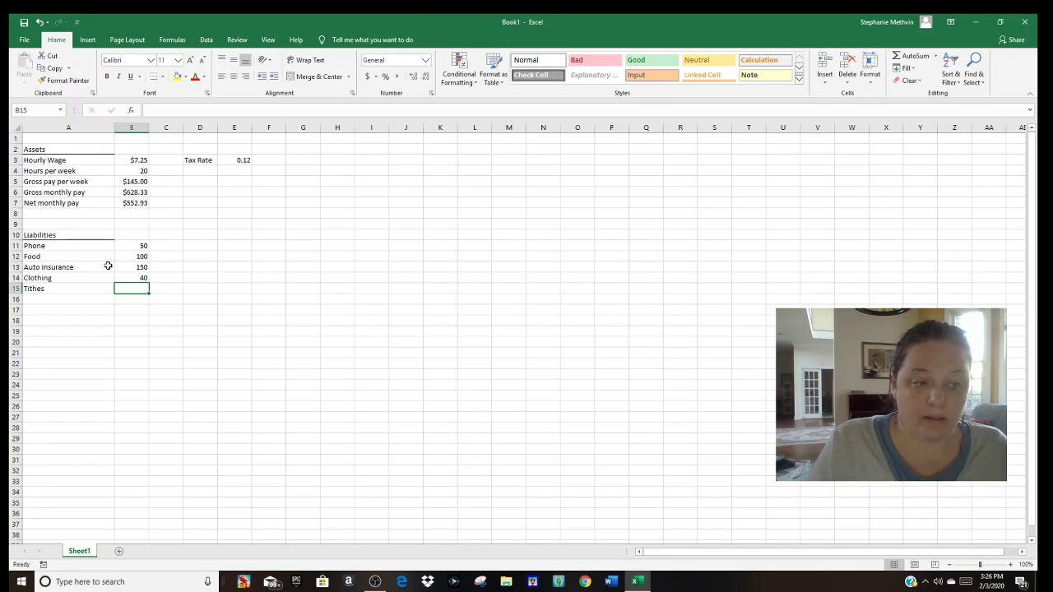
text(=)
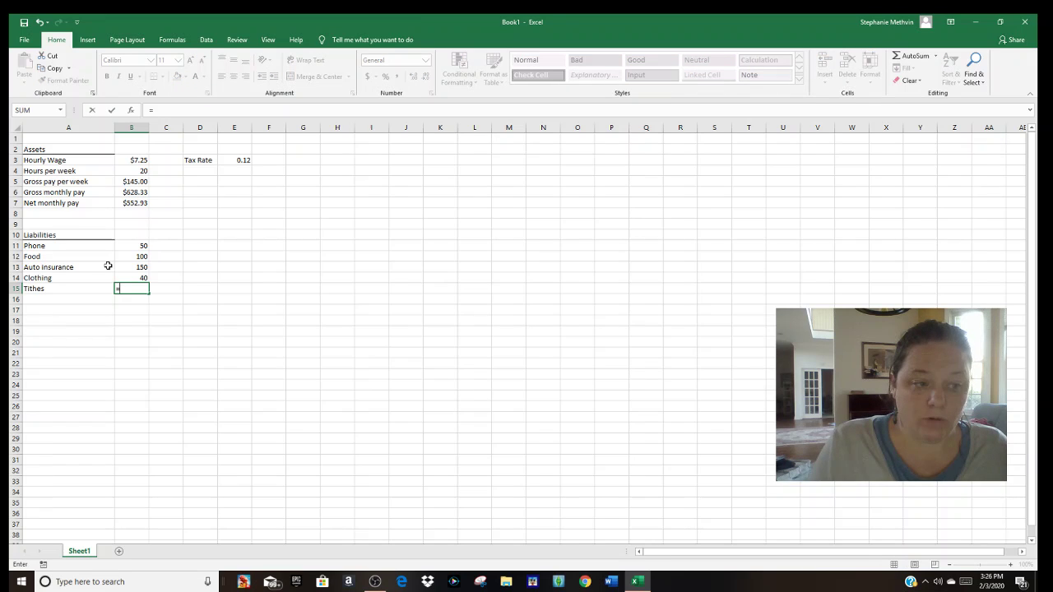
click(137, 202)
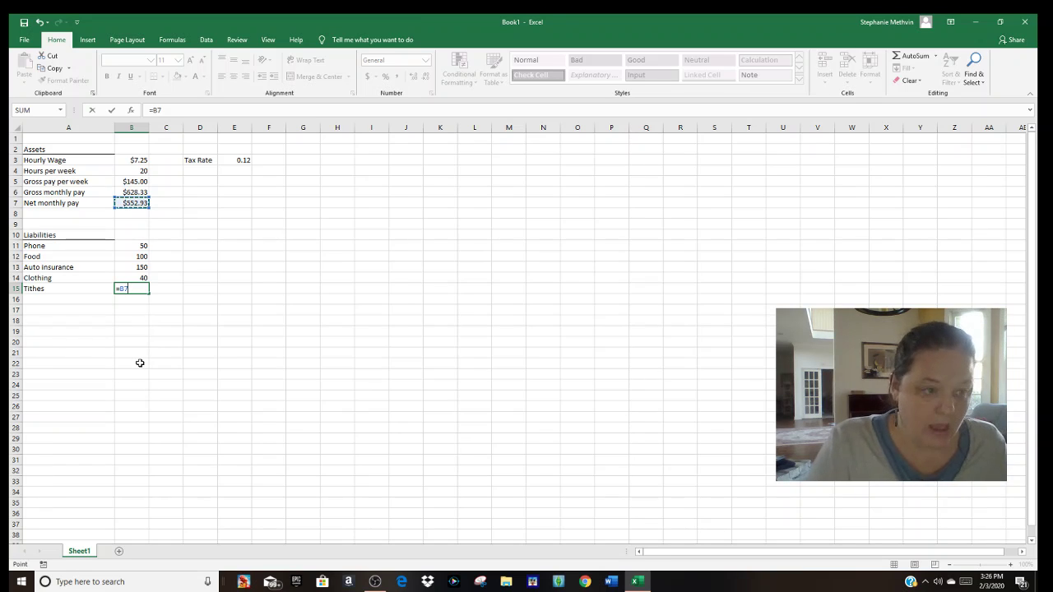
text(*)
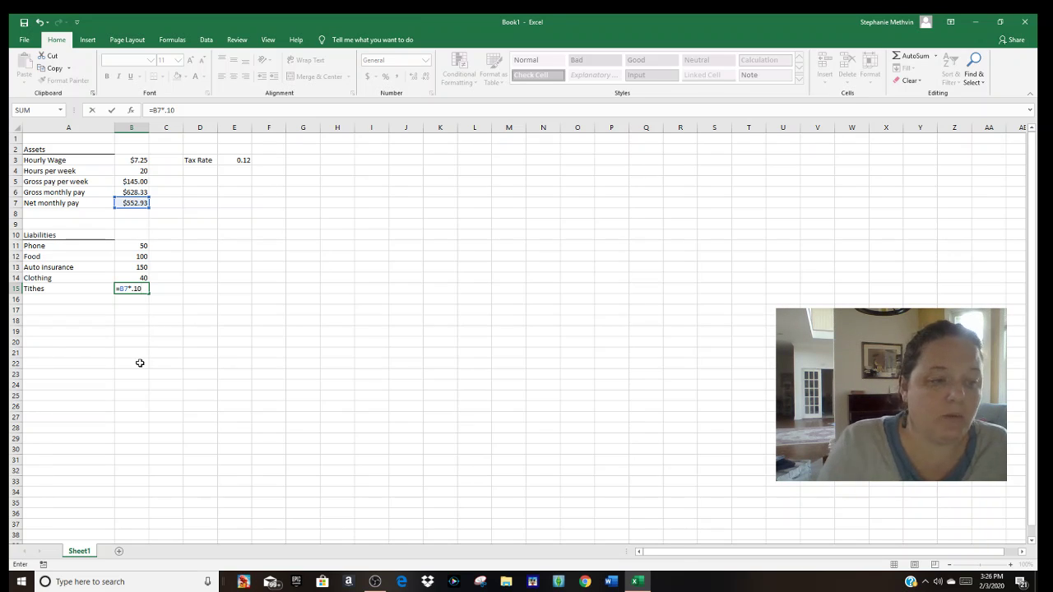
key(Return)
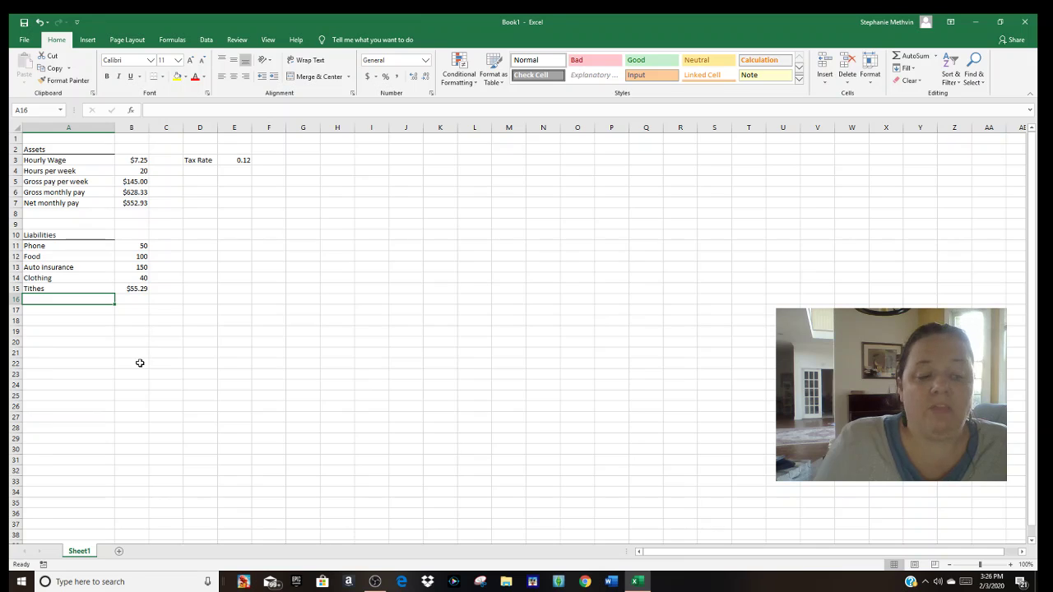
- Test the pay formulas by setting the hours per week in cell B4 to 30, and restore them to 20
click(142, 170)
text(30)
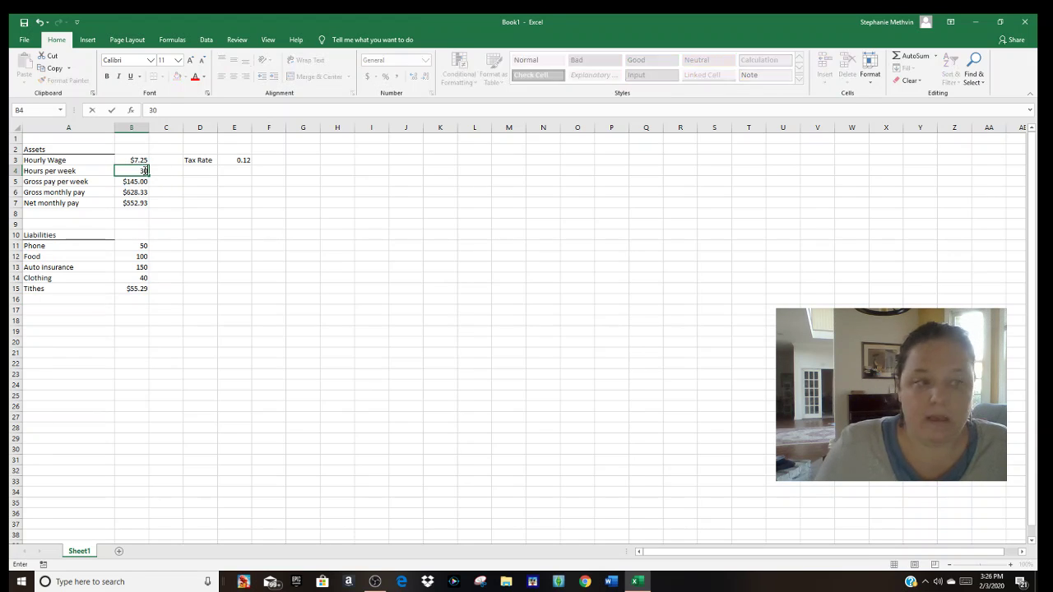
key(Return)
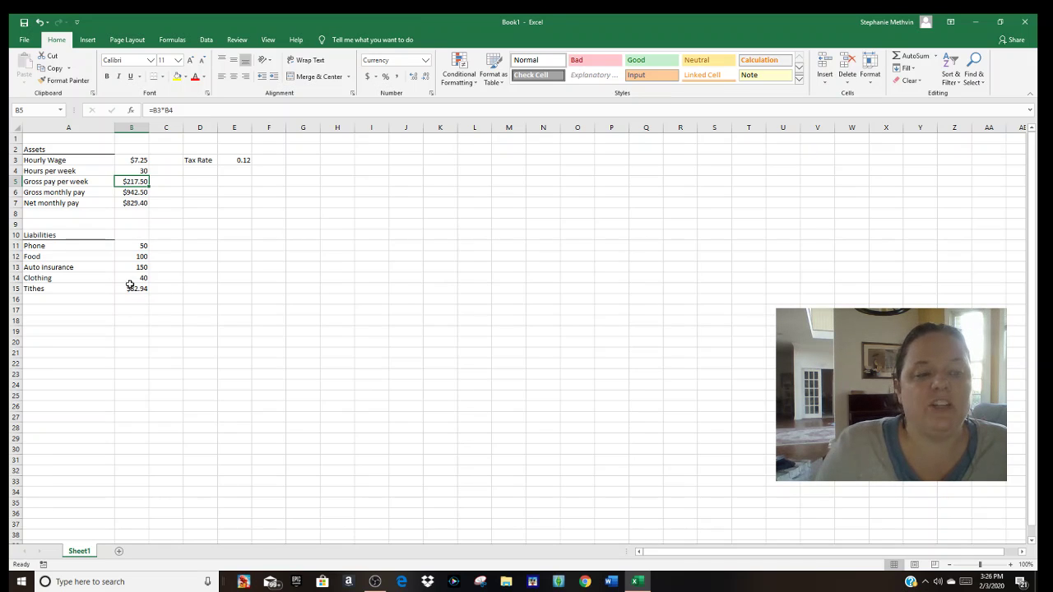
click(140, 168)
text(20)
key(Return)
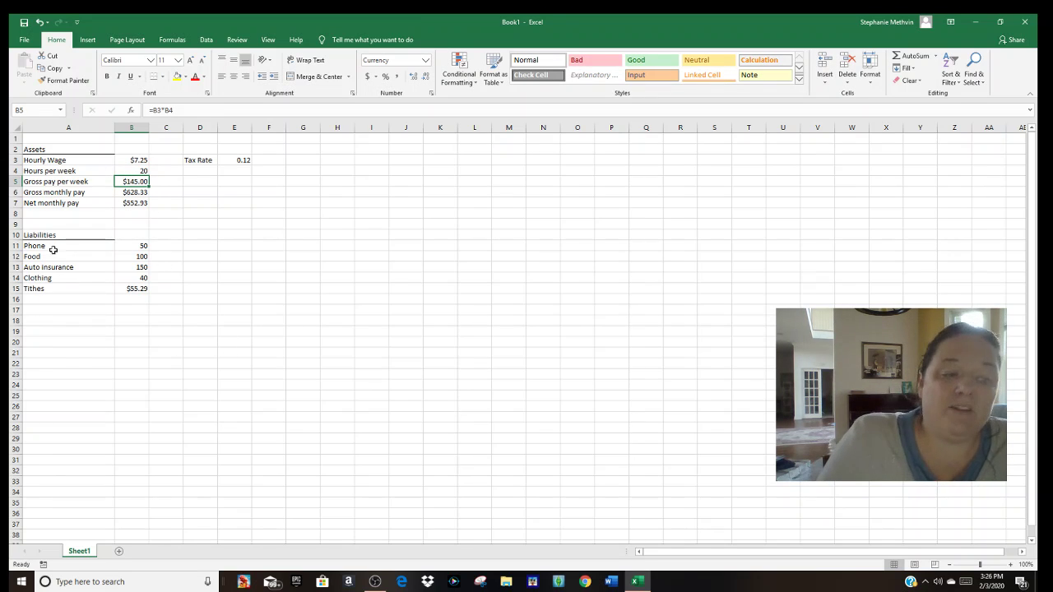
- Add the liability "Gas" in cell A16 with an amount of 100 in cell B16
click(49, 301)
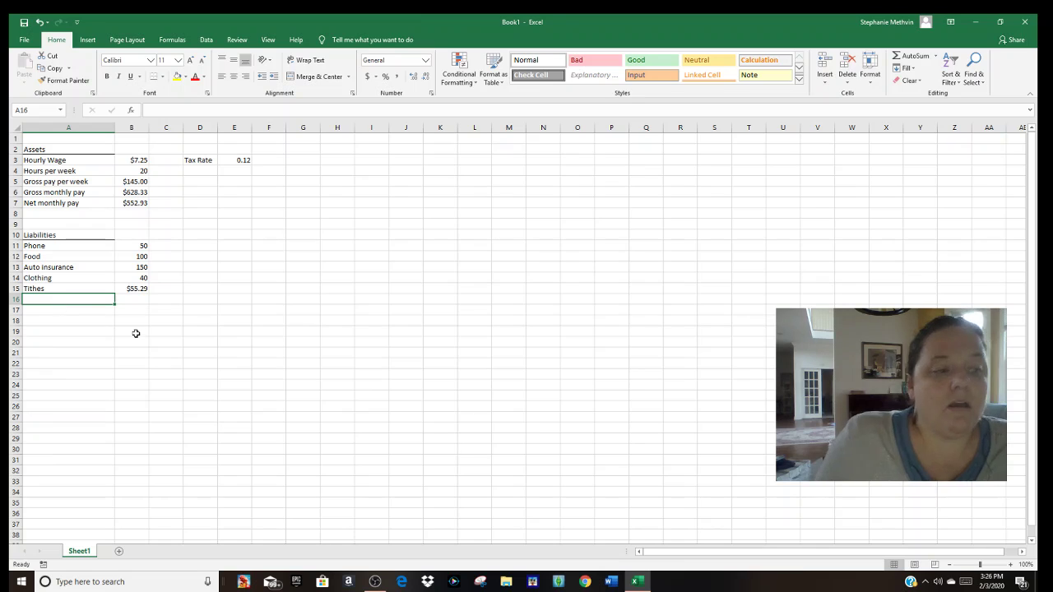
text(Gas)
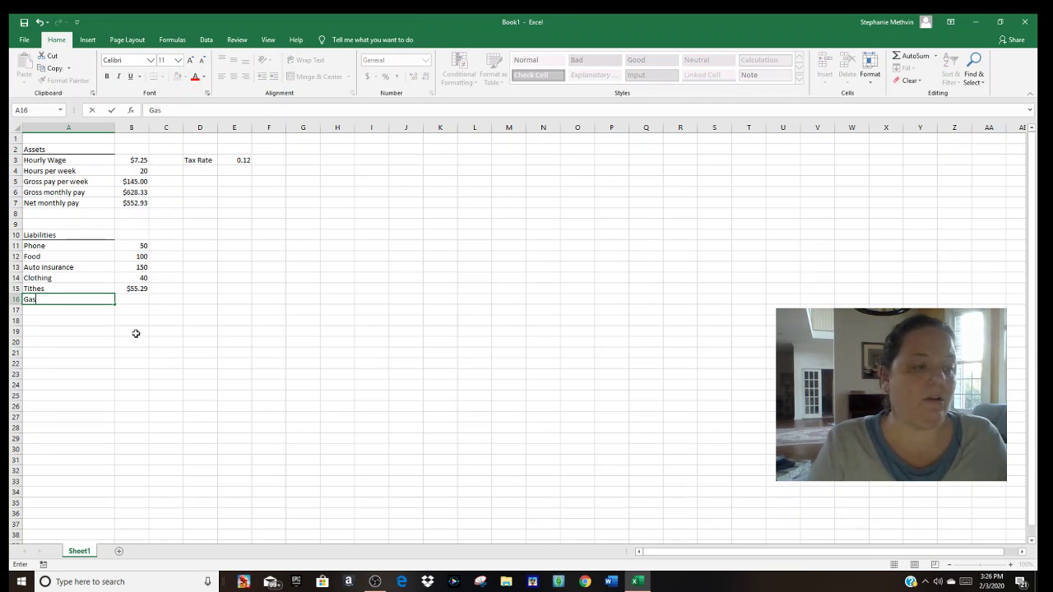
key(Tab)
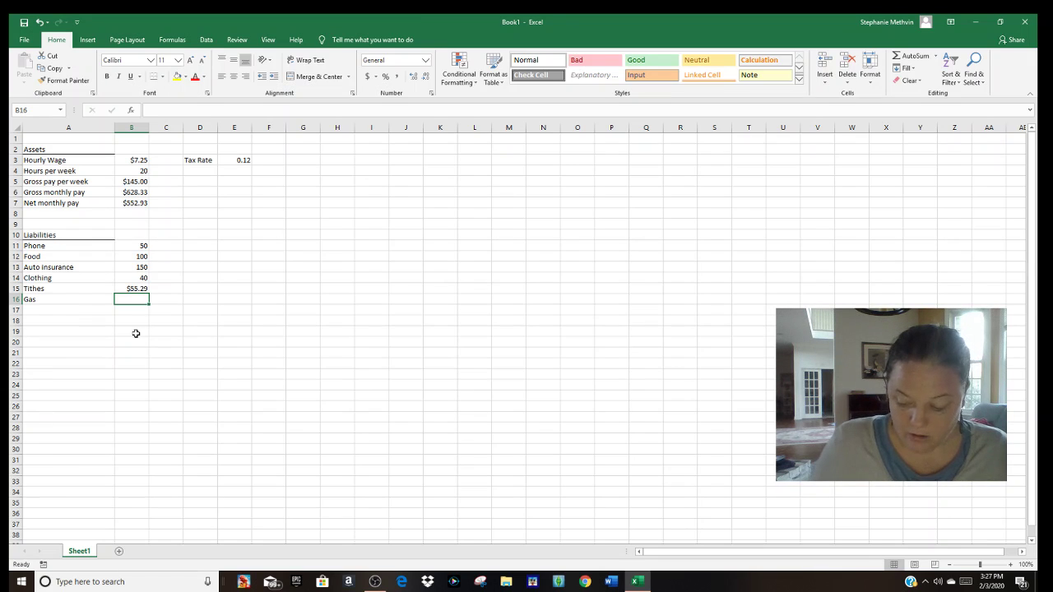
text(200)
key(Return)
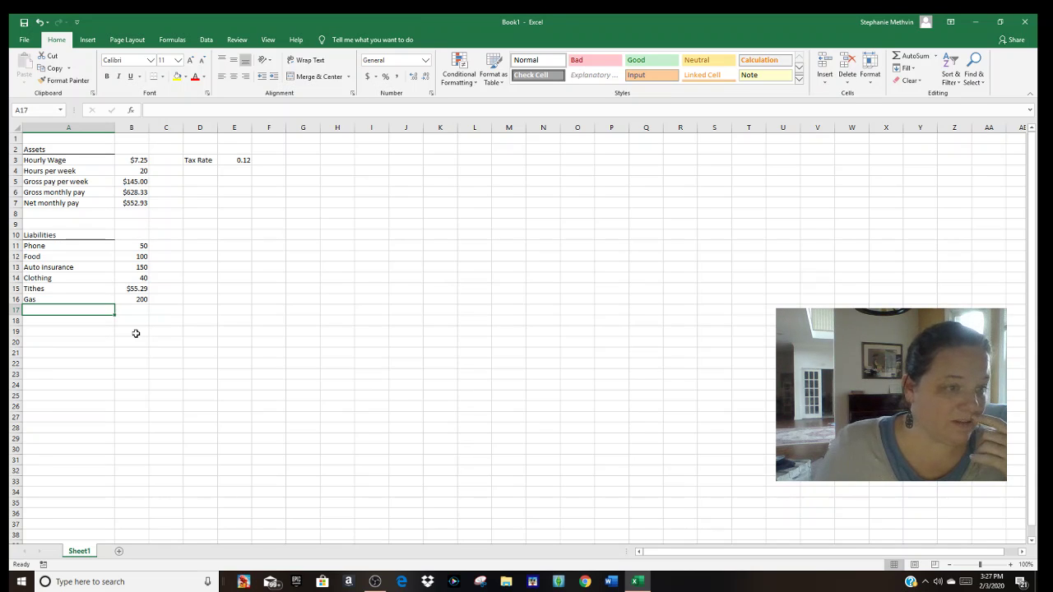
click(133, 299)
text(100)
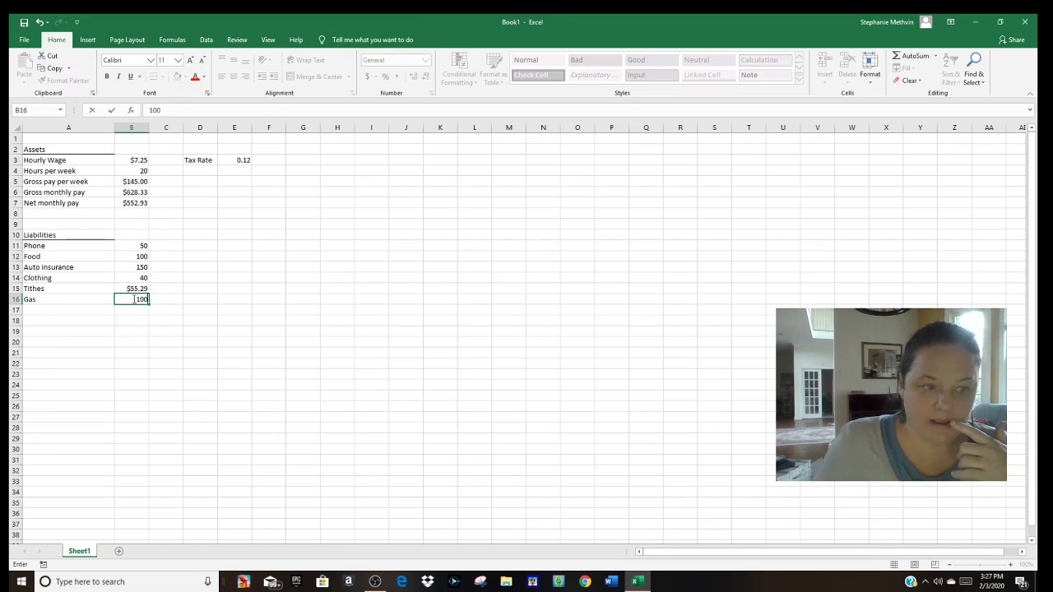
key(Return)
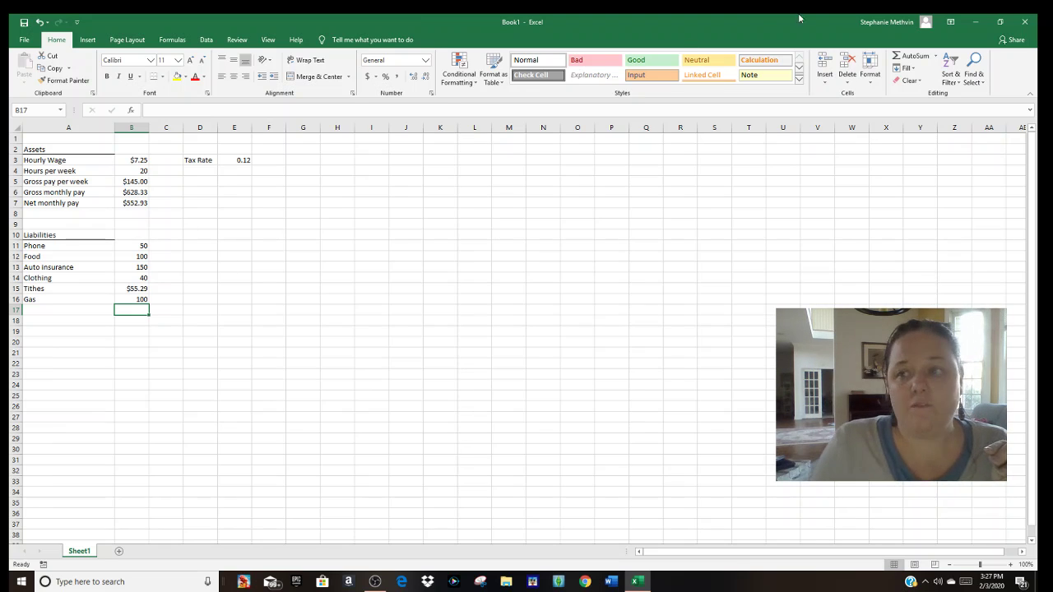
- Total the liabilities in cell B17 with =SUM(B11:B16) and format the result as Currency with two decimal places
click(915, 55)
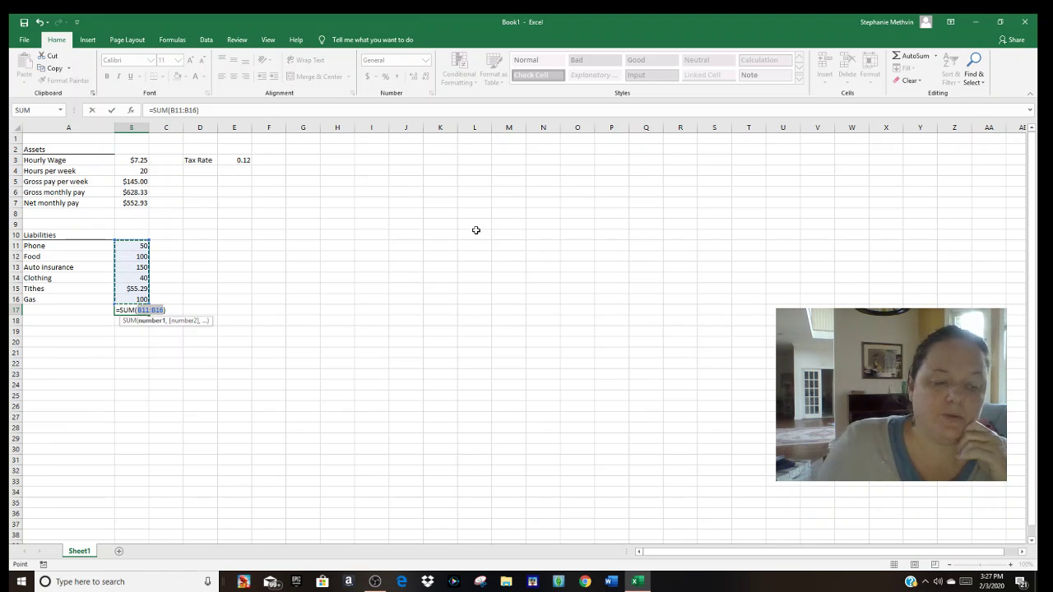
key(Return)
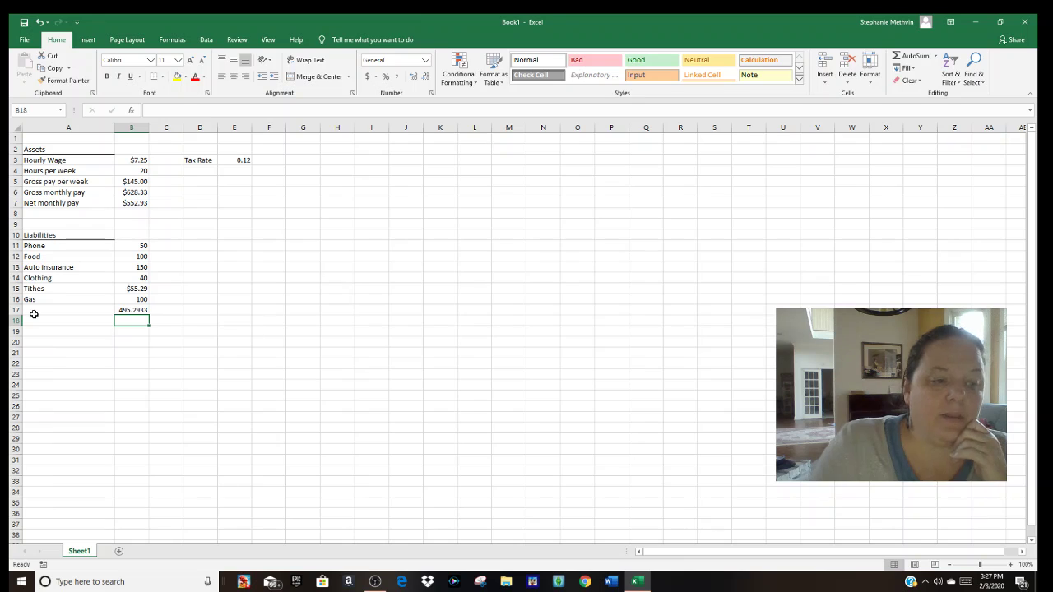
click(137, 310)
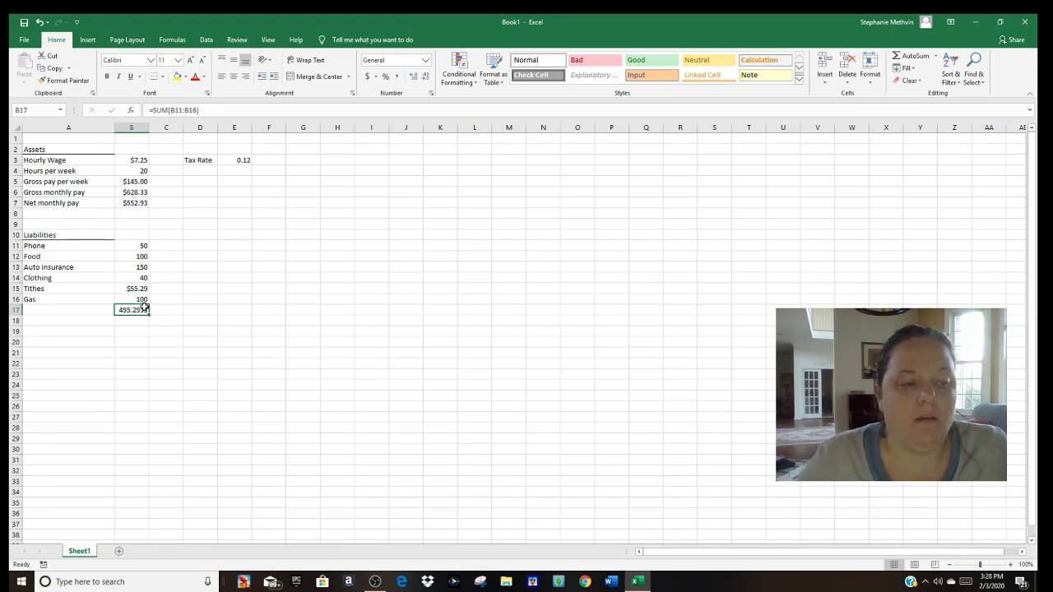
right_click(136, 308)
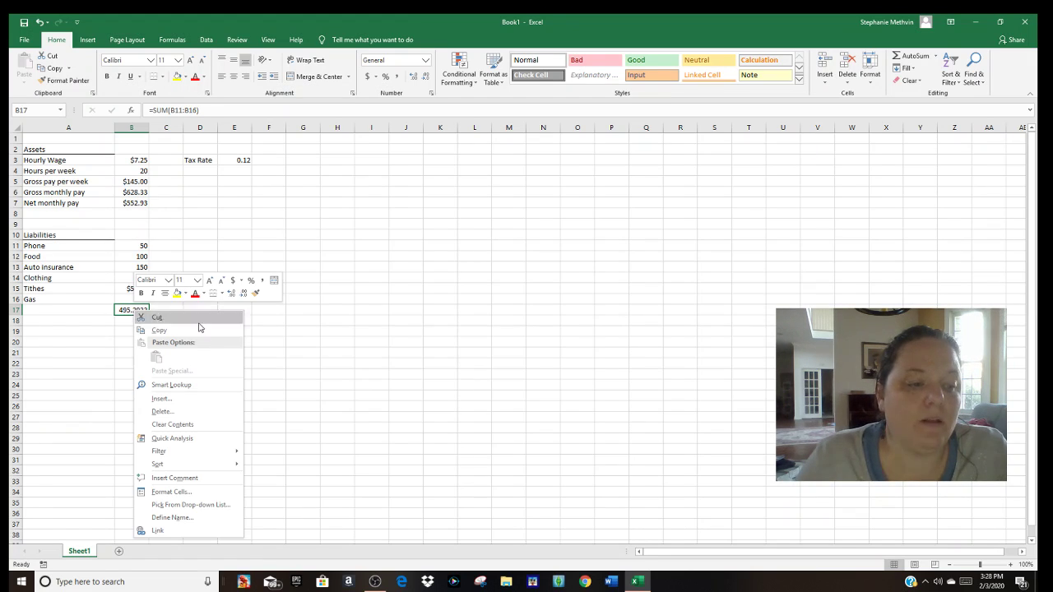
click(192, 492)
click(74, 372)
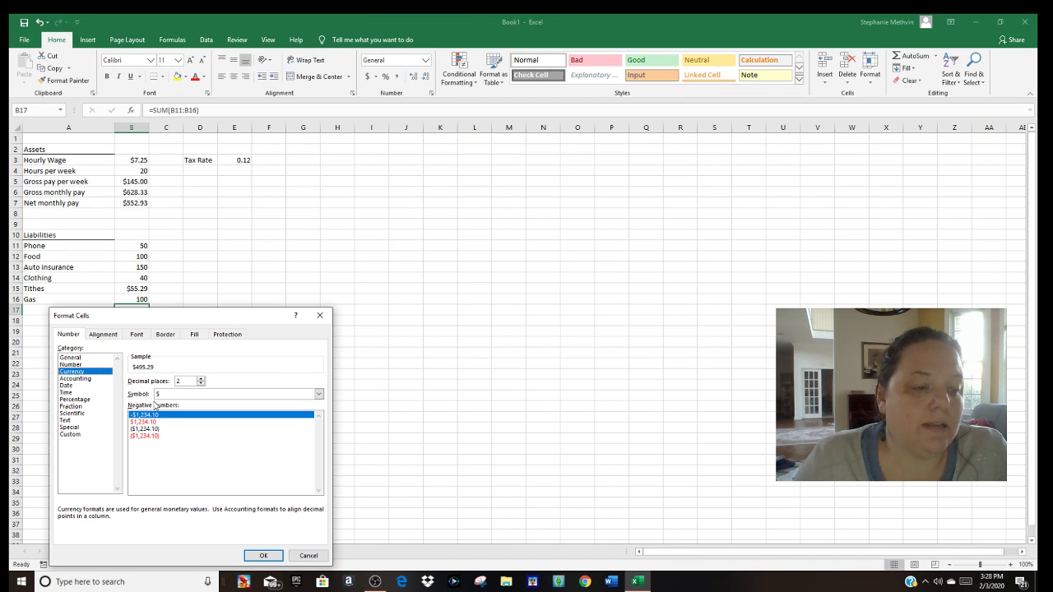
click(261, 555)
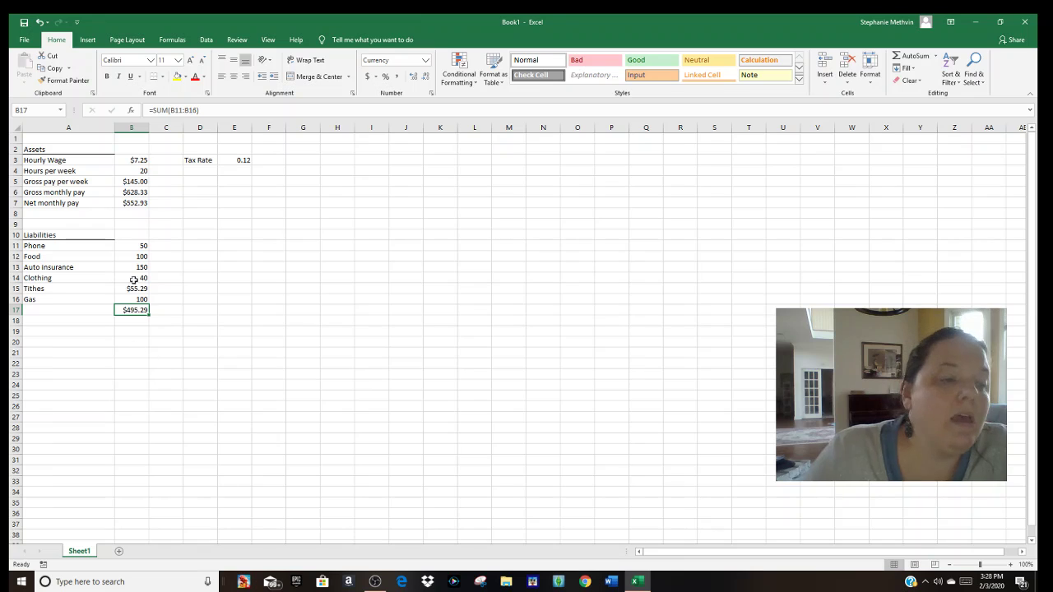
- Format the liability amounts in B11:B16 as dollar currency
drag(140, 245, 143, 300)
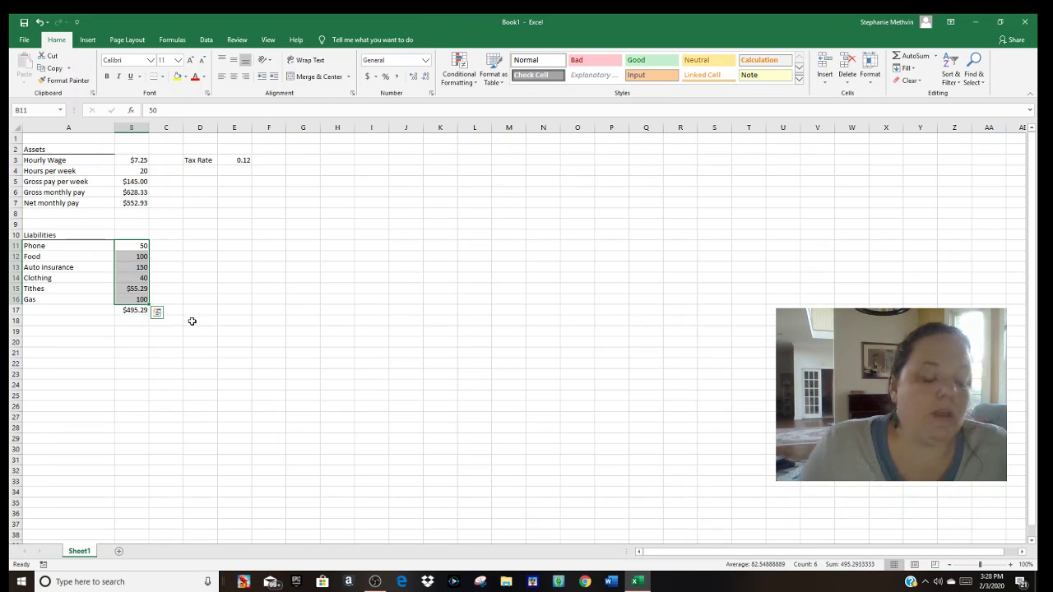
key(ctrl+shift+4)
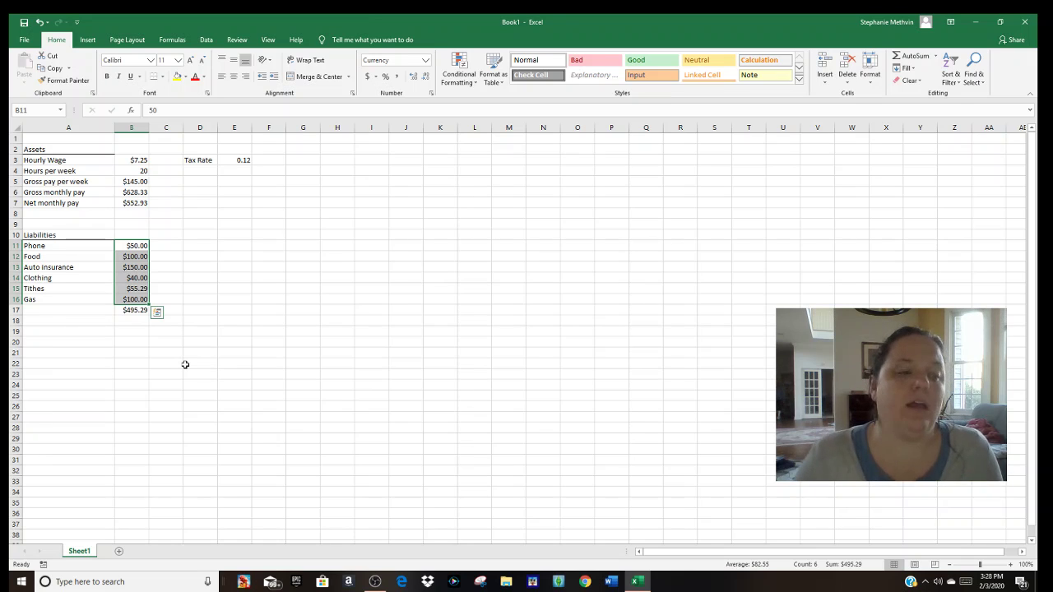
click(130, 343)
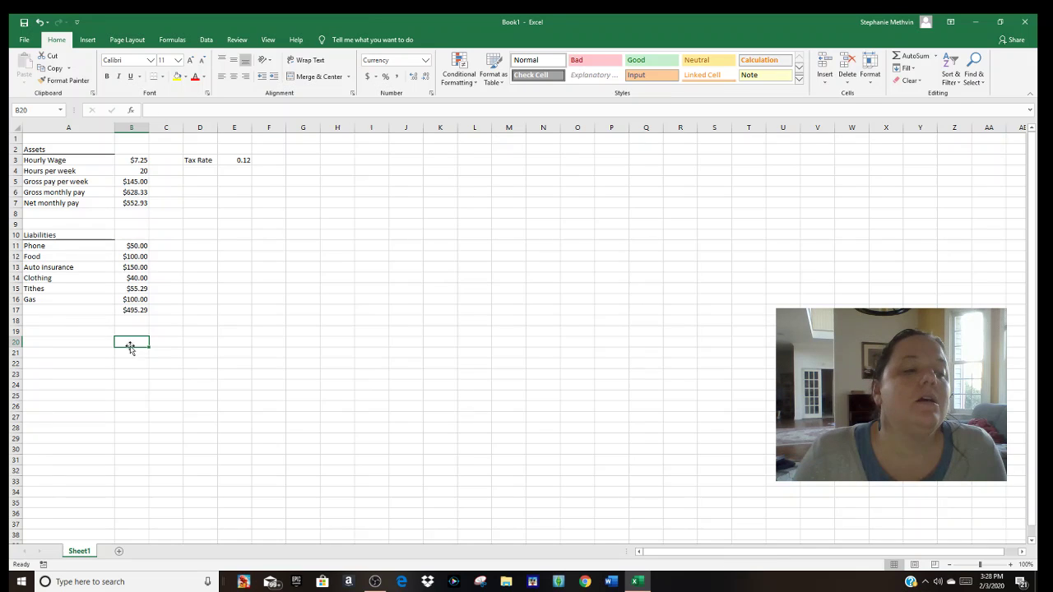
- Enter the heading "Accounting Equation" in cell G3 and merge and center it across G3:K3
click(302, 160)
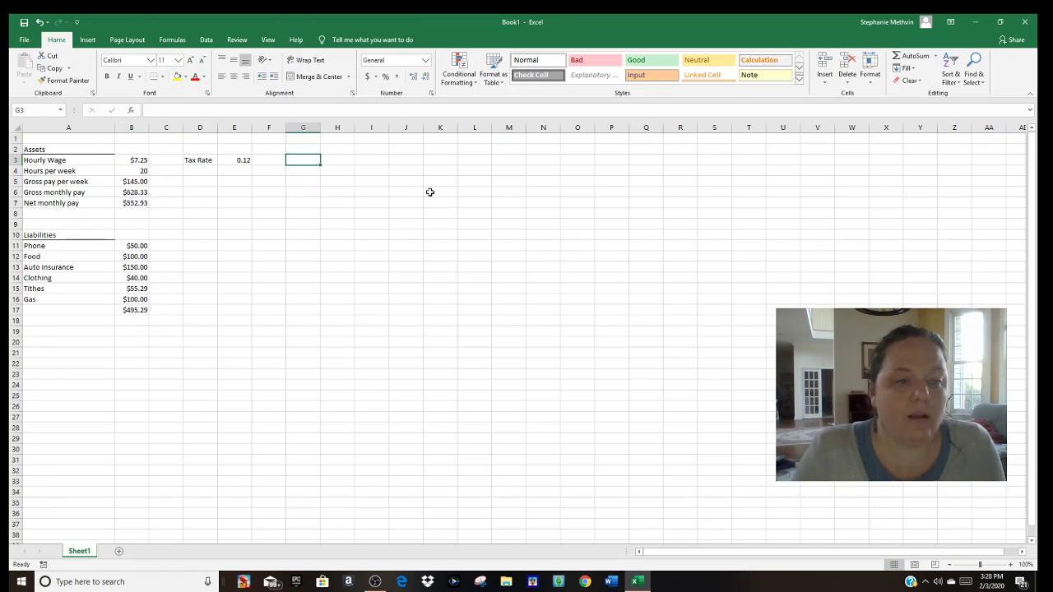
text(Account)
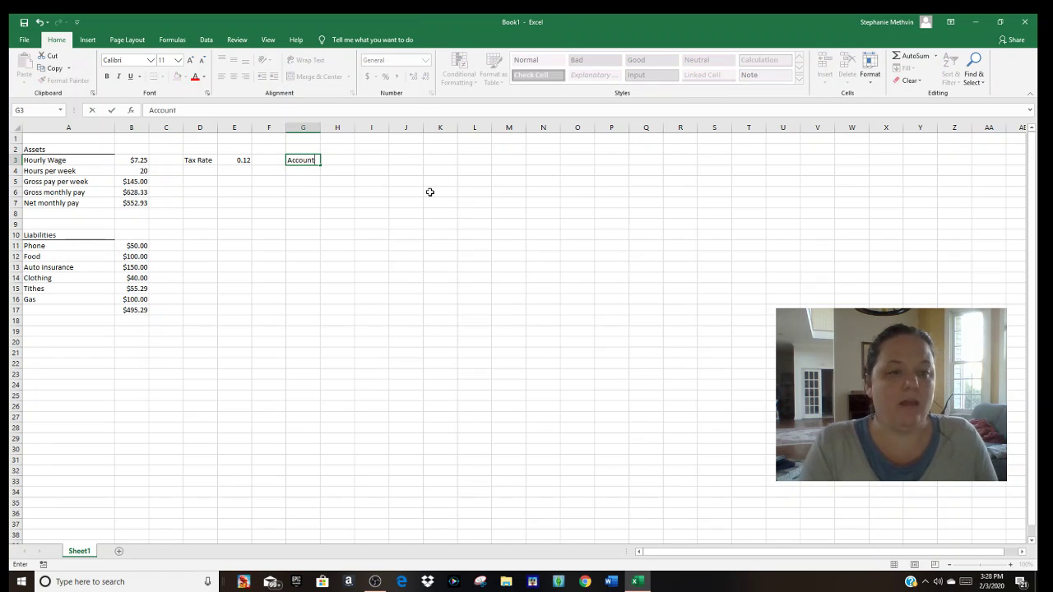
text(ing Equation)
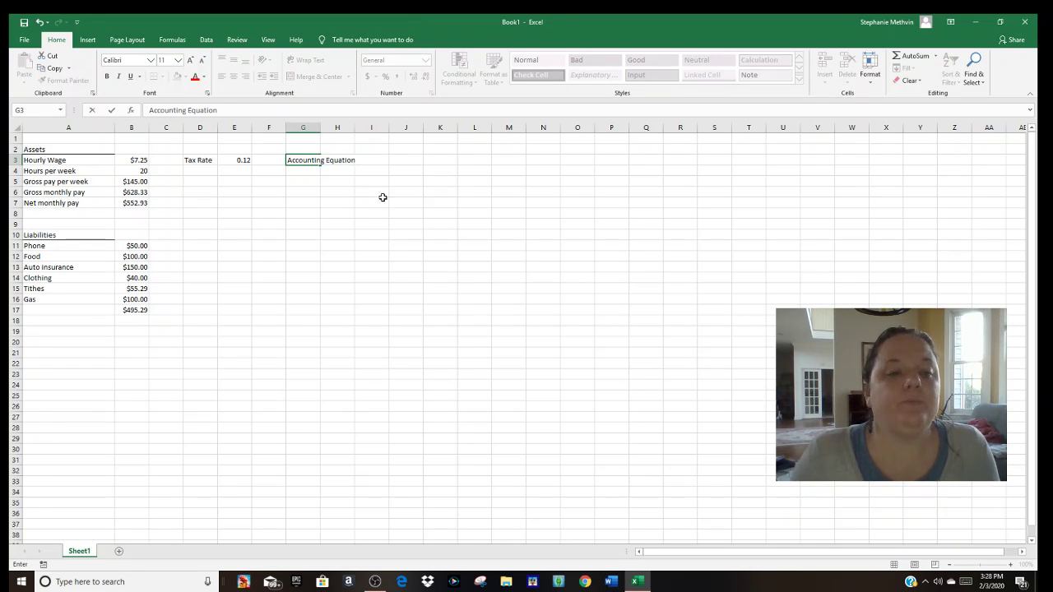
click(305, 172)
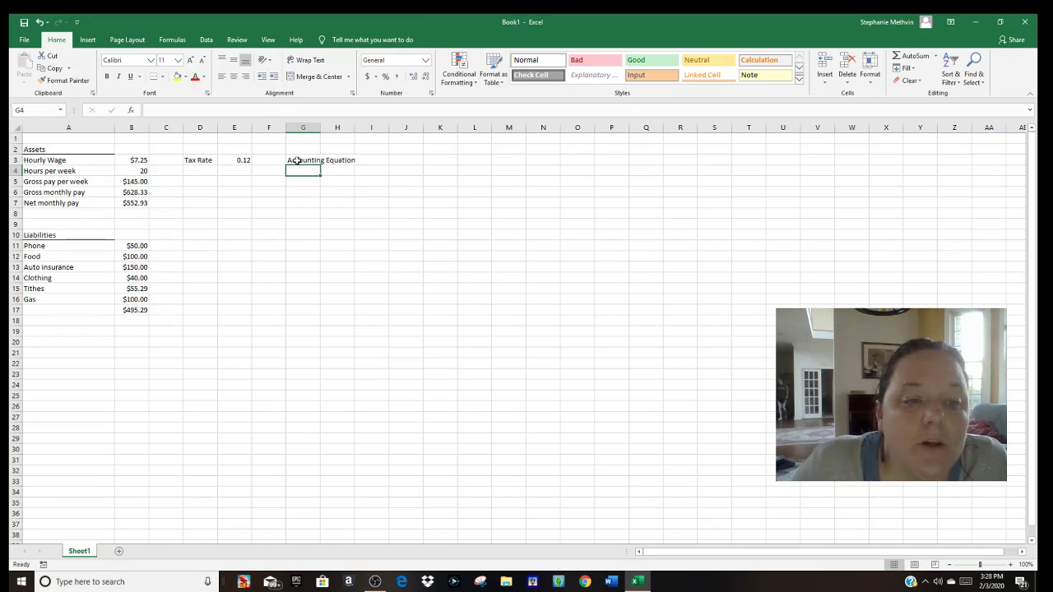
drag(298, 160, 434, 166)
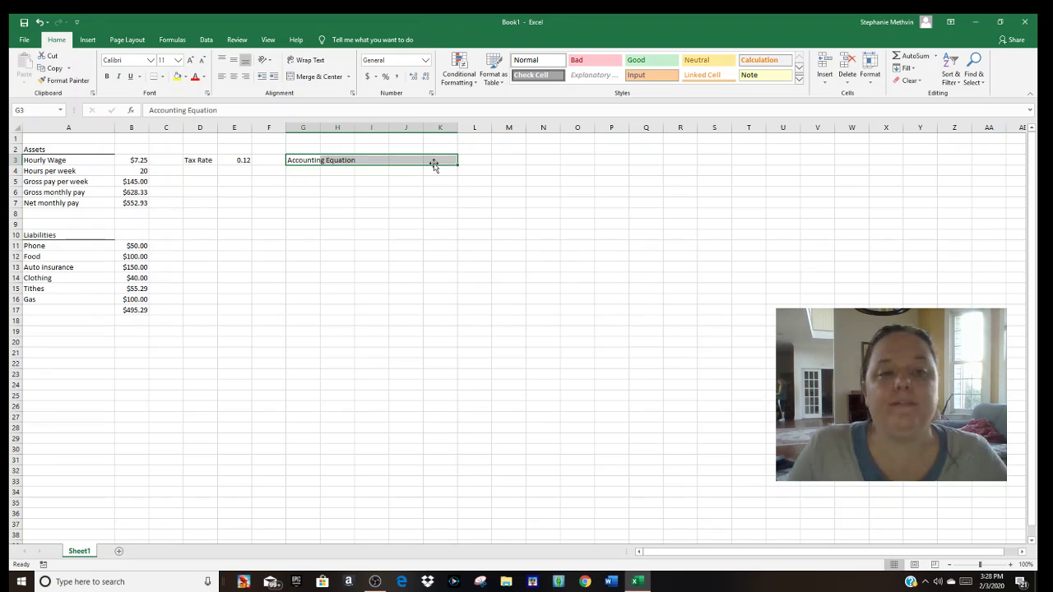
click(319, 77)
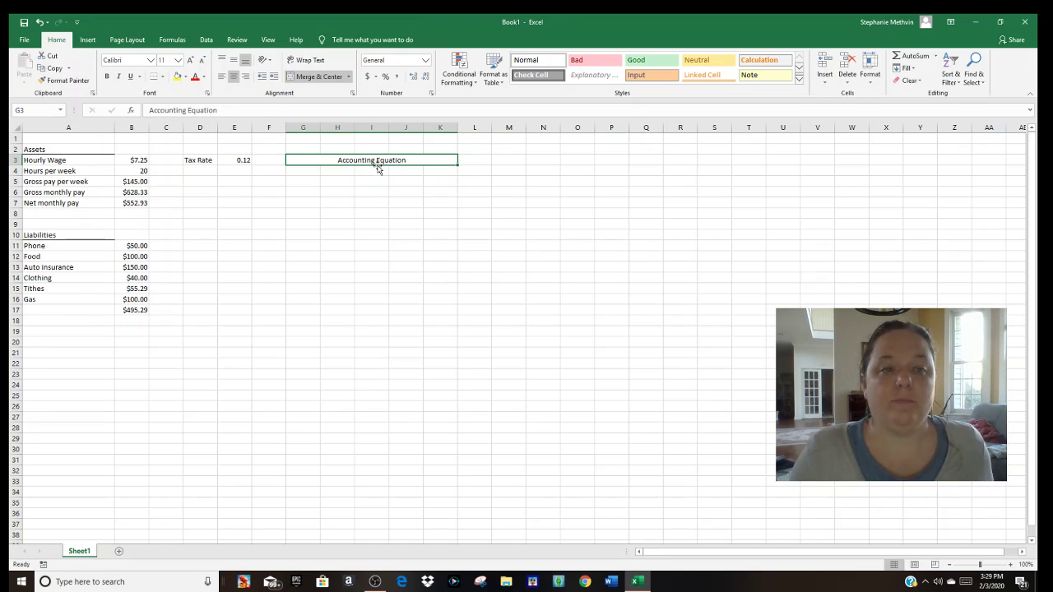
- Try left and right alignment on the merged "Accounting Equation" heading, and return it to centered
click(222, 78)
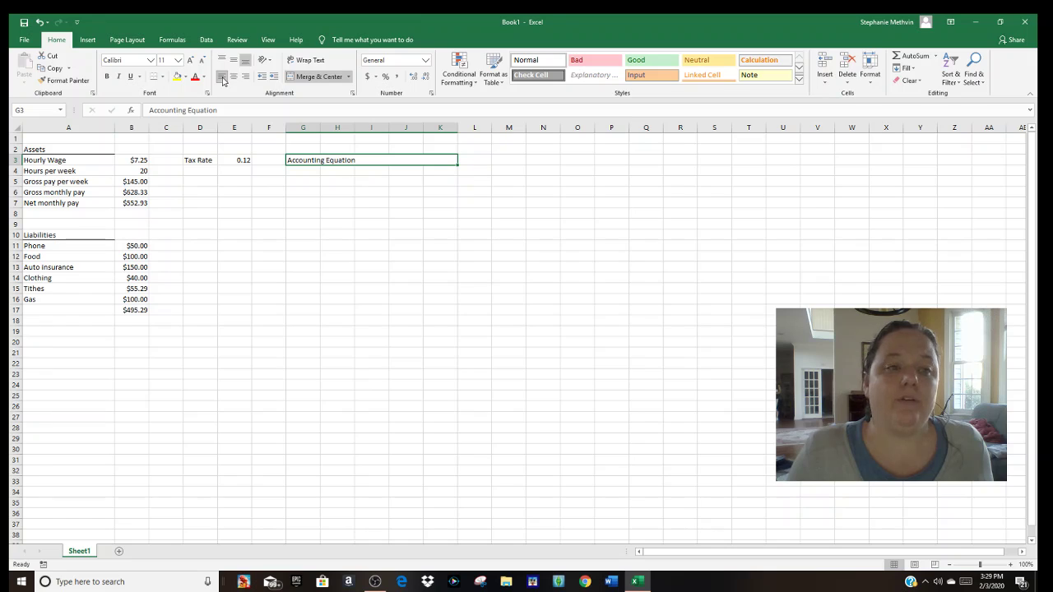
click(245, 79)
click(236, 80)
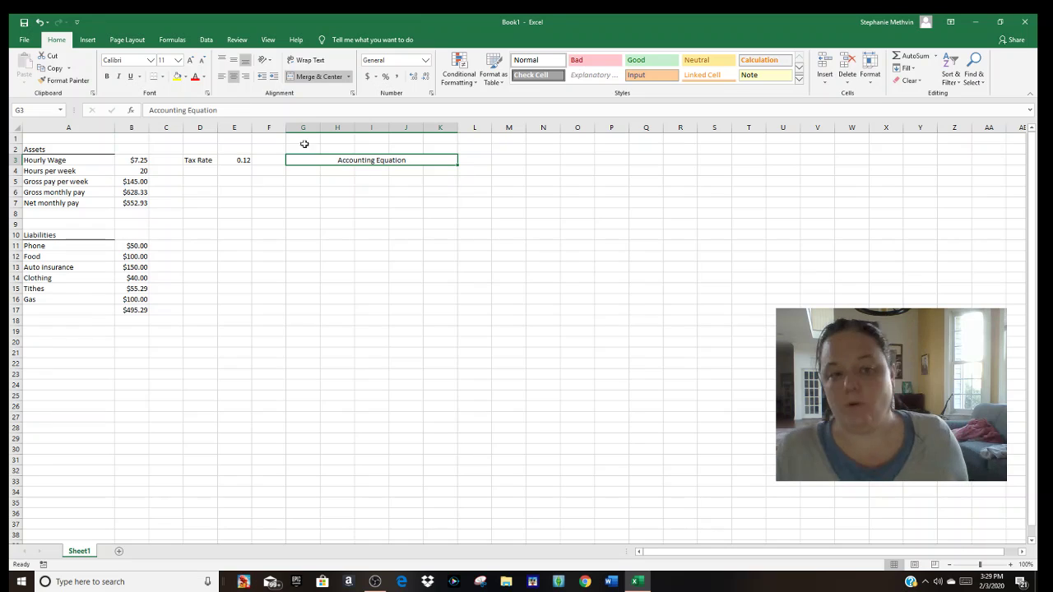
- Write the equation across G4:K4, one part per cell: "Assets", "=", "Liabilities", "+" and "Equity"
click(298, 170)
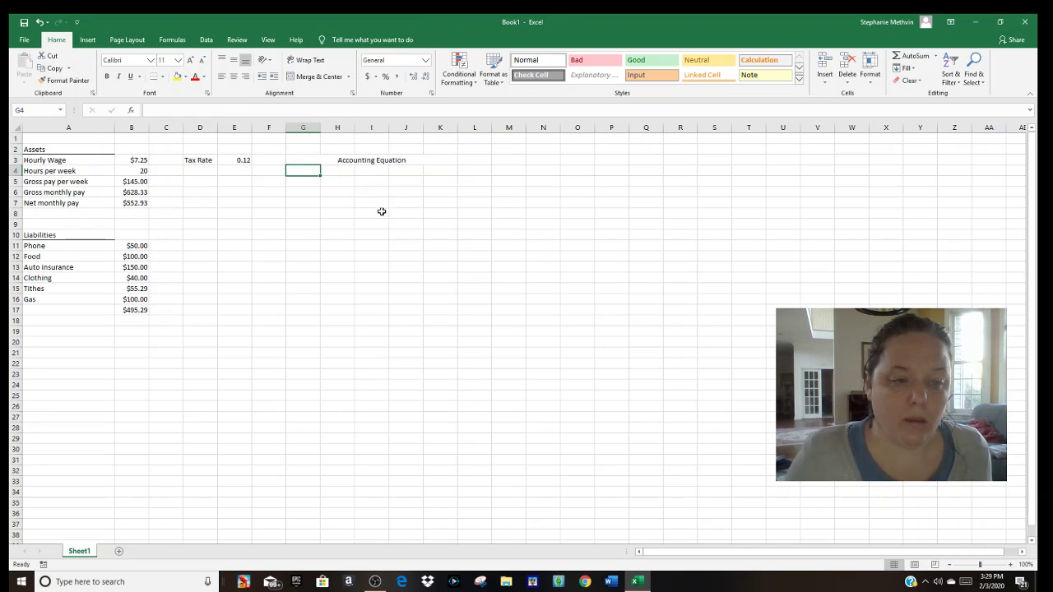
text(Asse)
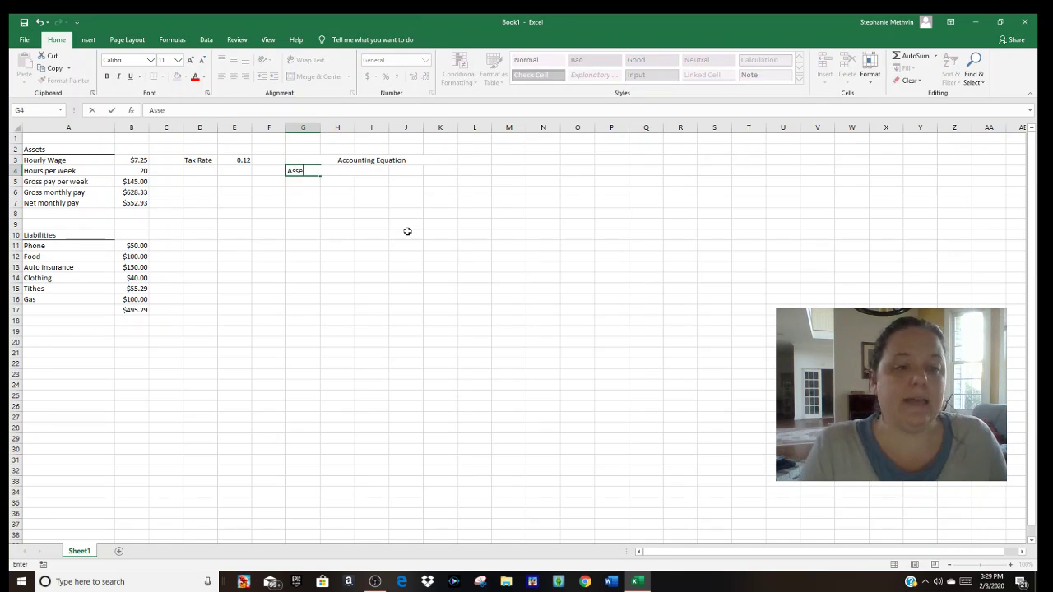
text(ts)
key(Tab)
text(=)
key(Tab)
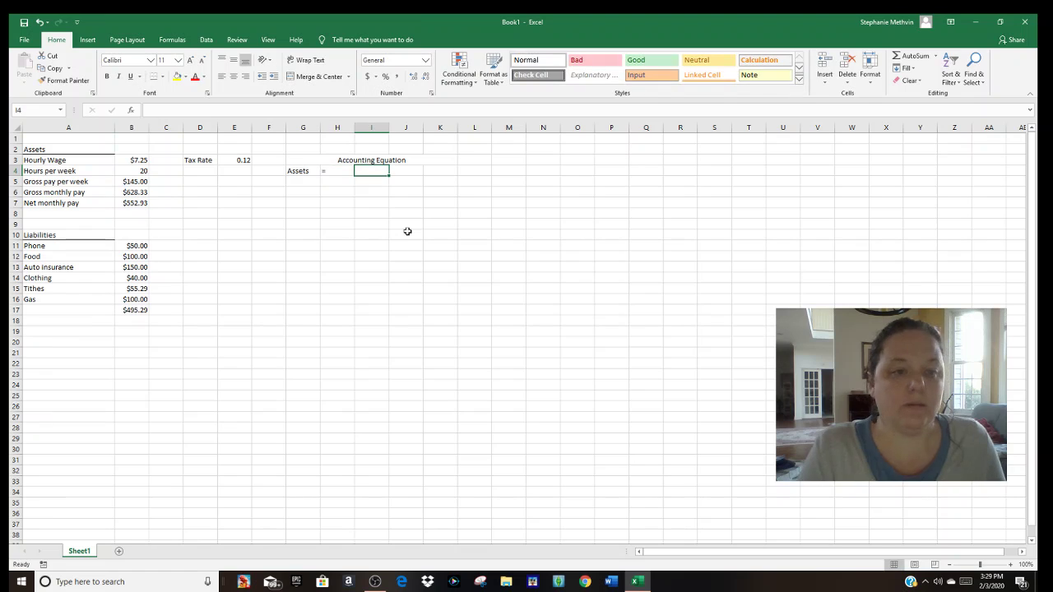
text(Liabilities)
key(Tab)
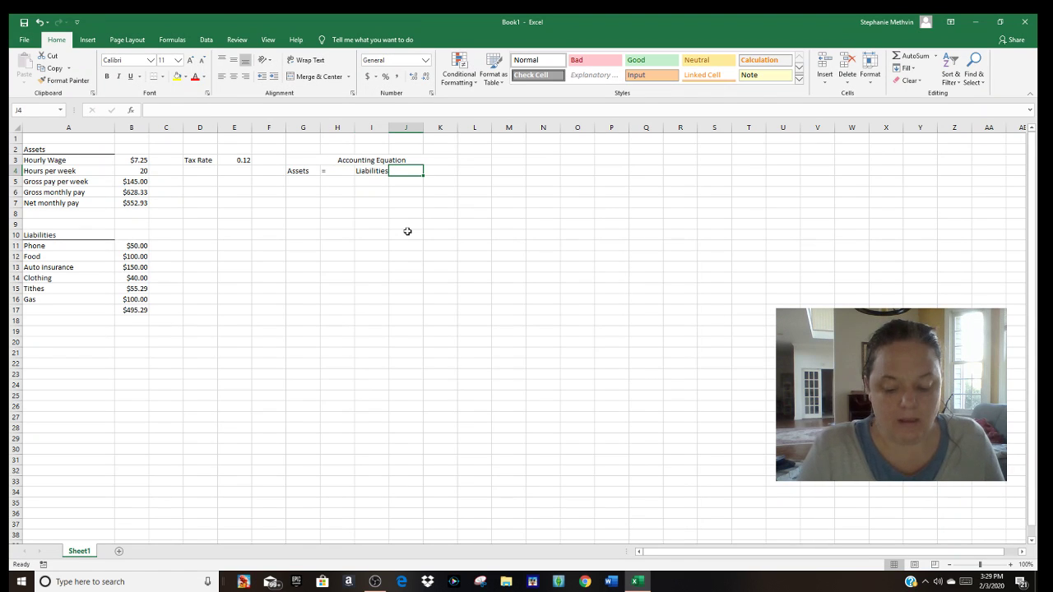
text(+)
key(Tab)
text(Equity)
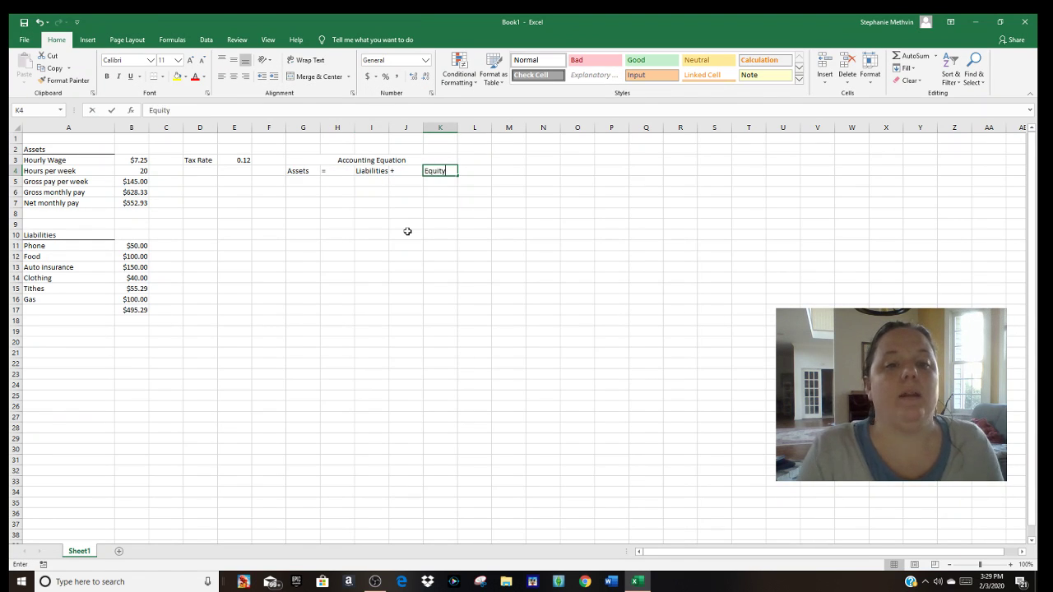
key(Return)
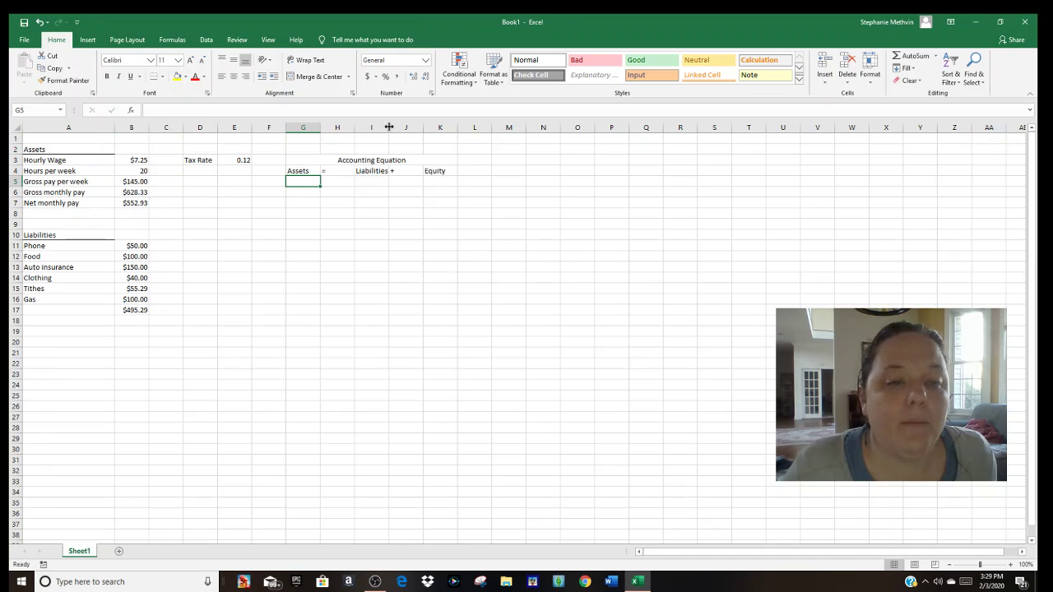
- Widen column I slightly to give the "Liabilities" label in row 4 more room
drag(389, 126, 391, 126)
key(Down)
key(Down)
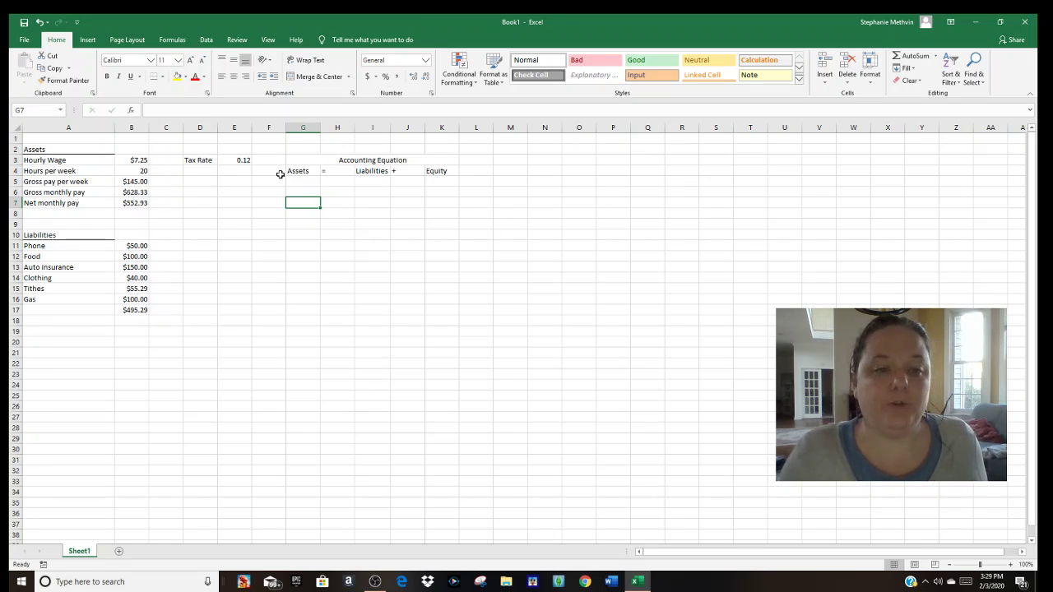
- Highlight the accounting equation cells G4:K4 with a yellow fill
drag(301, 170, 429, 174)
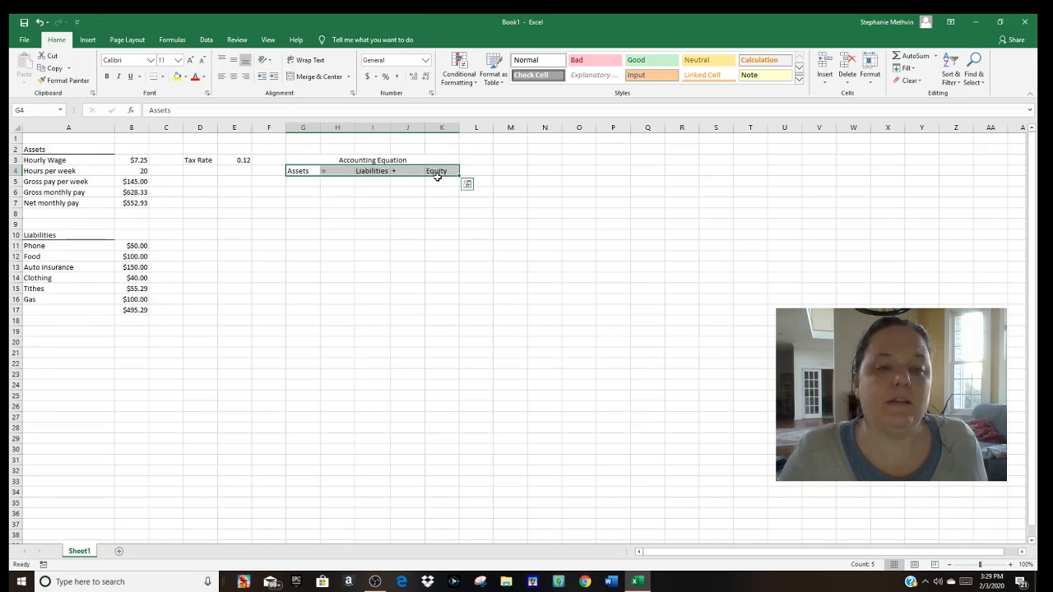
click(177, 77)
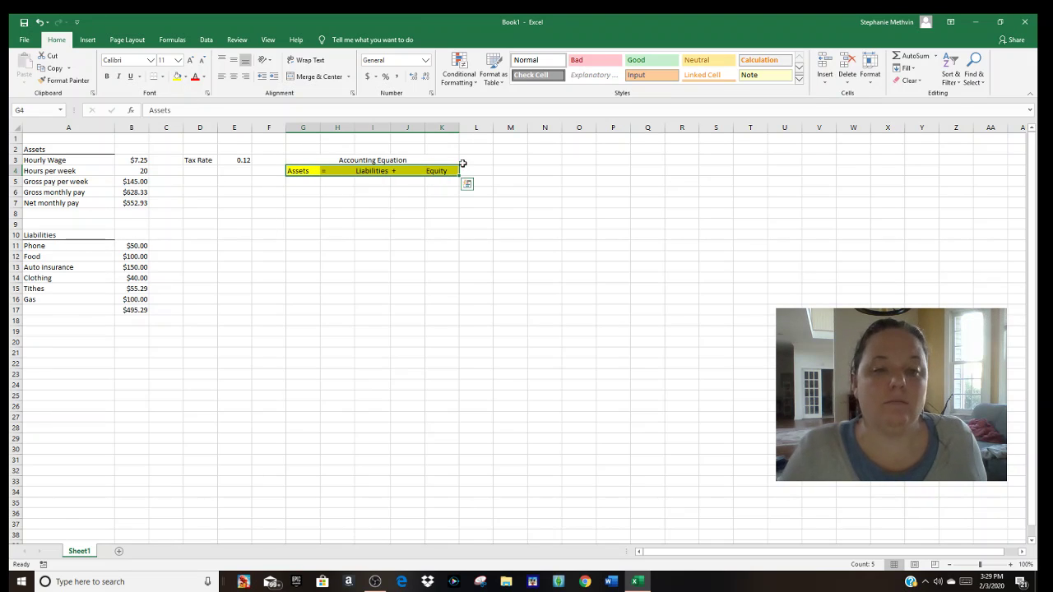
- Change the font color of the merged "Accounting Equation" heading to blue
click(304, 180)
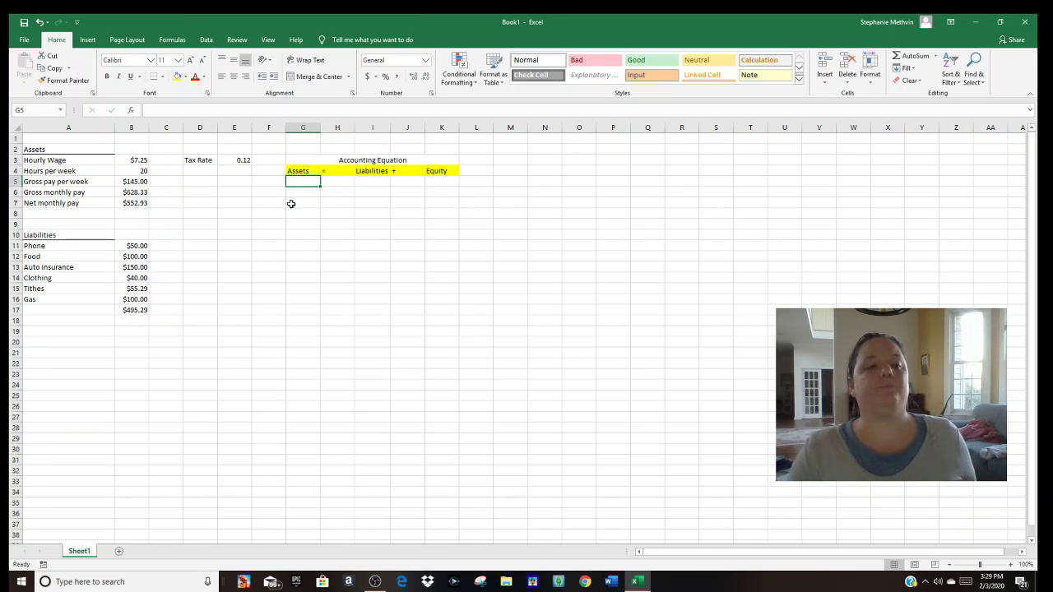
click(356, 161)
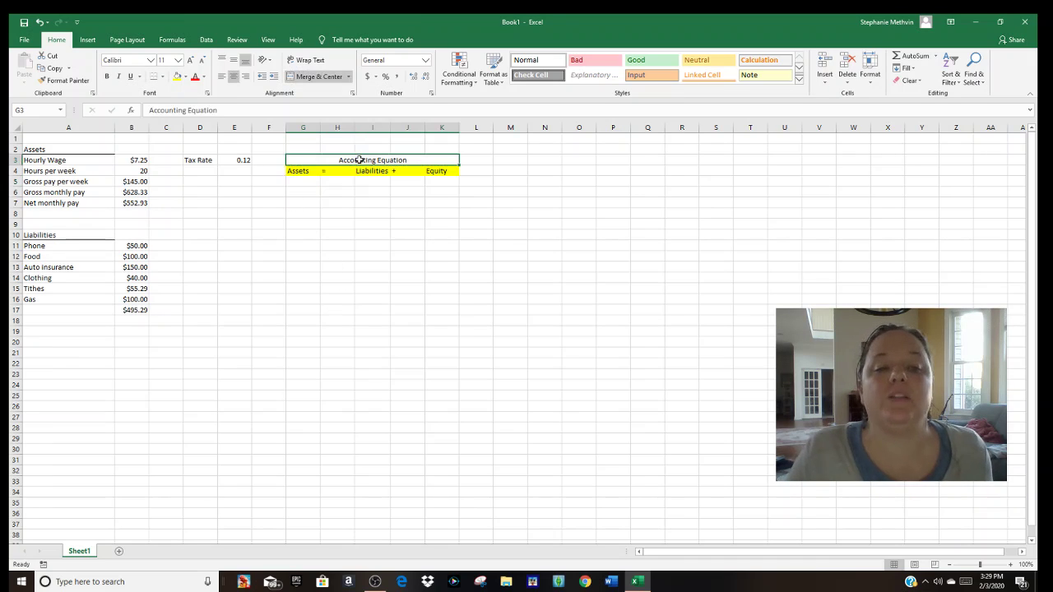
click(205, 76)
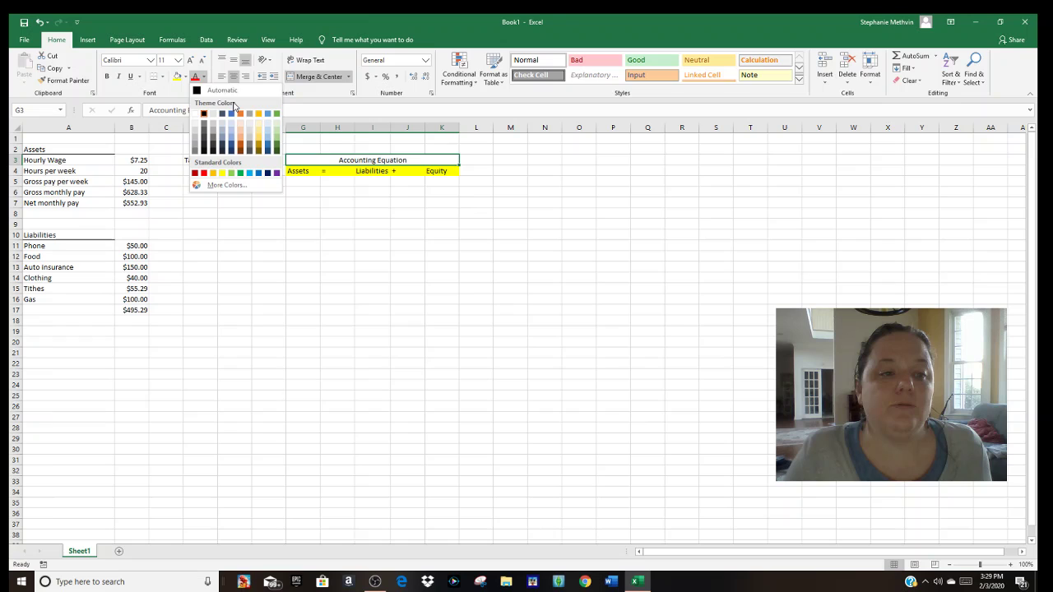
click(228, 148)
- Link cell G5 under "Assets" to the net monthly pay in B7 with the formula =B7
click(299, 181)
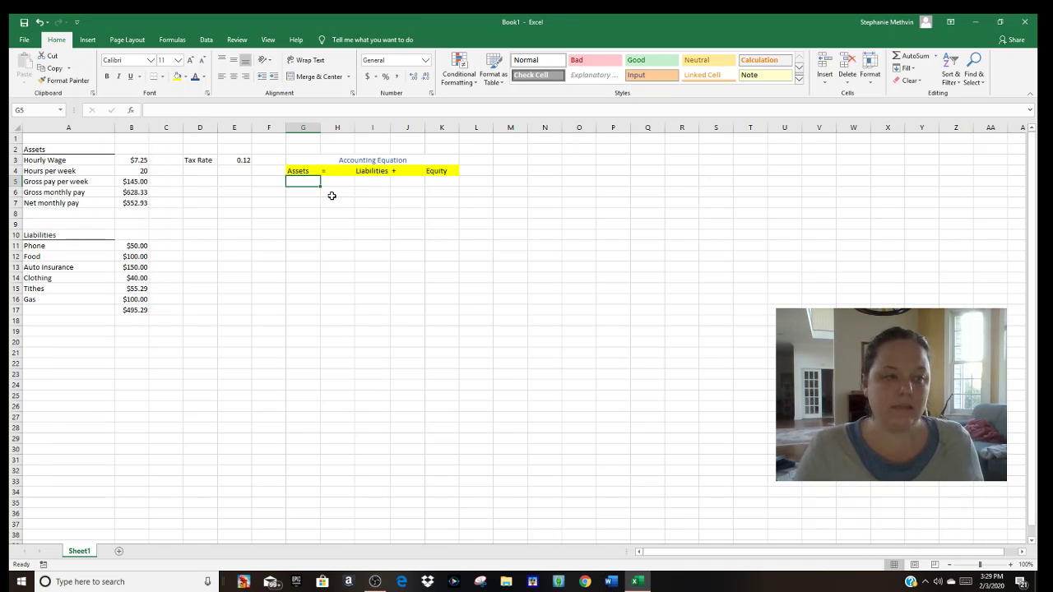
text(=)
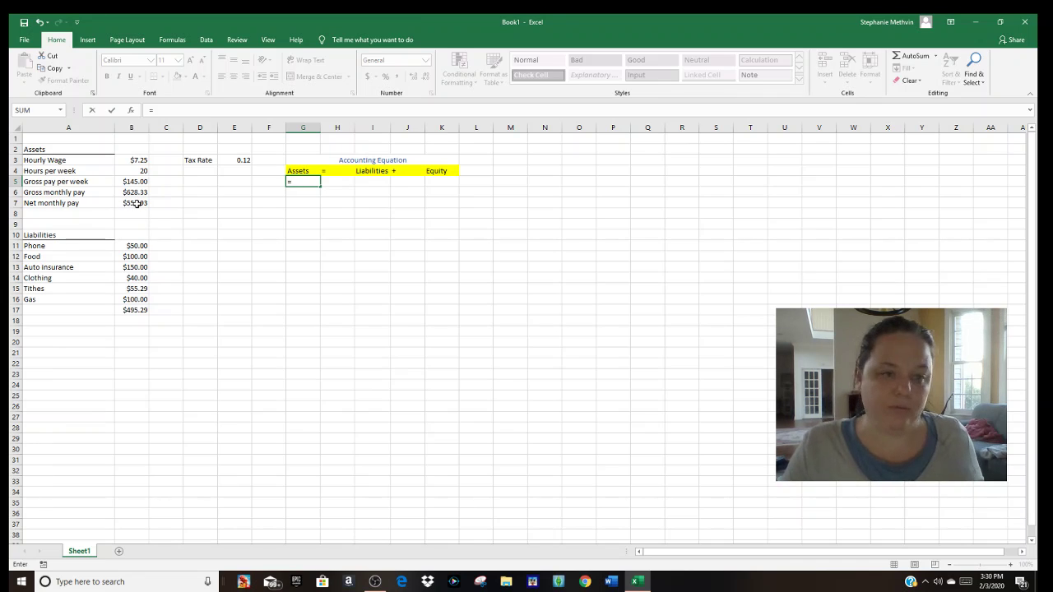
click(136, 203)
key(Return)
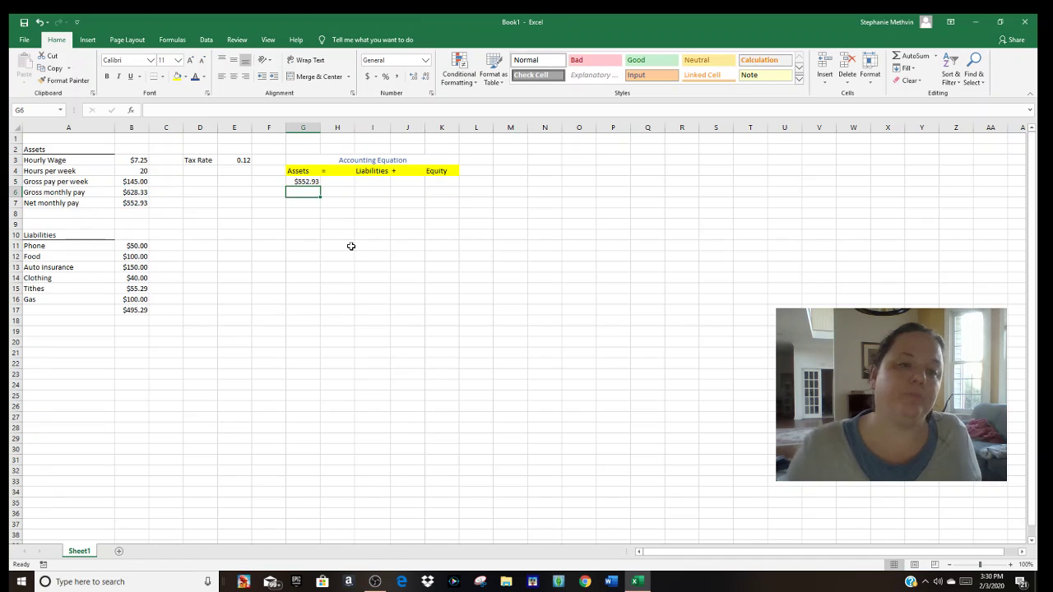
- Link cell I5 under "Liabilities" to the liabilities total with the formula =B17
click(376, 183)
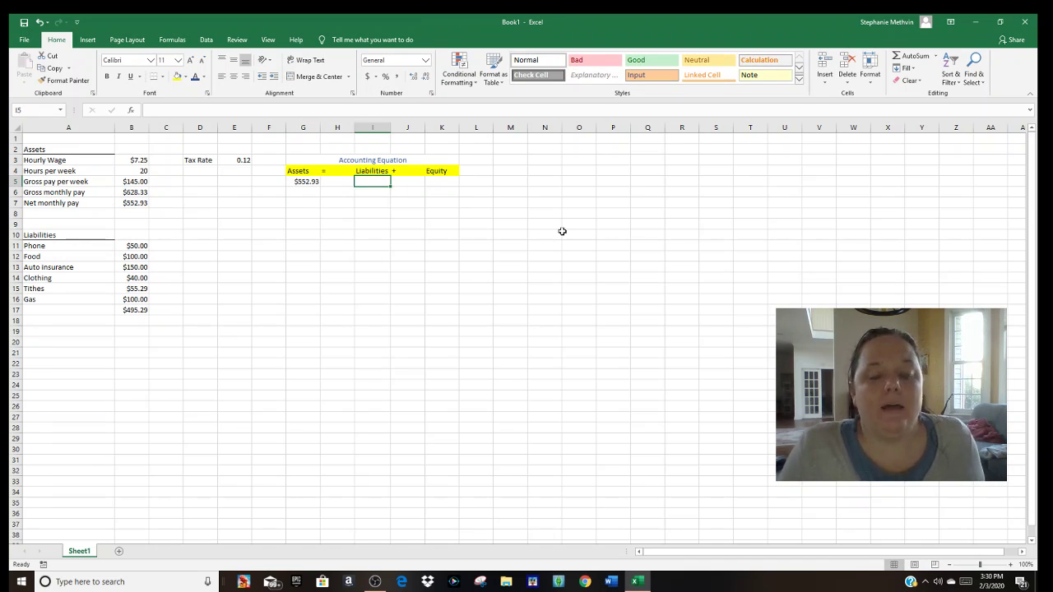
text(=)
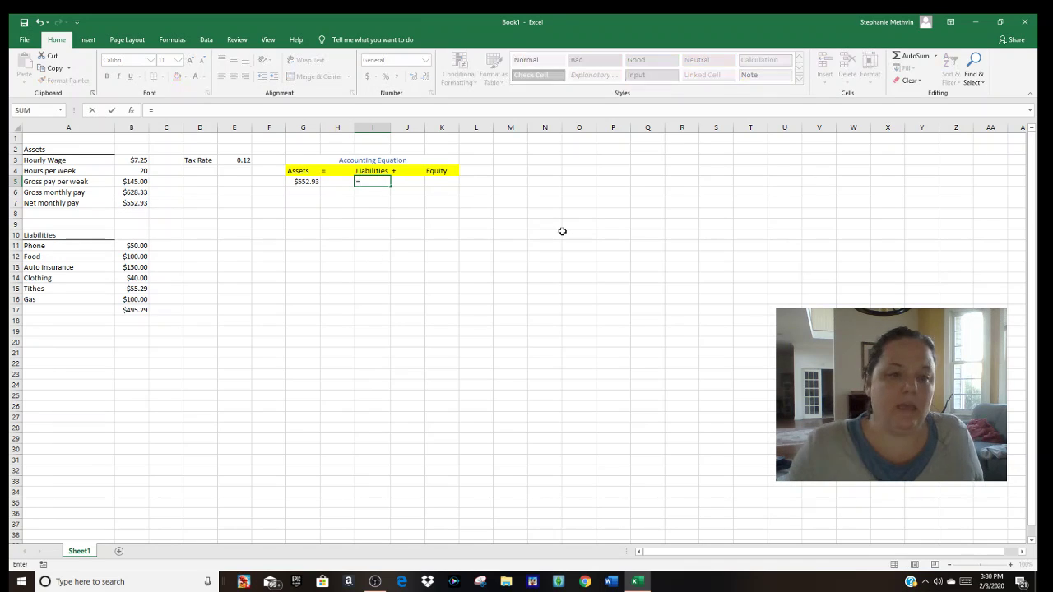
click(137, 310)
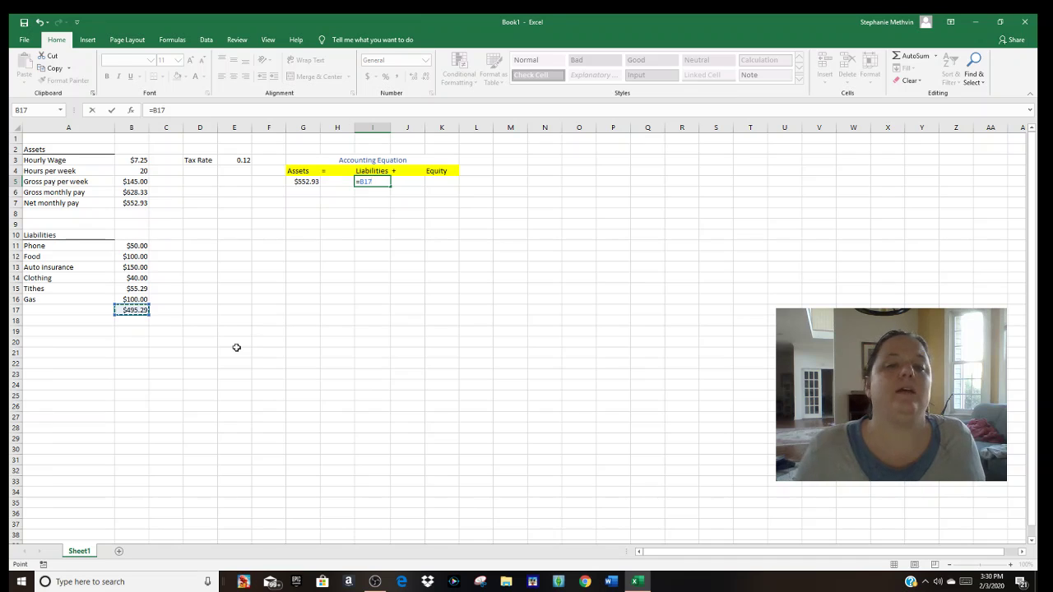
key(Return)
- Calculate equity in K5 as assets minus liabilities with the formula =G5-I5
click(444, 182)
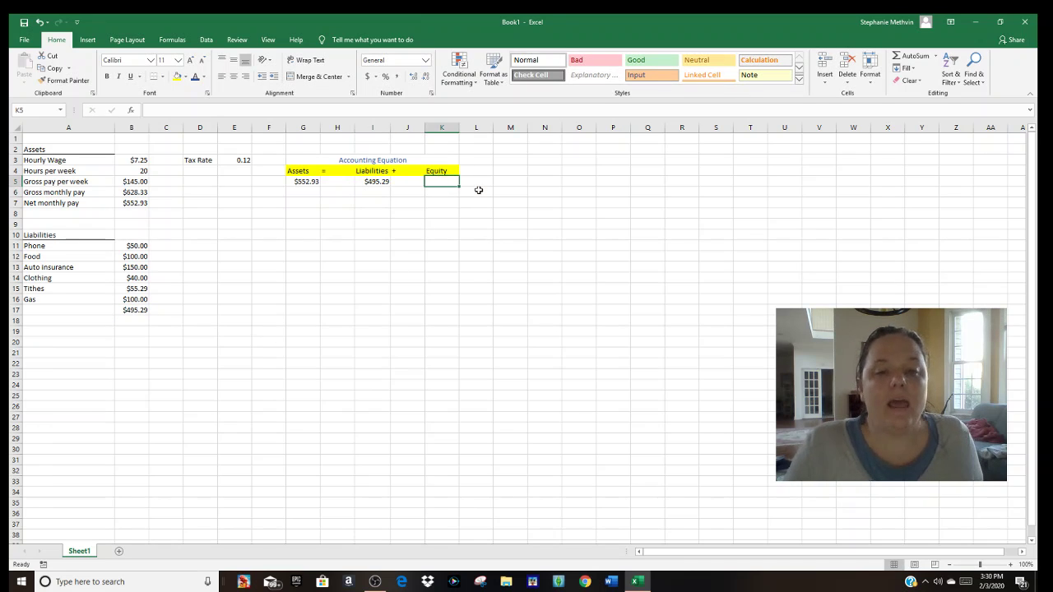
text(=)
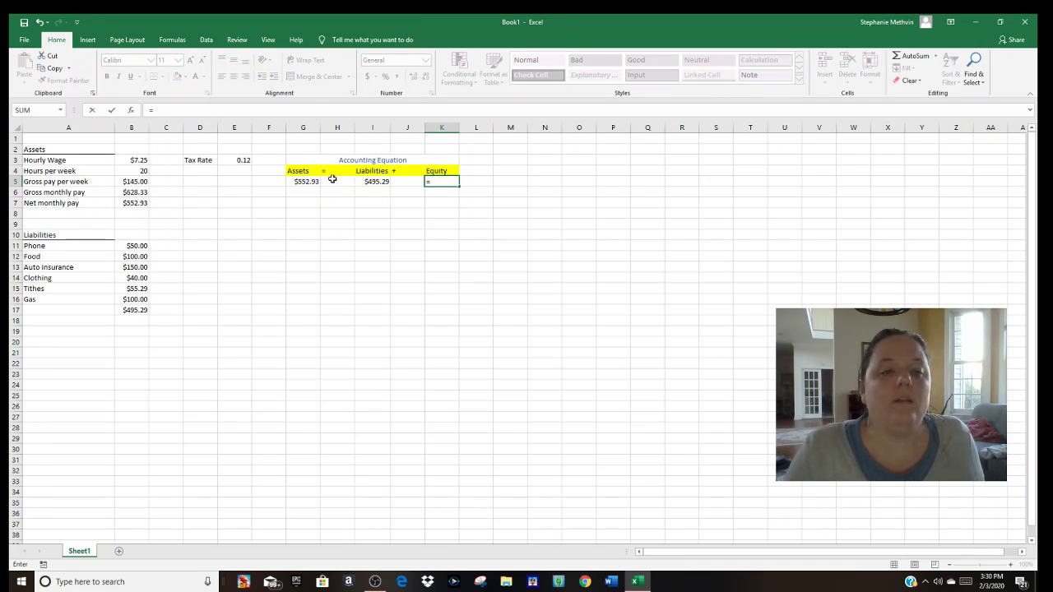
click(303, 181)
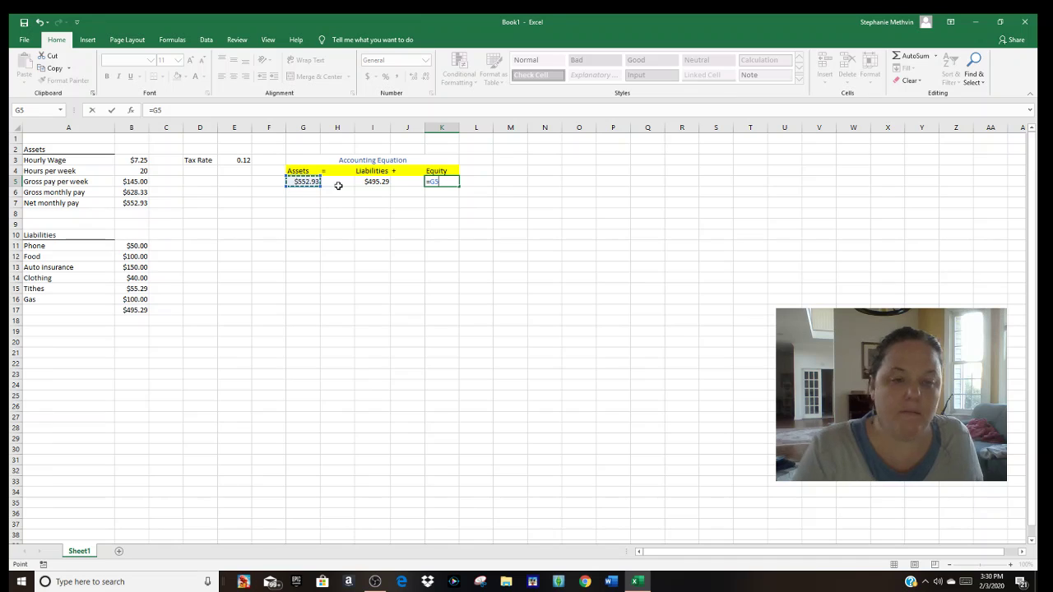
text(-)
click(373, 182)
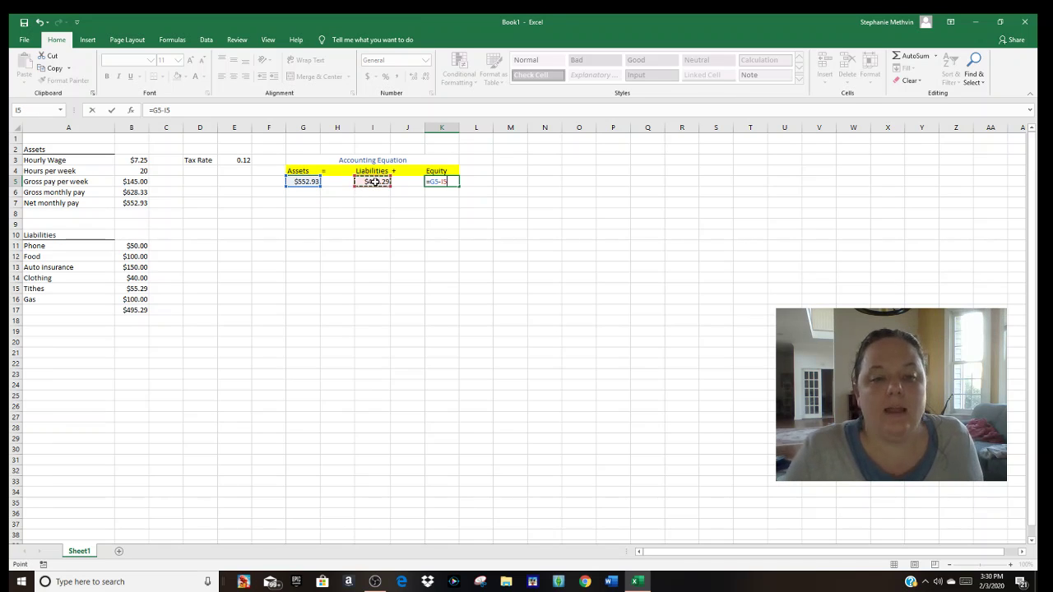
key(Return)
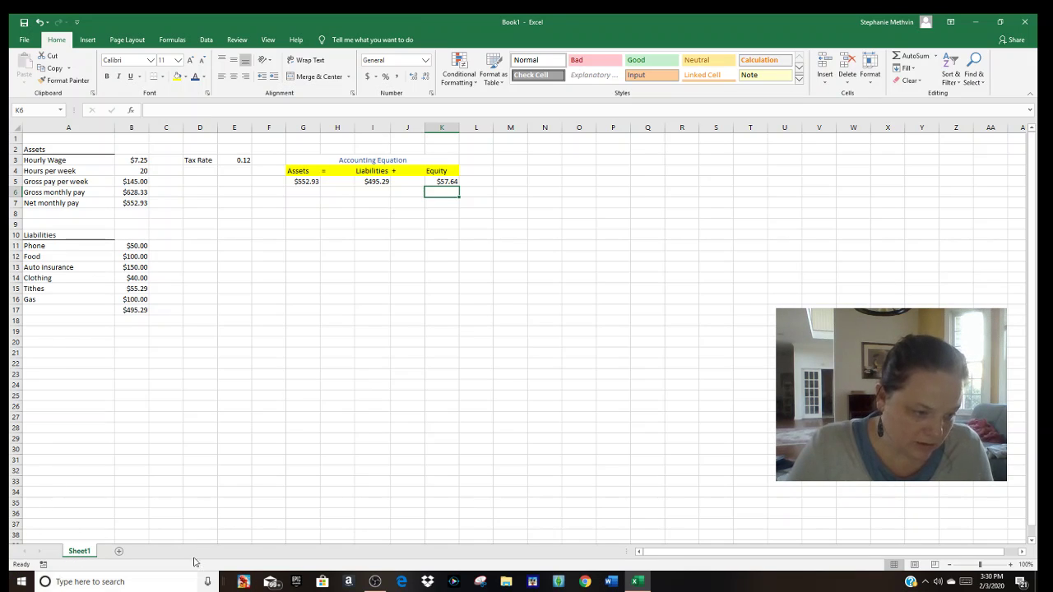
- Rename the budget worksheet from its default name to "Baskin Robbins"
right_click(77, 552)
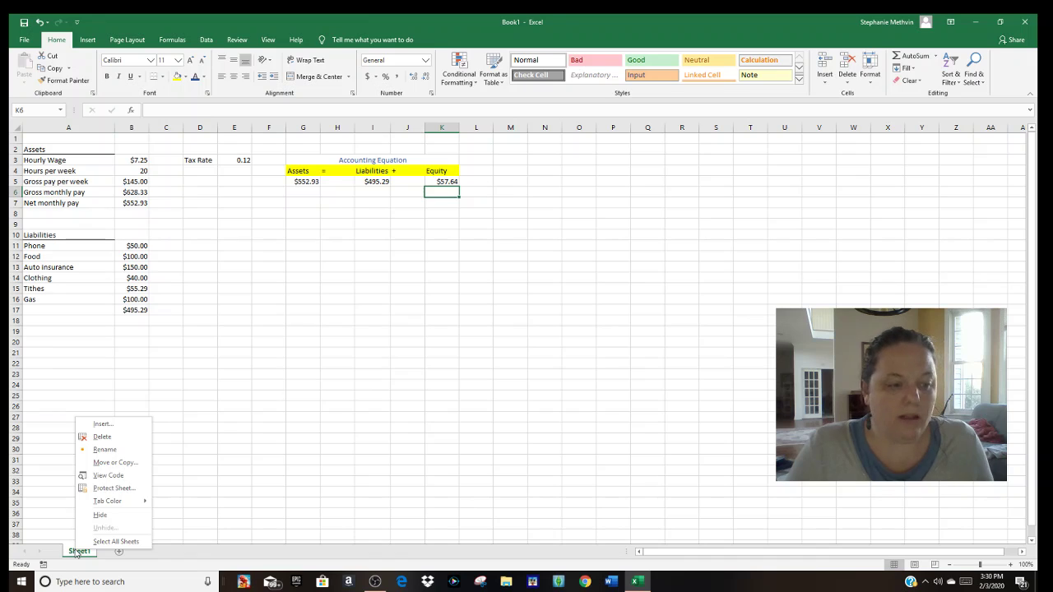
click(107, 449)
text(B)
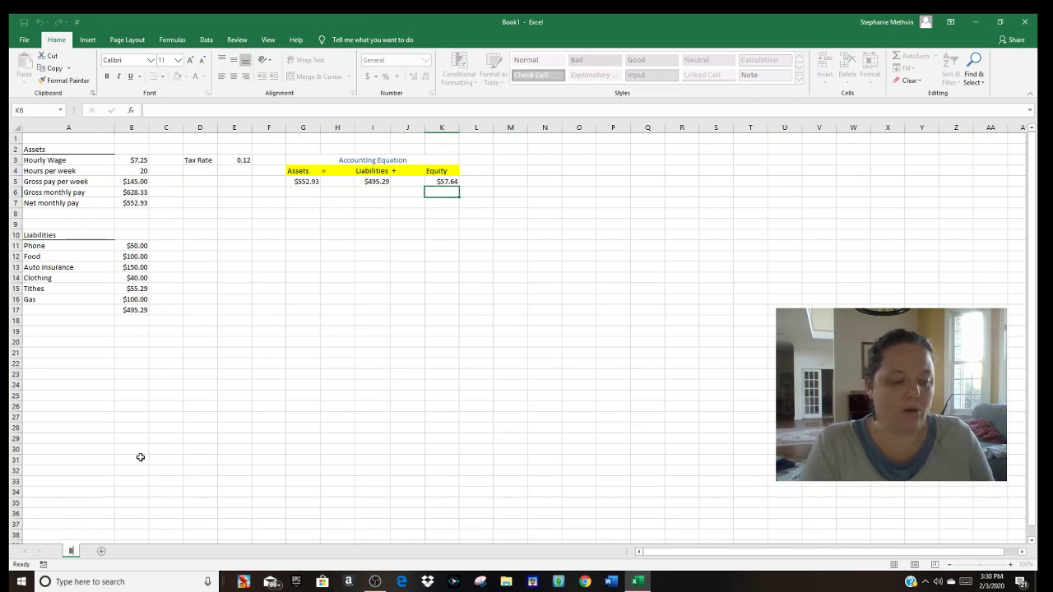
text(askin Robbins)
key(Return)
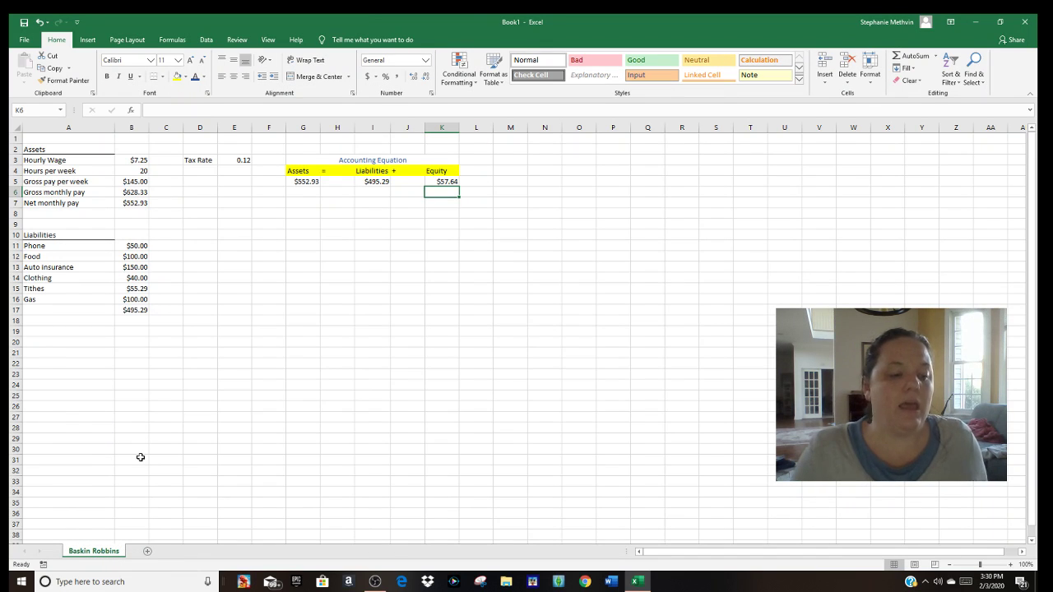
- Add a new worksheet after "Baskin Robbins" and open its name for editing
click(147, 551)
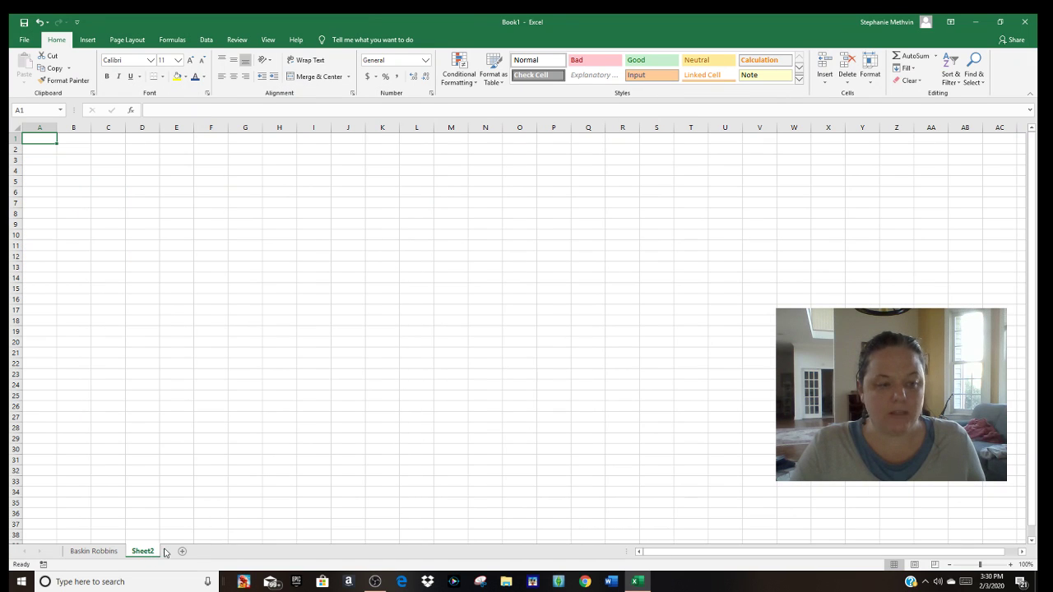
right_click(151, 553)
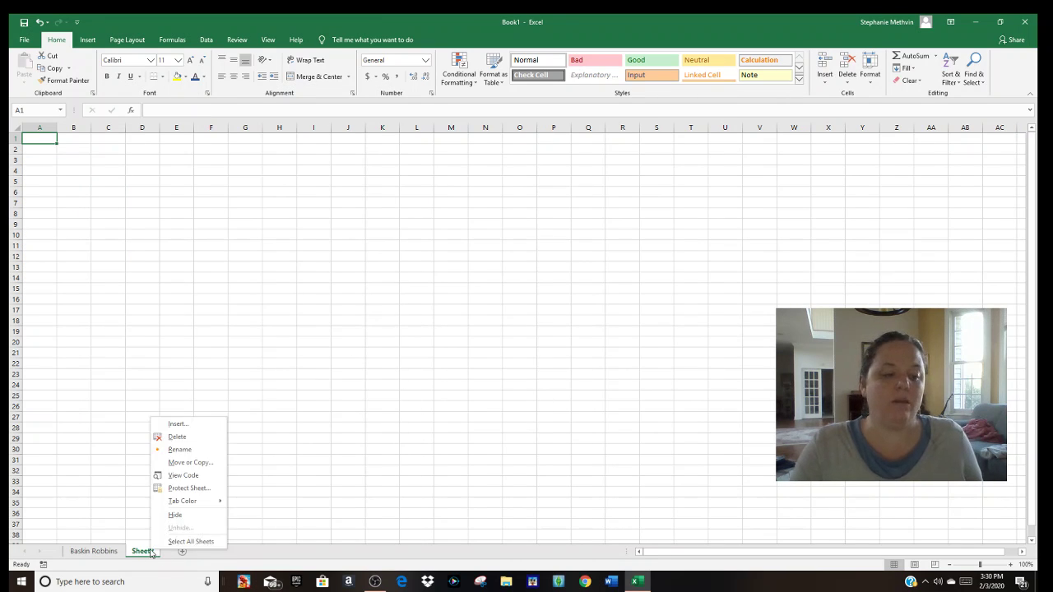
click(193, 449)
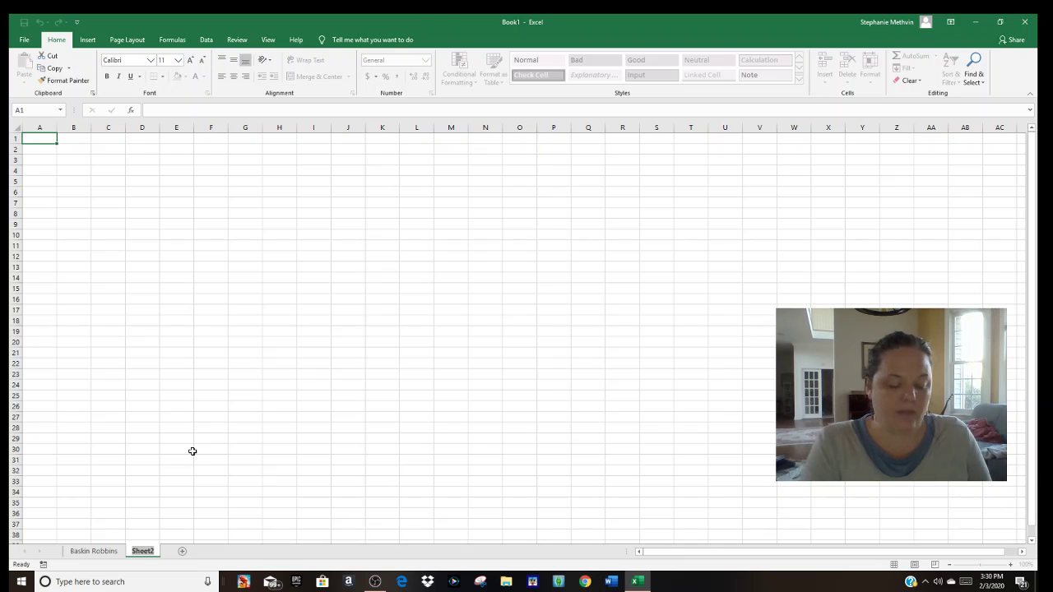
text(Subway)
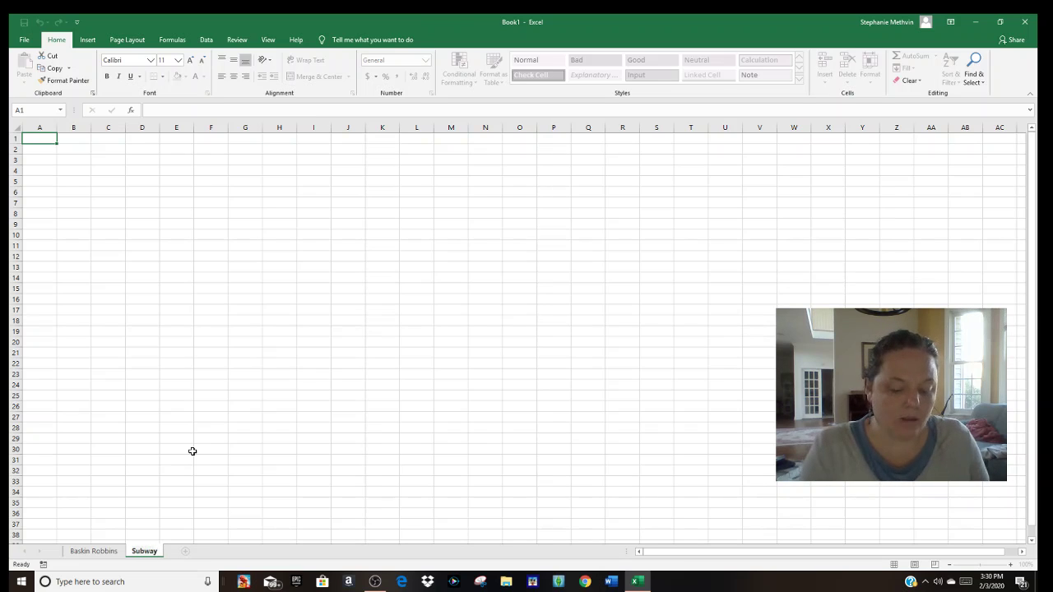
key(BackSpace)
key(BackSpace)
key(BackSpace)
key(BackSpace)
key(BackSpace)
key(BackSpace)
- Name the new worksheet "Walmart" and return to the "Baskin Robbins" sheet
text(Walmr)
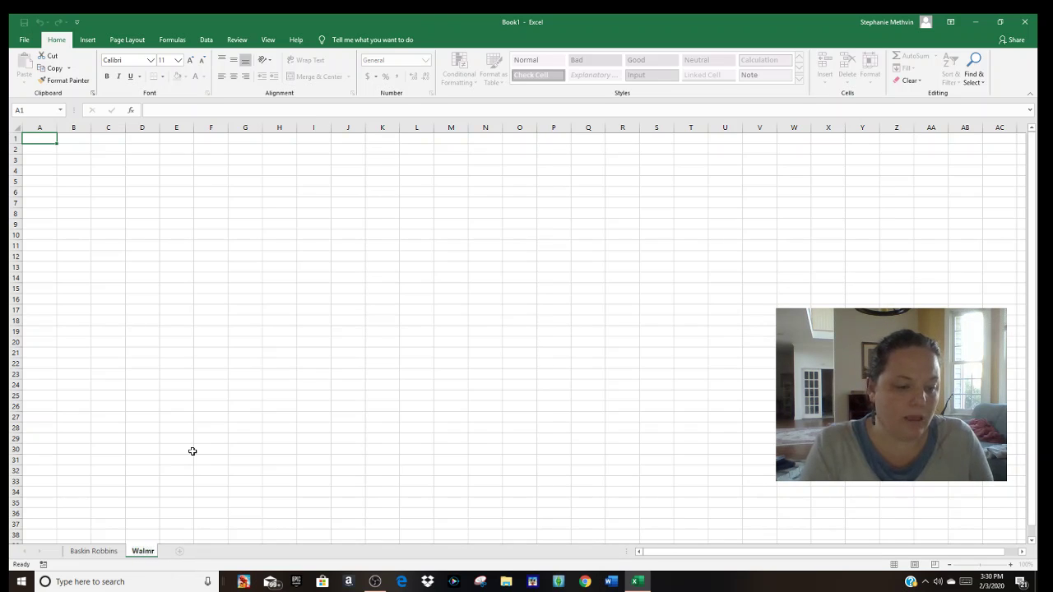
key(BackSpace)
text(art)
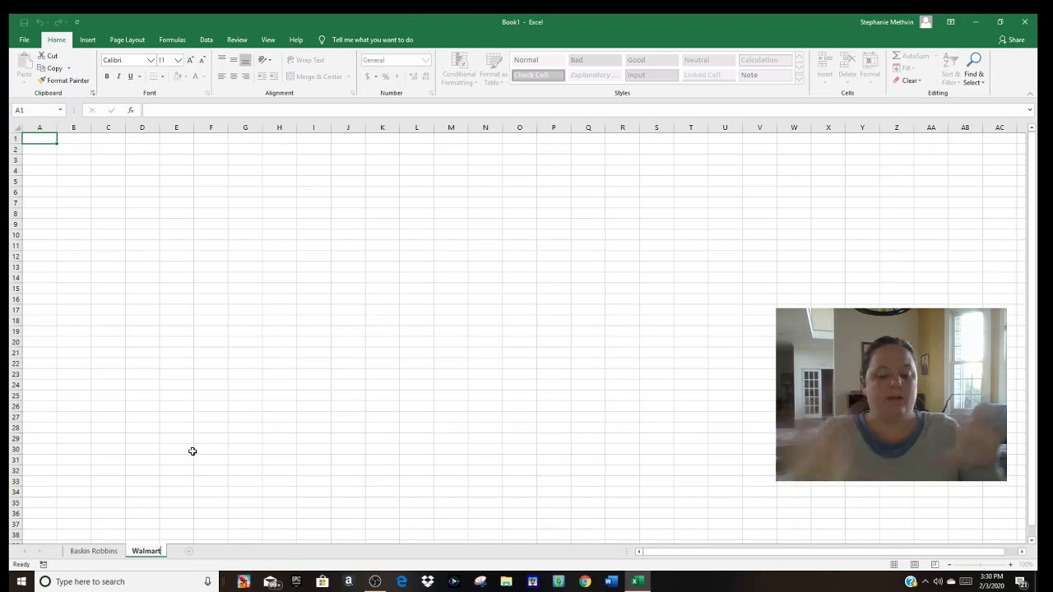
key(Return)
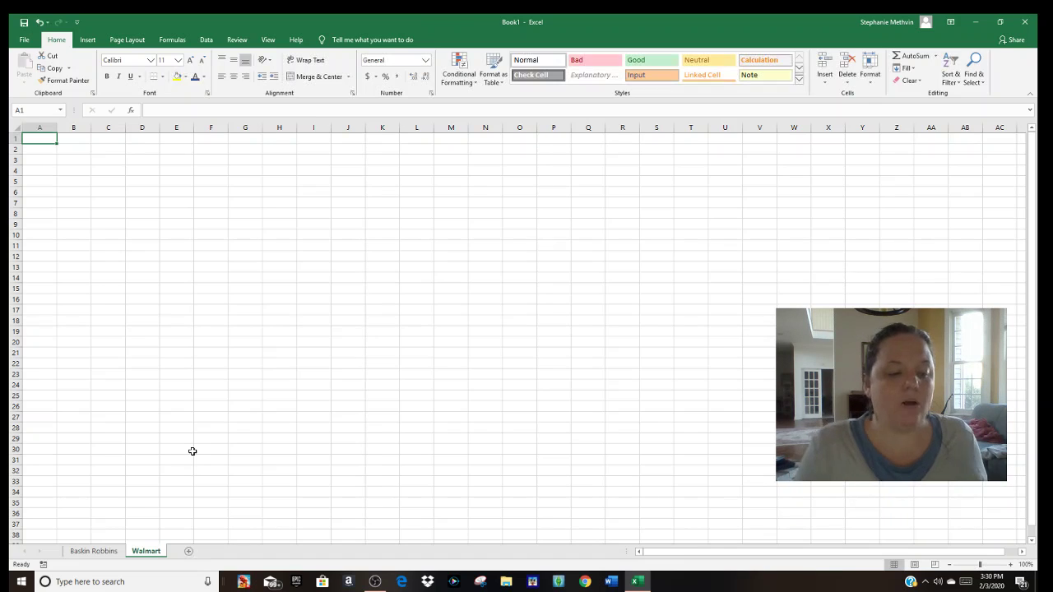
click(96, 551)
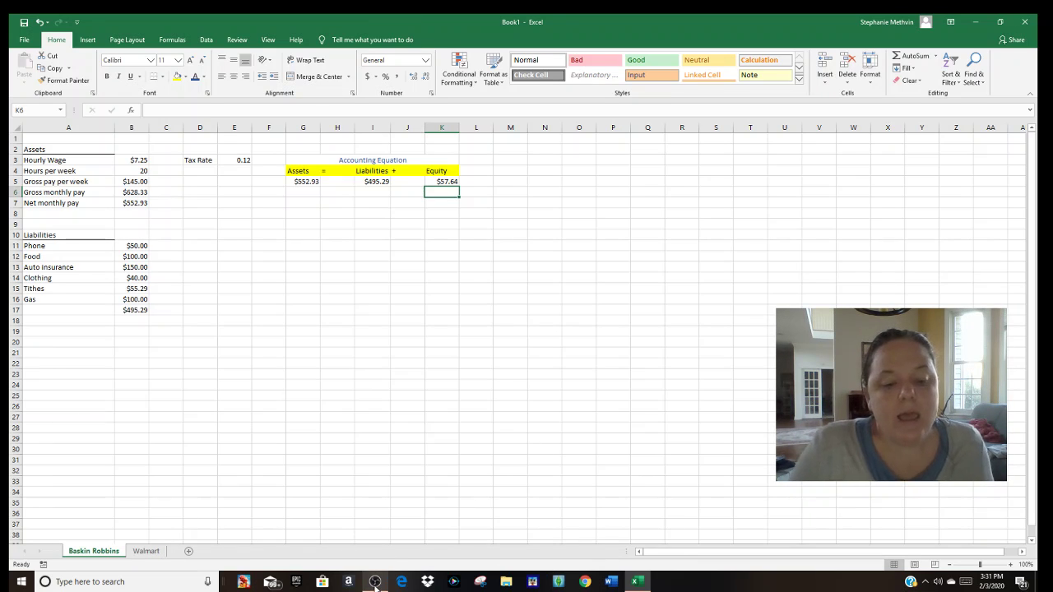
mouse_move(375, 584)
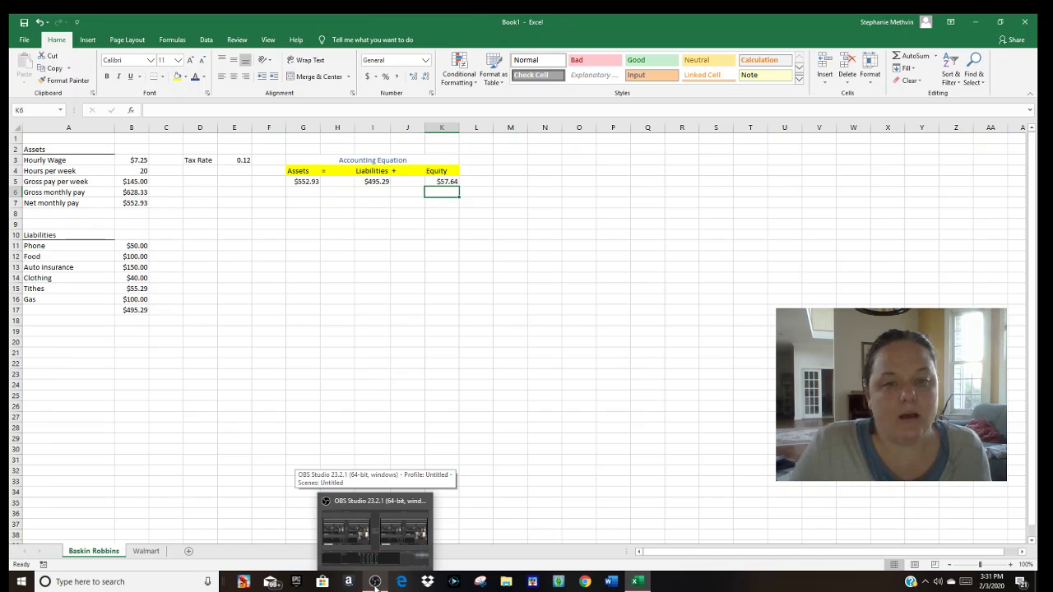
click(375, 582)
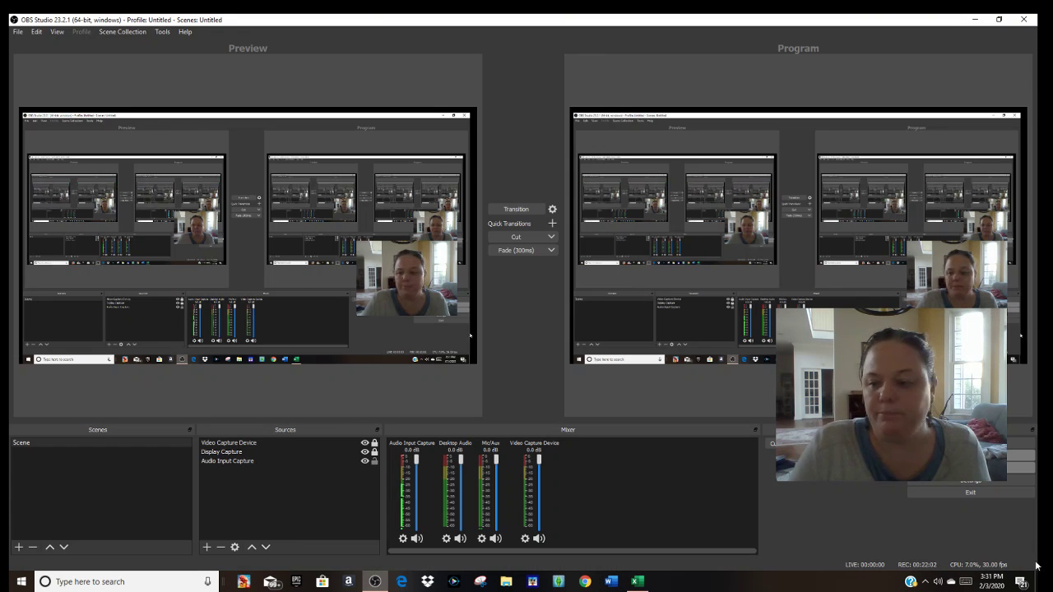